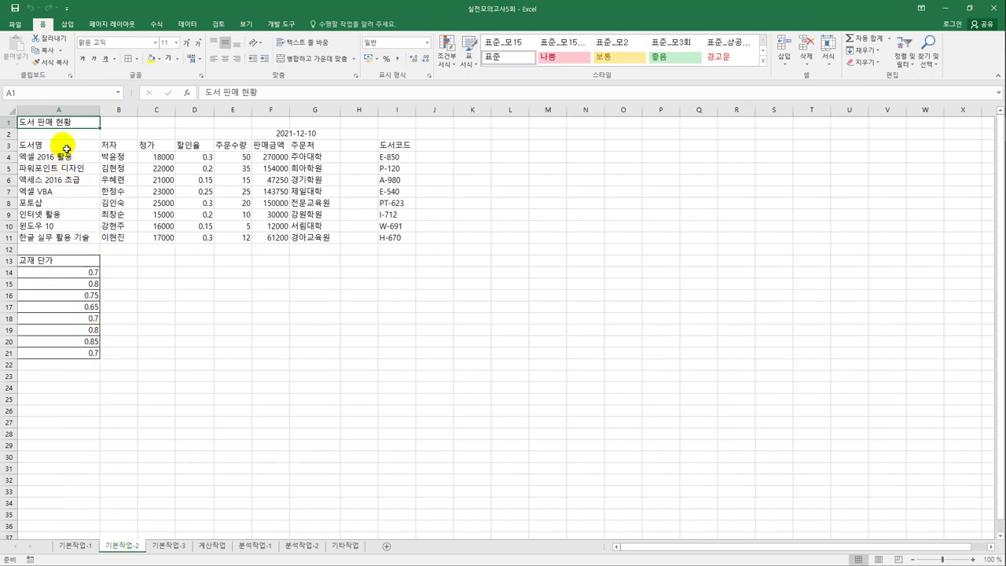
Merge and center the title across A1:G1 and format it as 굴림체, size 16, bold and underlined
left_click_drag(139, 123, 299, 123)
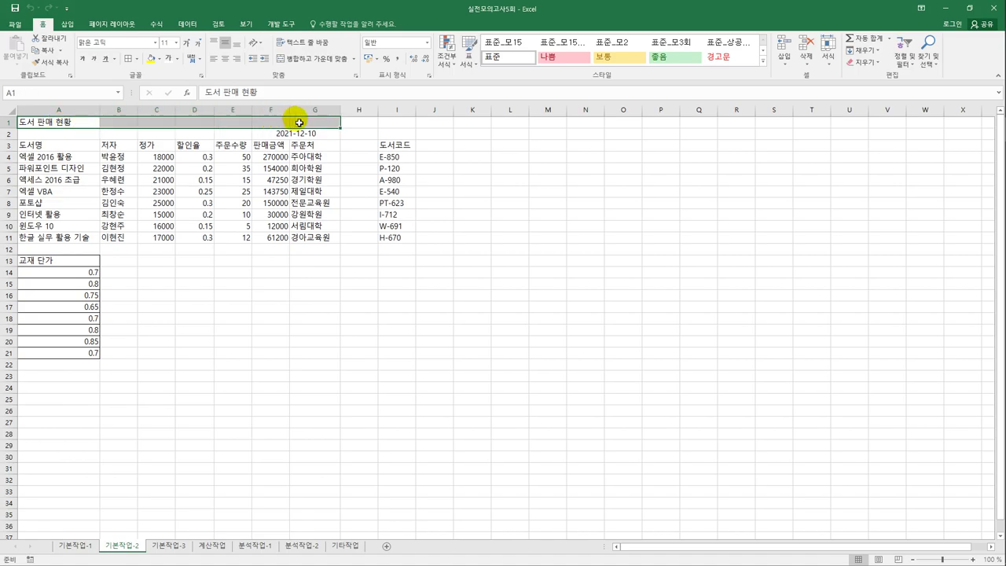
left_click(330, 59)
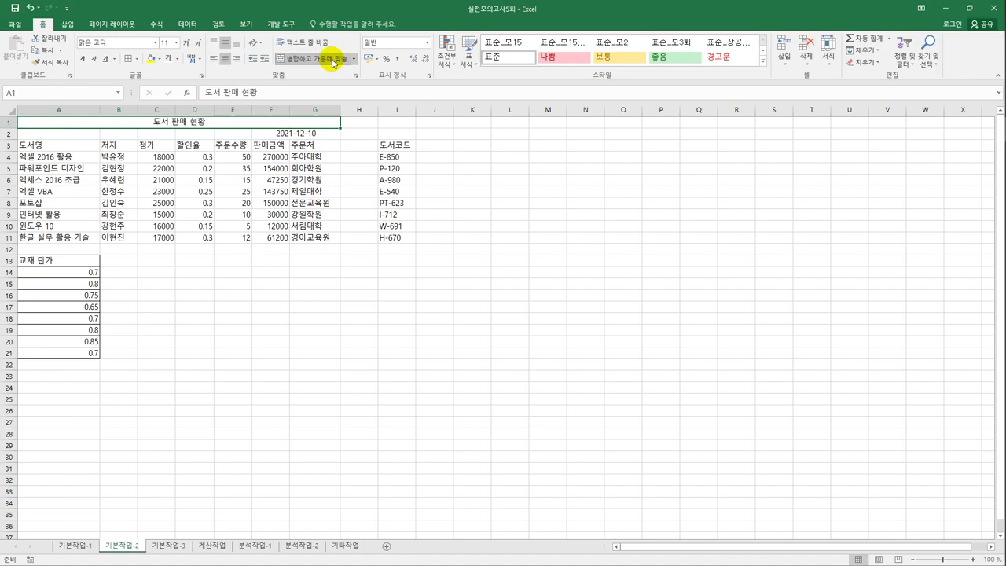
left_click(155, 42)
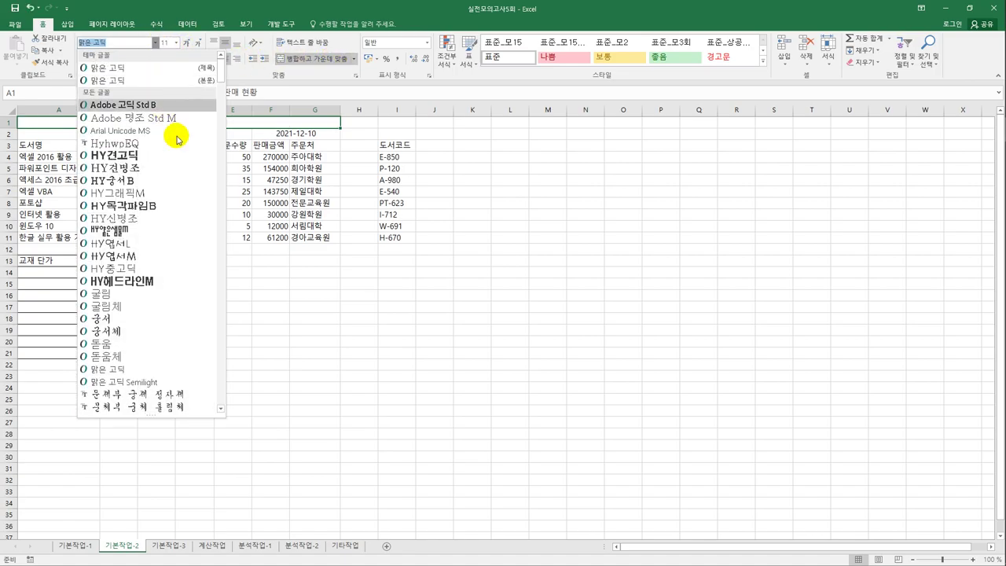
left_click(161, 308)
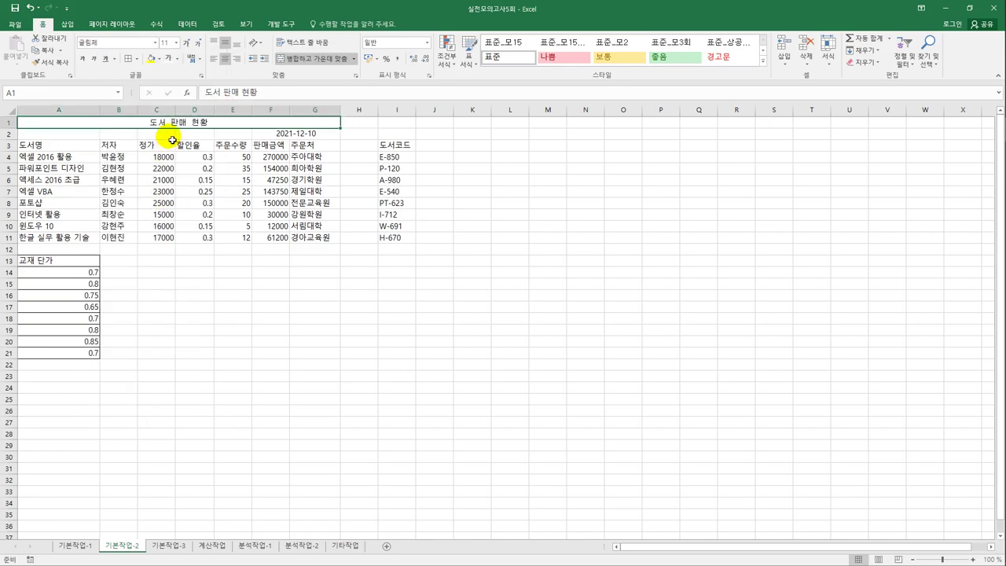
left_click(176, 43)
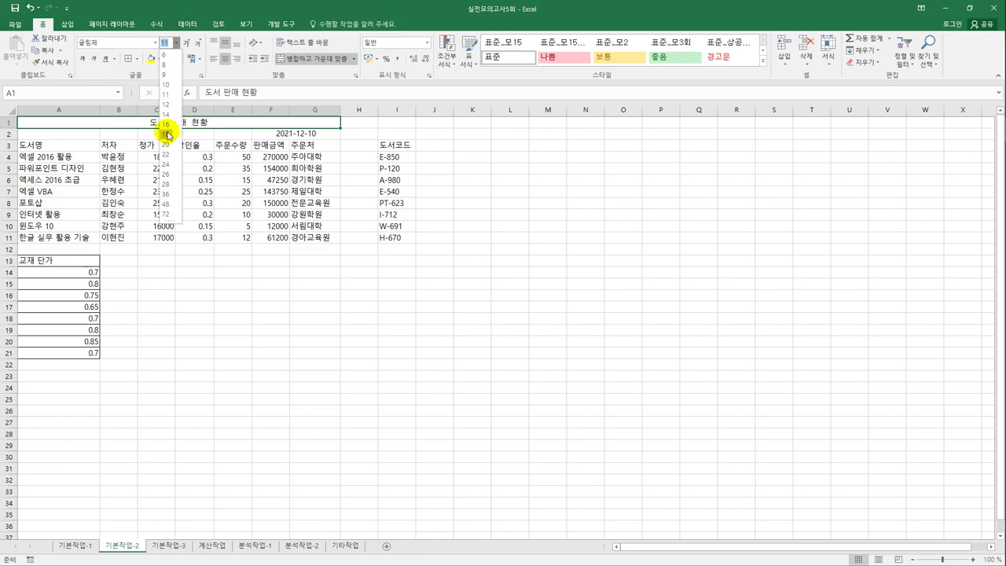
left_click(165, 124)
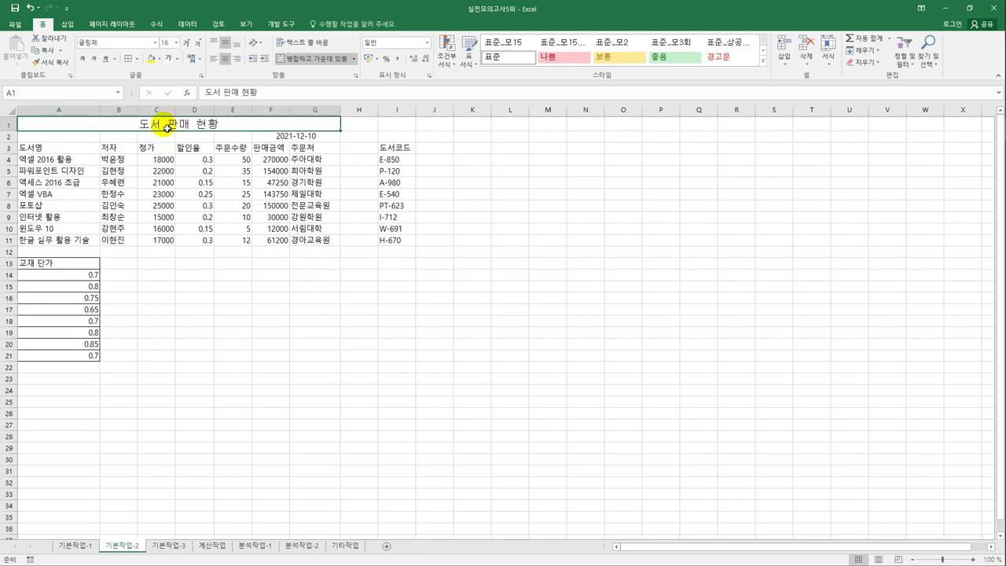
left_click(83, 59)
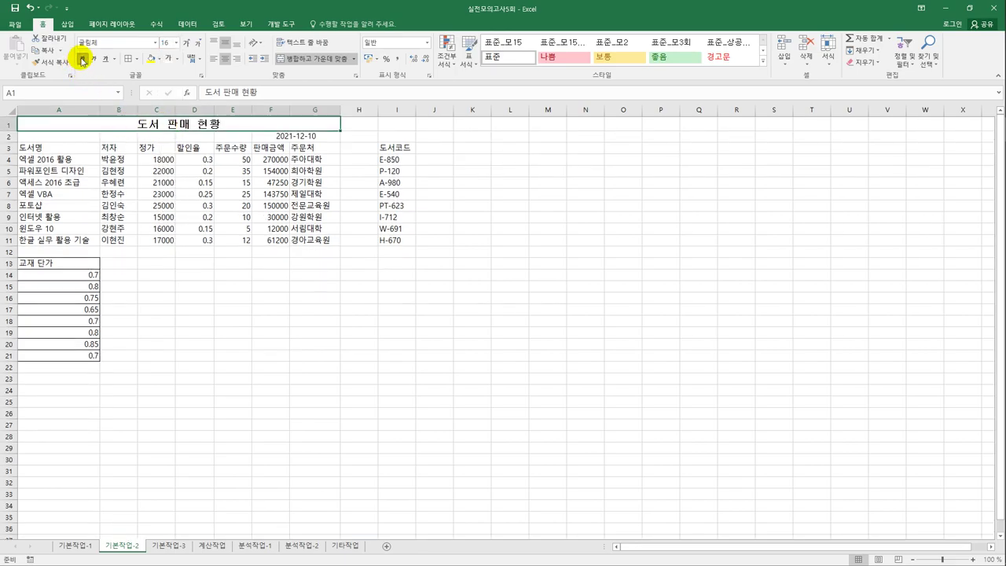
left_click(106, 59)
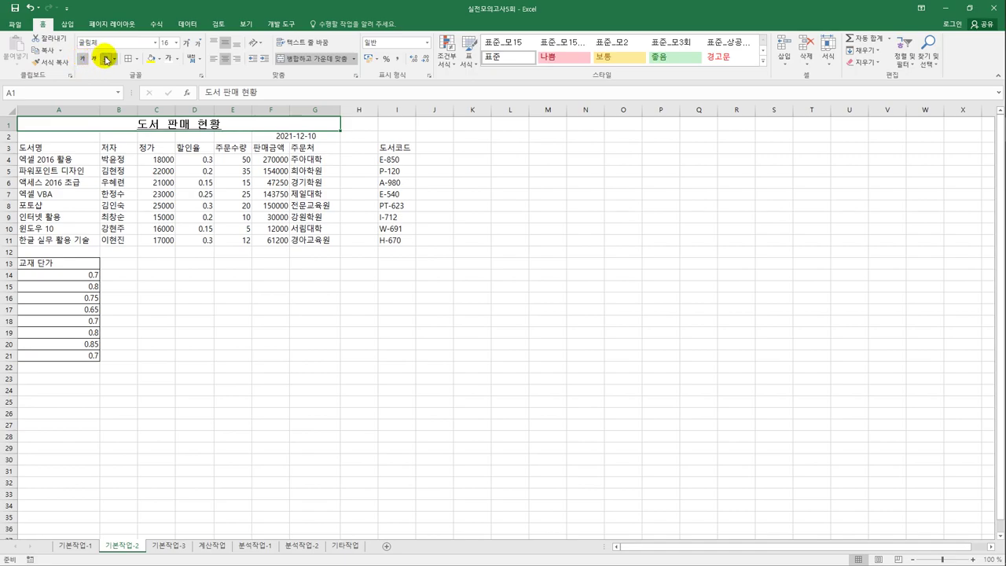
Apply the custom number format yyyy년 mm월 dd일 (aaaa) to the date in merged cell F2
left_click(284, 139)
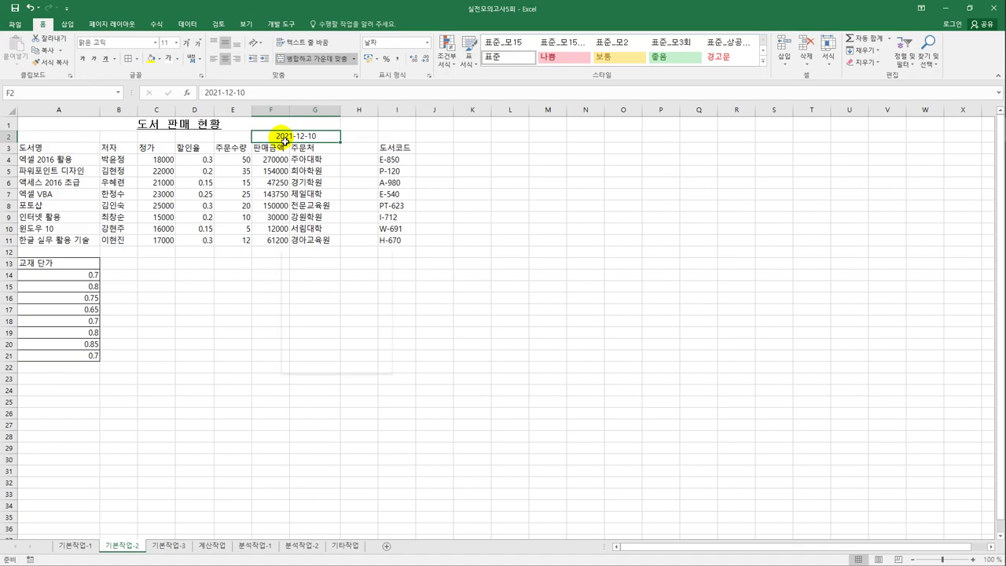
right_click(285, 139)
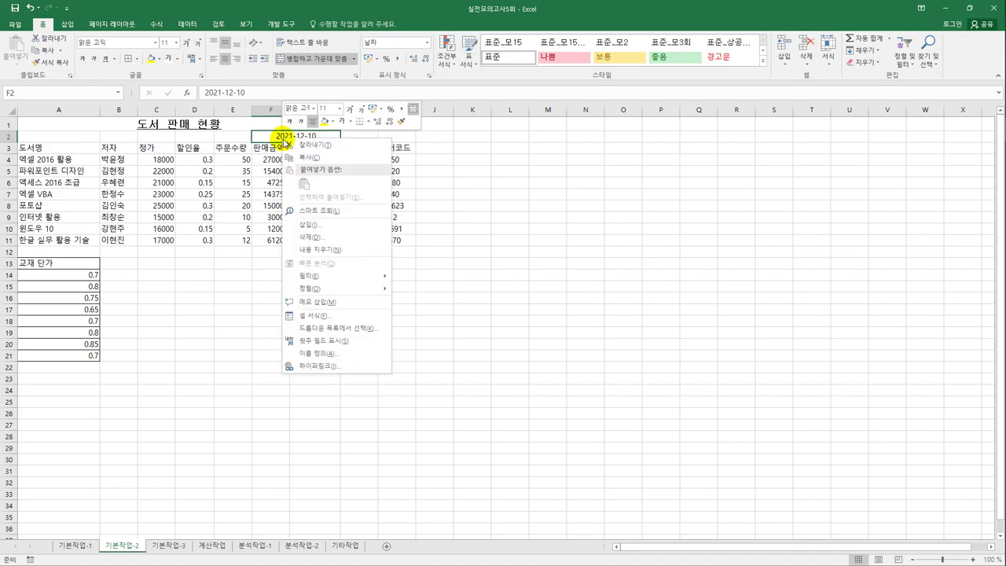
left_click(330, 315)
left_click_drag(358, 176, 622, 119)
left_click(473, 136)
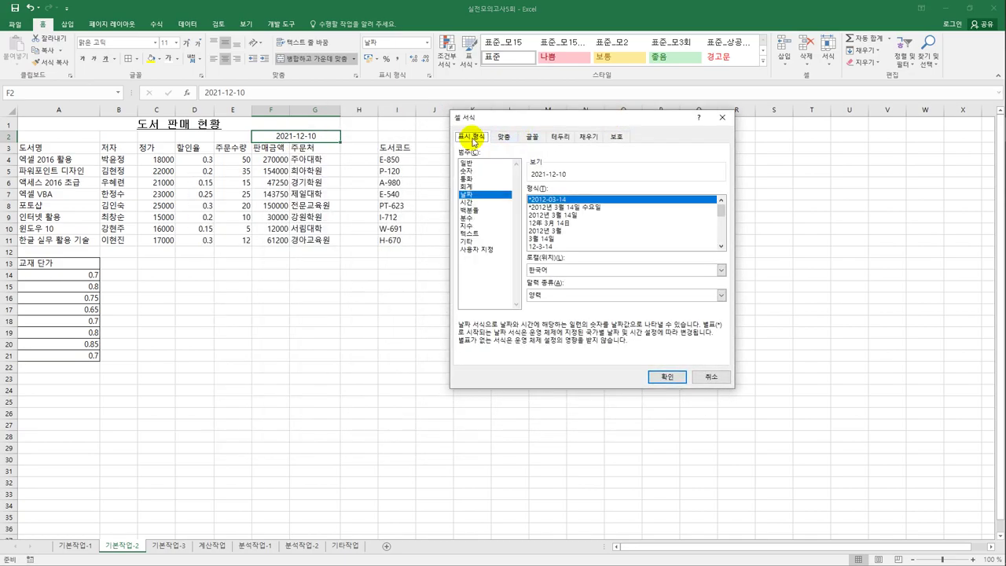
left_click(483, 250)
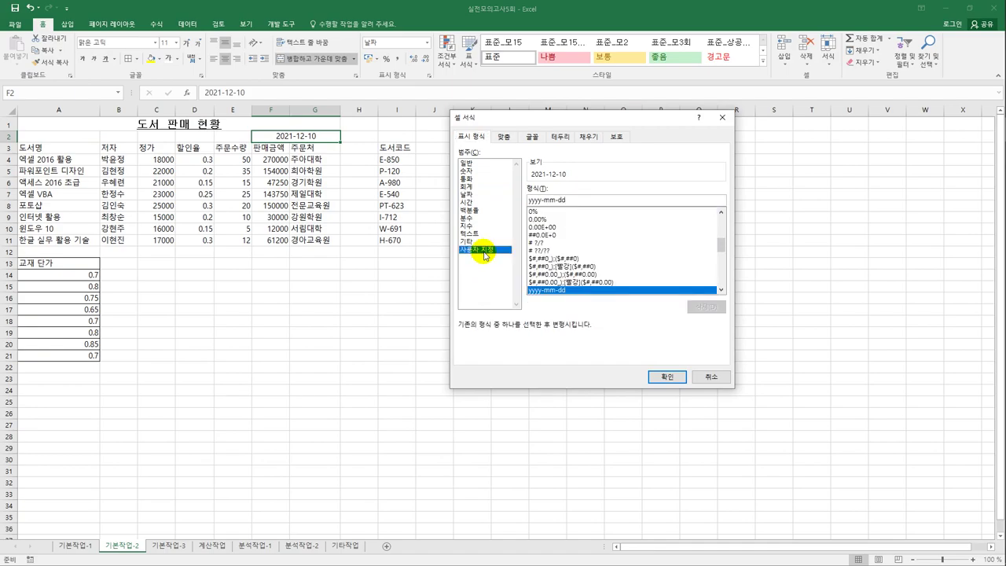
left_click(543, 202)
key("Delete")
type("년 ")
type("ㅇ")
type("월")
key("Delete")
type("dd")
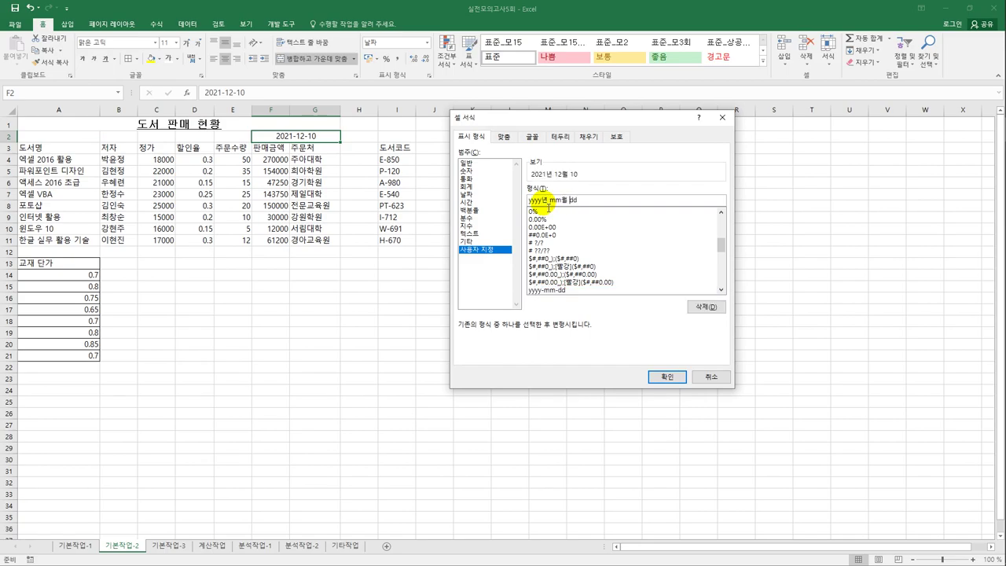
type("일")
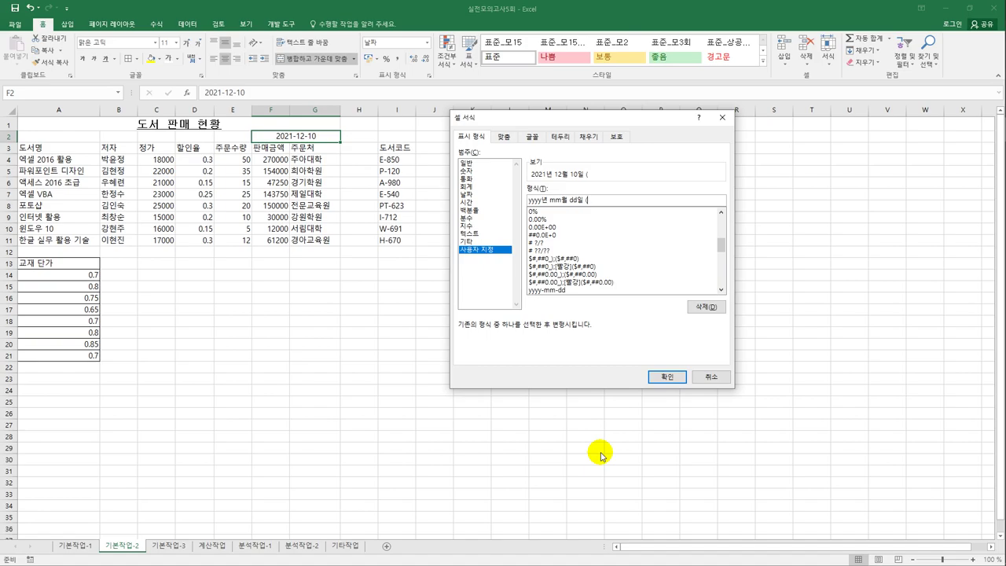
type(" (aaaa")
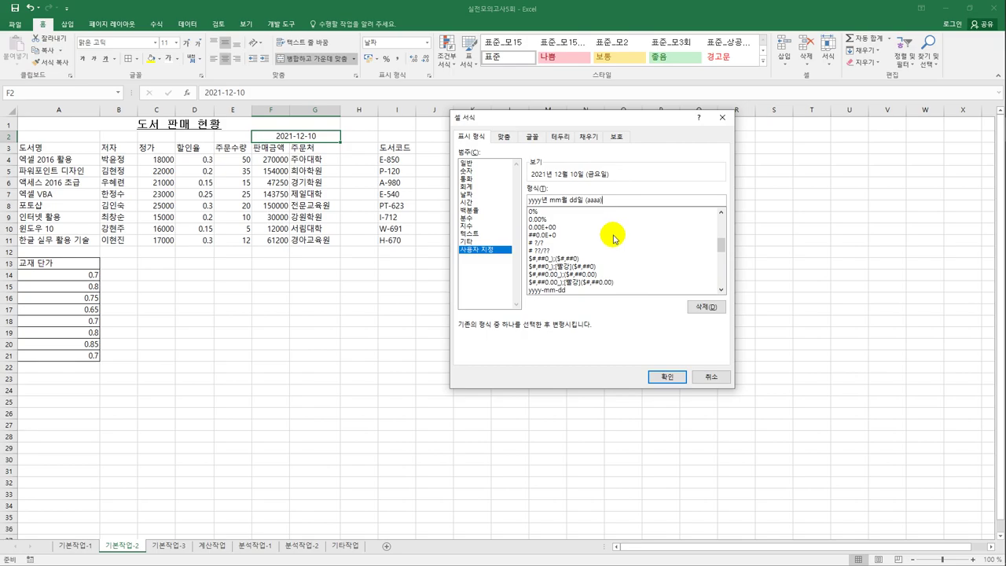
left_click(657, 378)
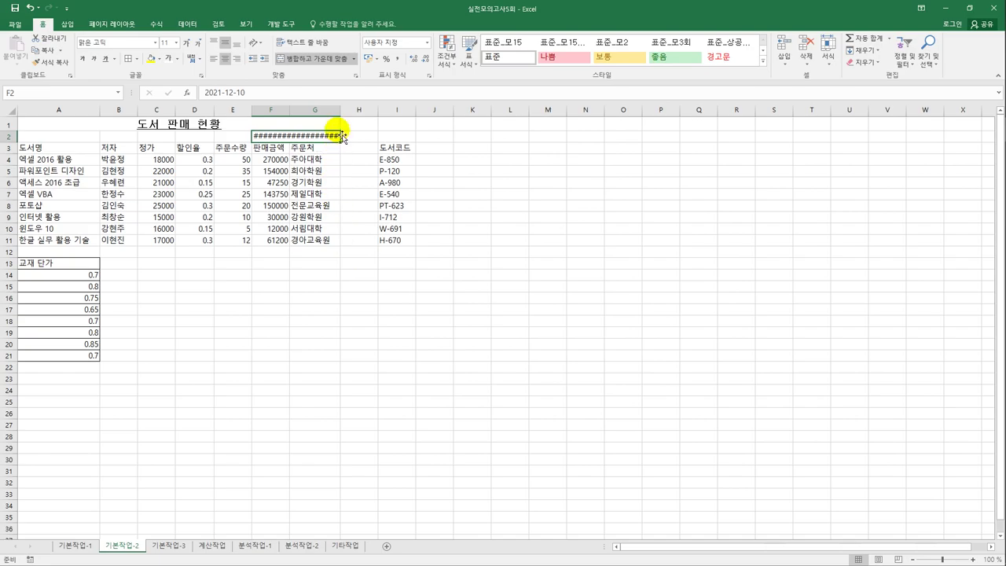
Widen columns F and G so that the full date in row 2 fits
double_click(290, 110)
double_click(347, 110)
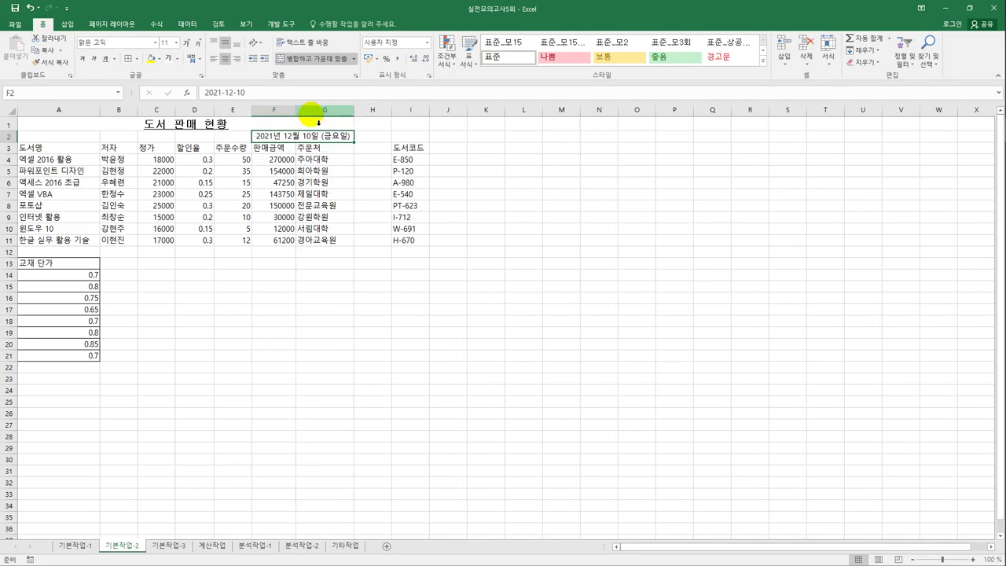
left_click_drag(296, 110, 301, 111)
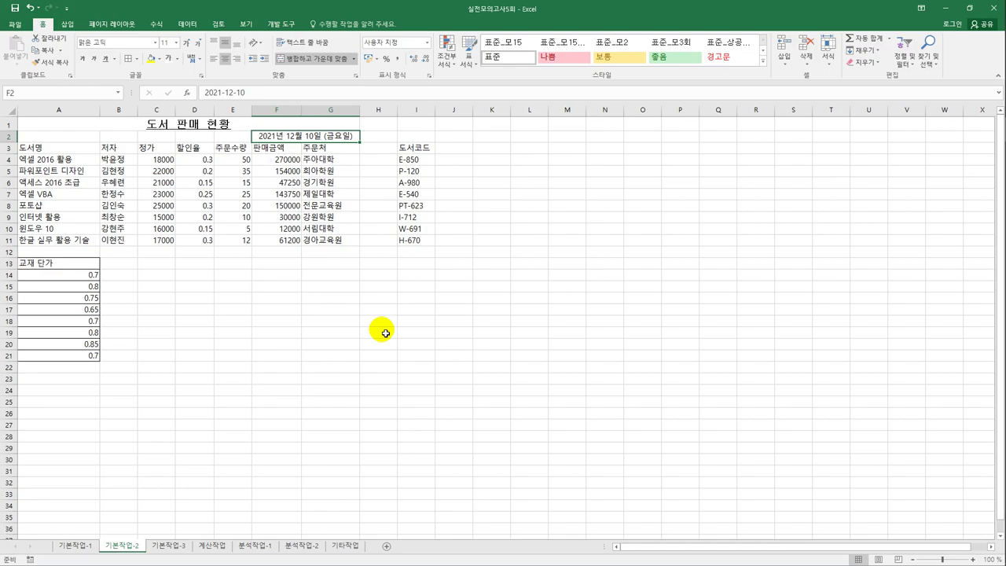
Cut the 도서코드 column I3:I11 and insert the cut cells at A3, ahead of the 도서명 column
left_click_drag(412, 148, 419, 240)
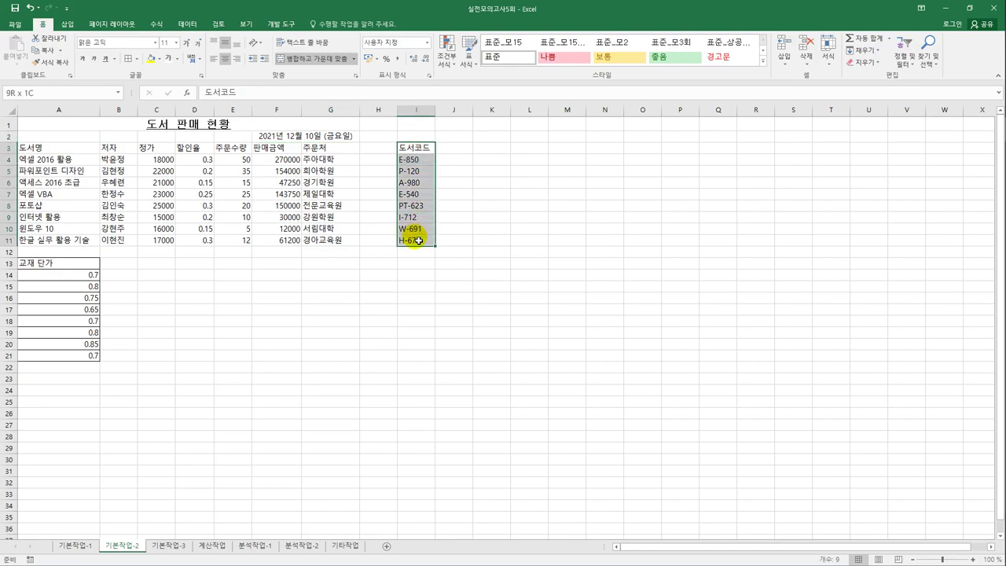
left_click_drag(419, 240, 419, 240)
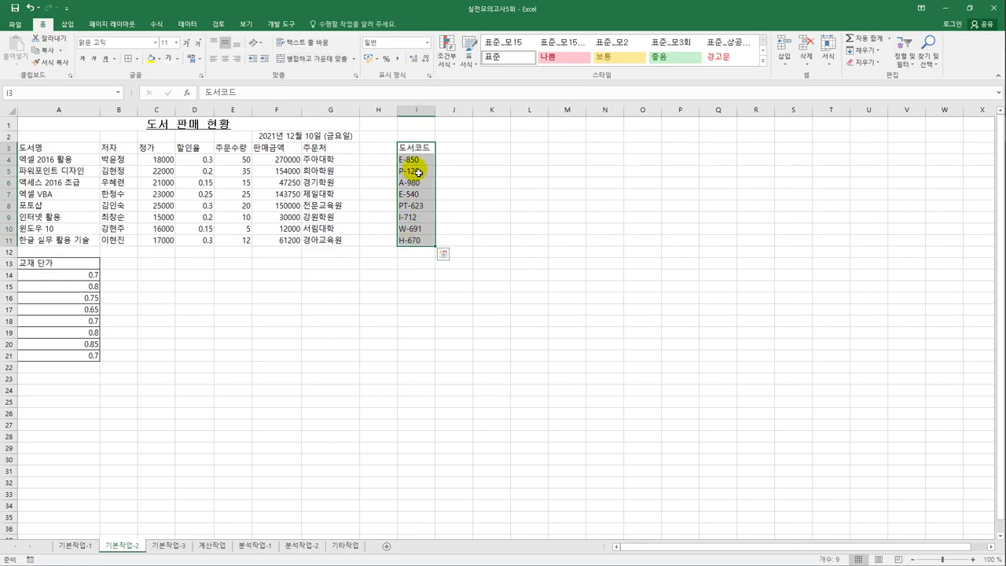
right_click(417, 169)
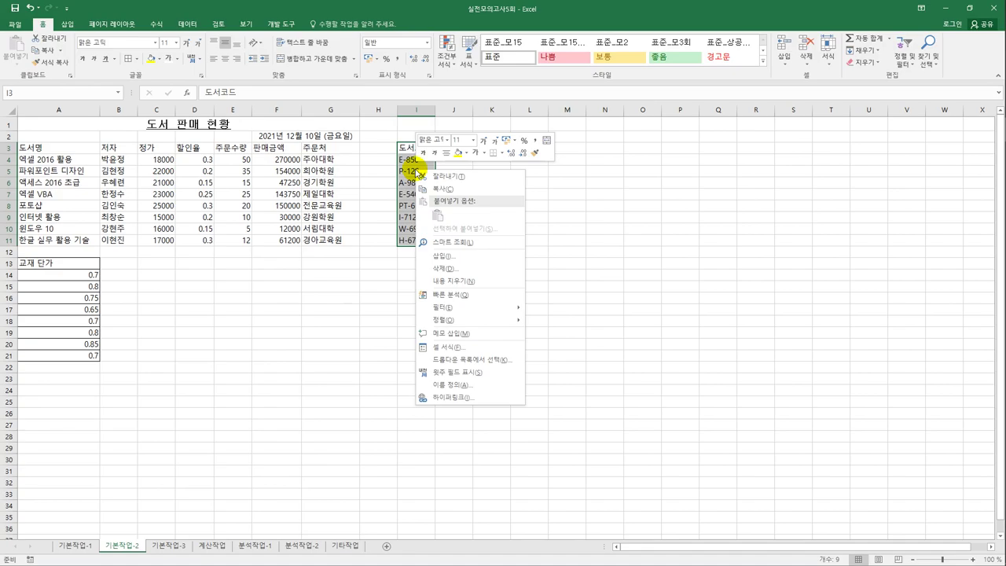
left_click(439, 181)
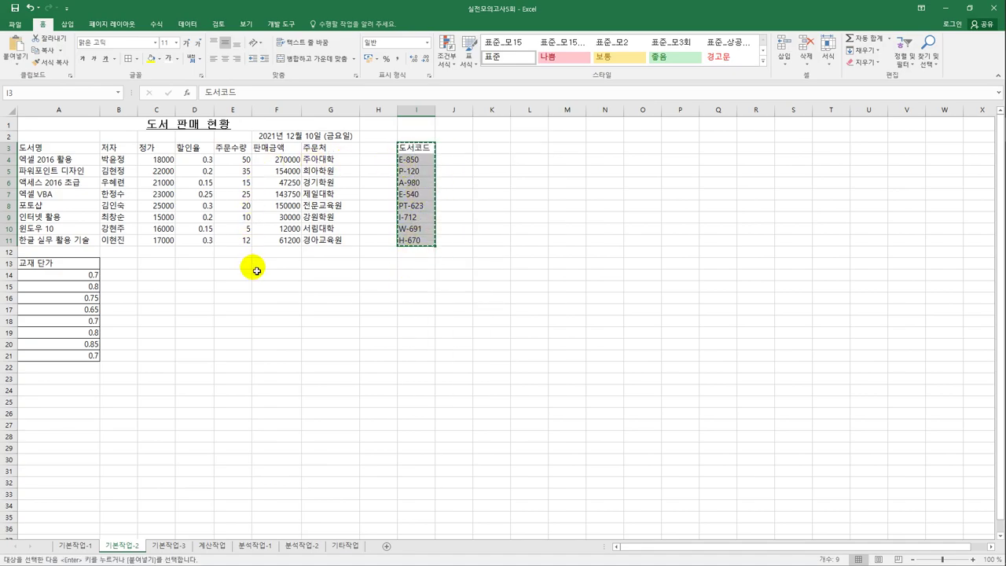
left_click_drag(52, 153, 55, 240)
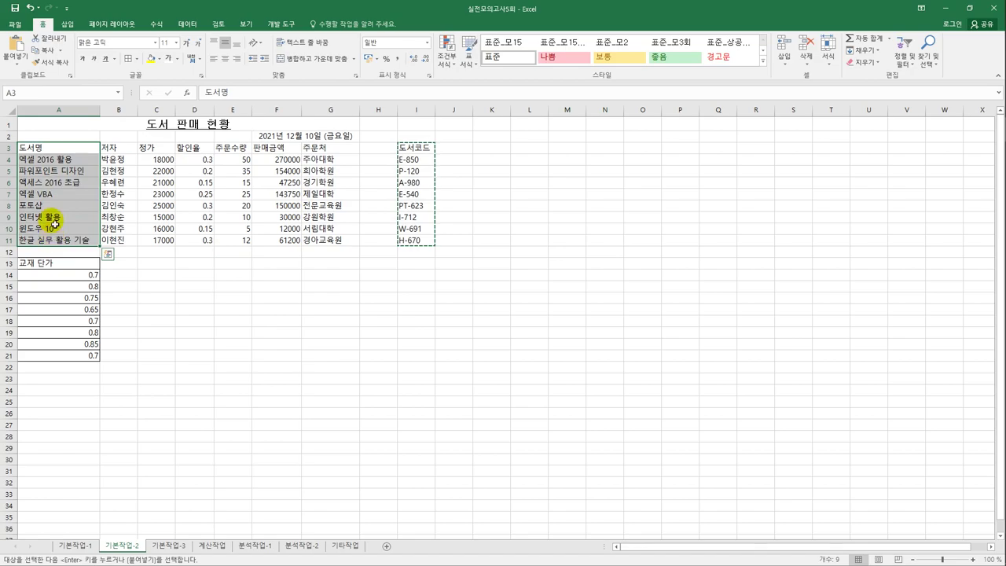
left_click(59, 151)
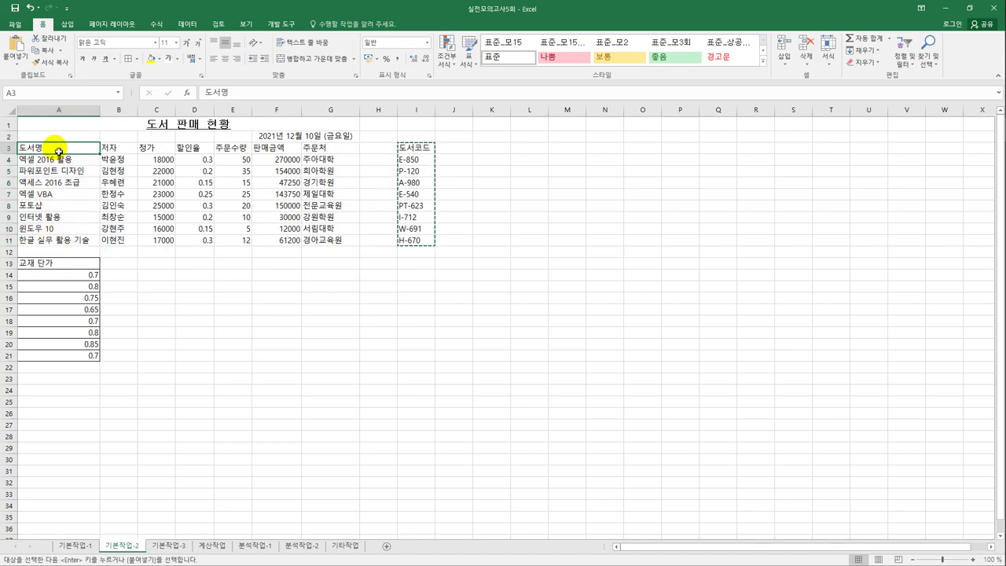
right_click(58, 150)
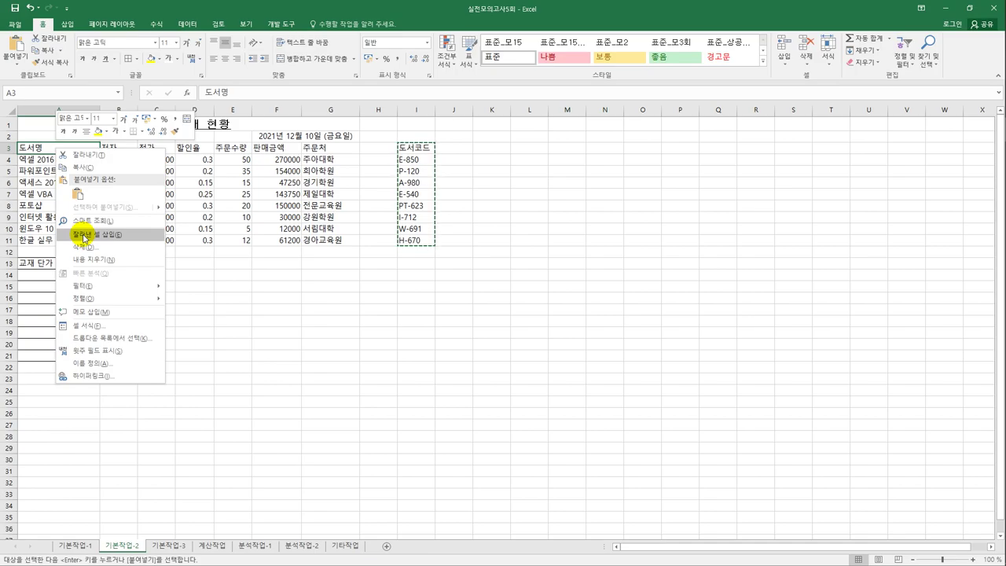
left_click(85, 235)
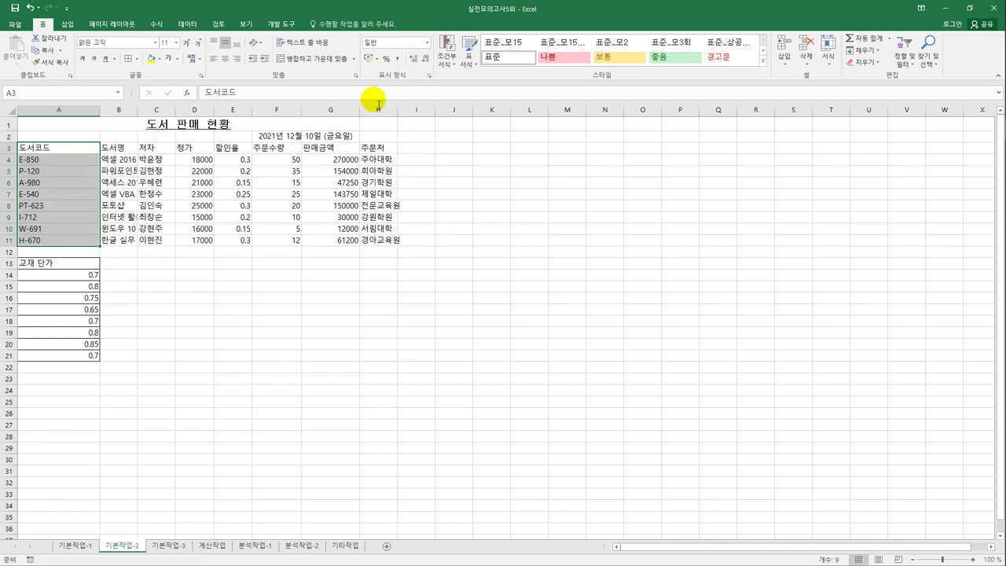
Autofit column B to the book titles and narrow column A to suit the book codes
left_click(75, 150)
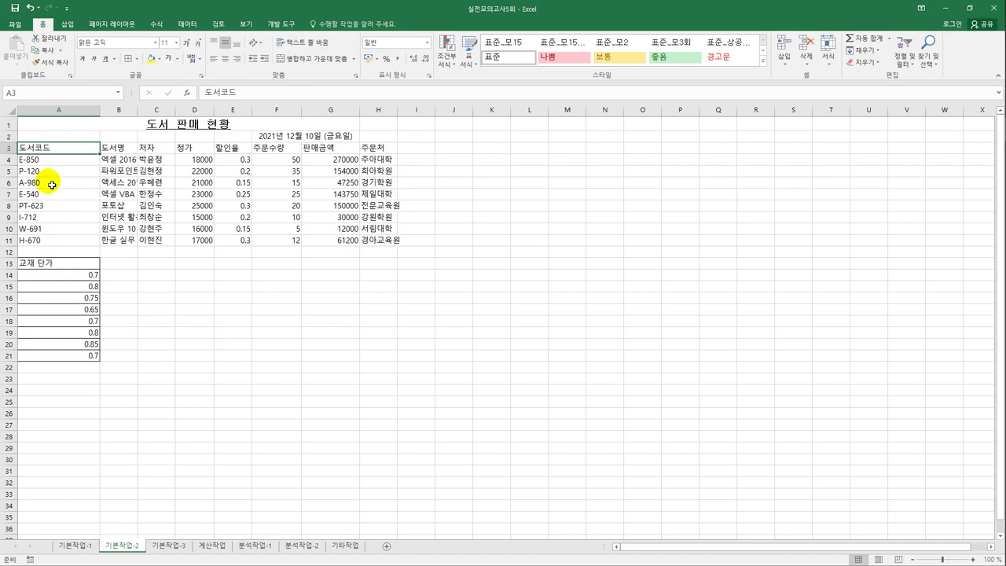
double_click(143, 113)
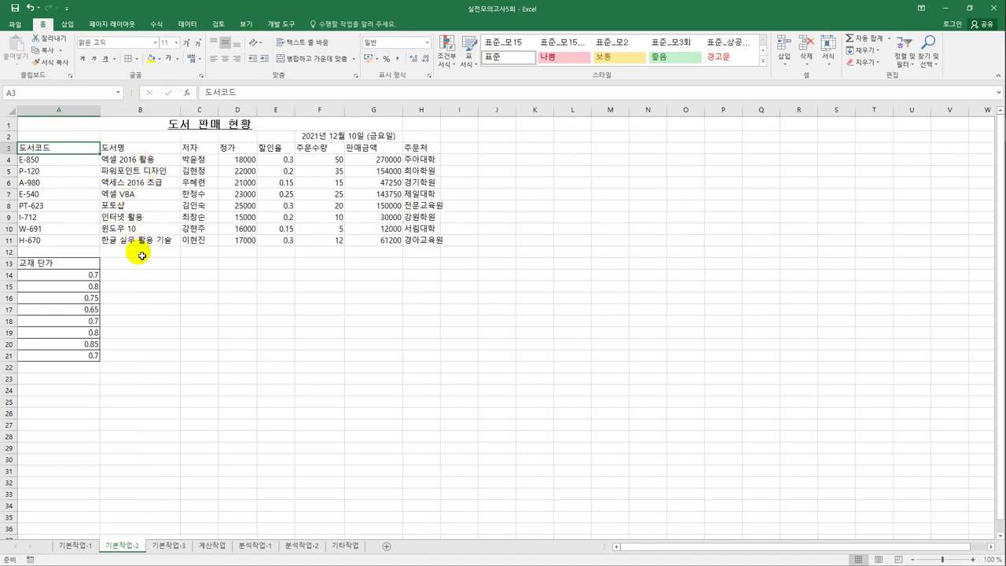
left_click_drag(100, 110, 75, 111)
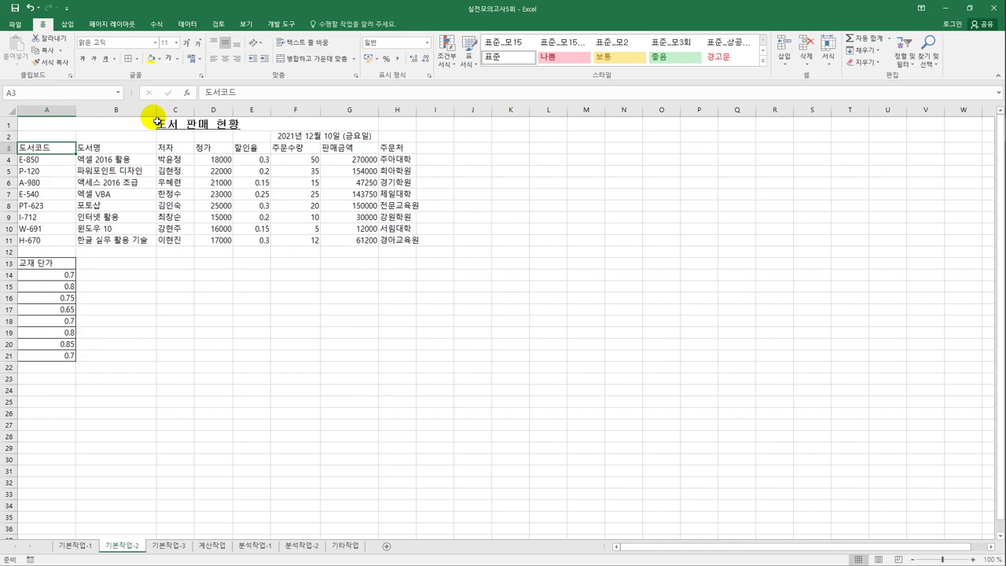
Copy the 정가 values D4:D11 and paste them onto A14:A21 with Paste Special, using values (값) and the multiply operation (곱하기)
left_click_drag(215, 162, 214, 245)
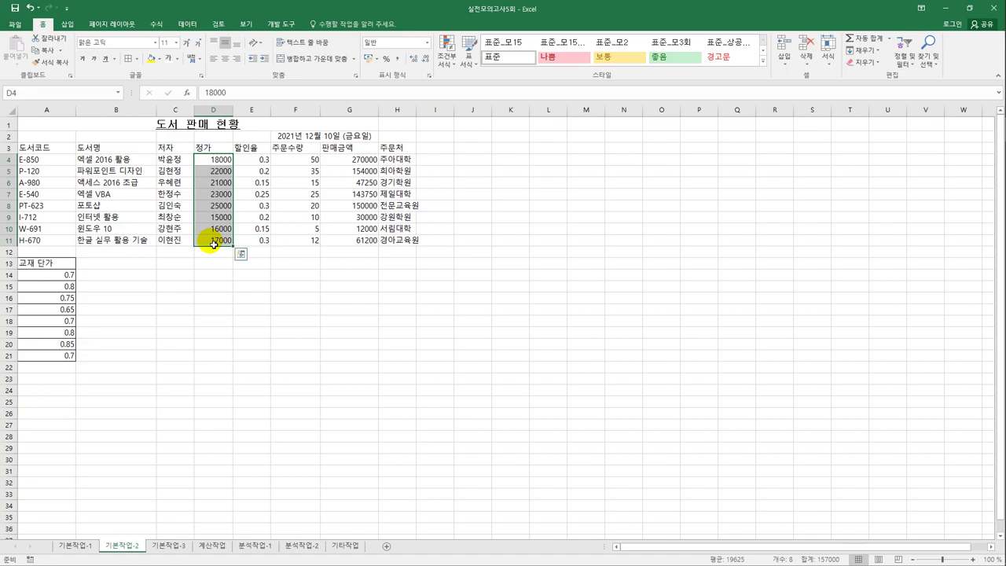
key("ctrl+c")
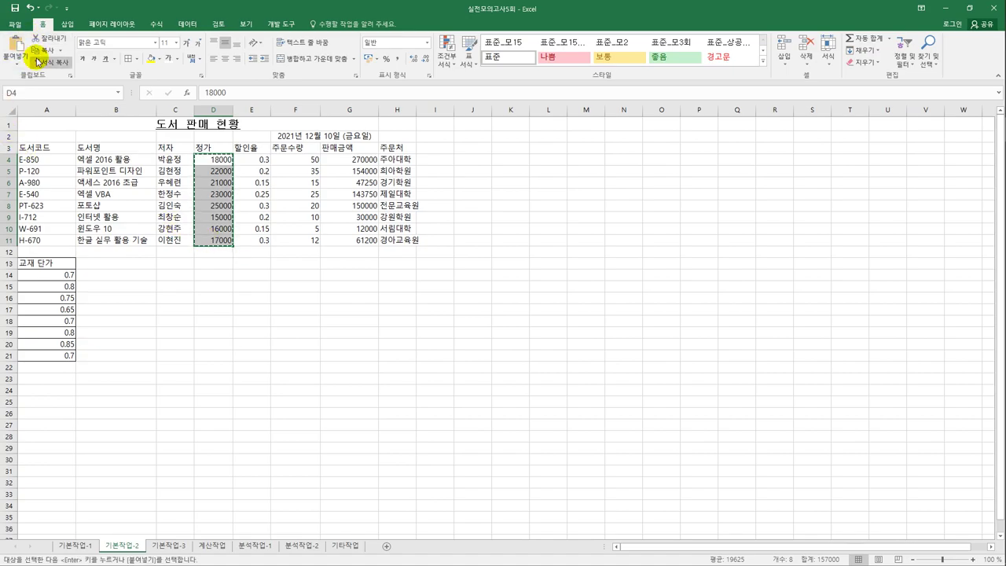
left_click_drag(53, 273, 56, 356)
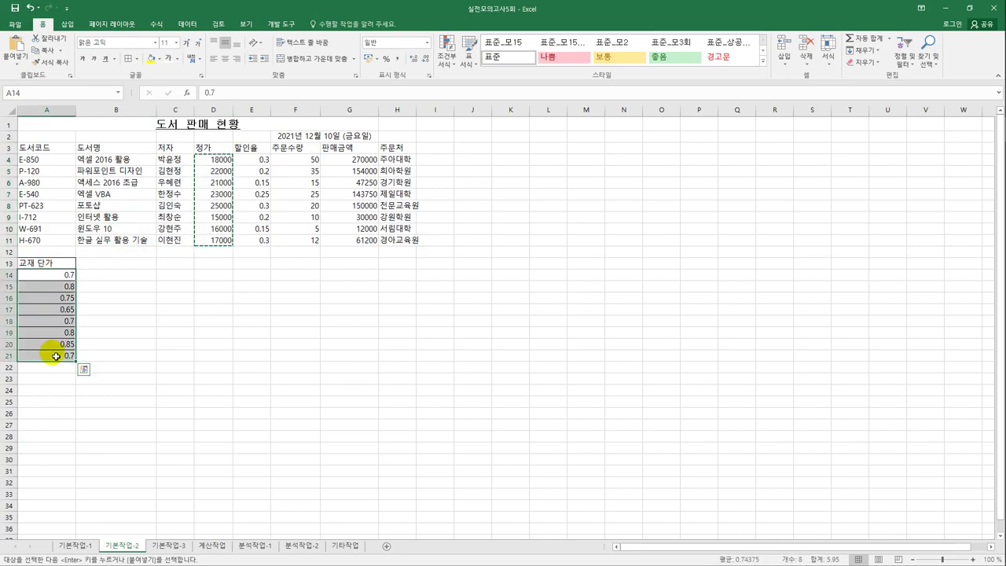
right_click(52, 274)
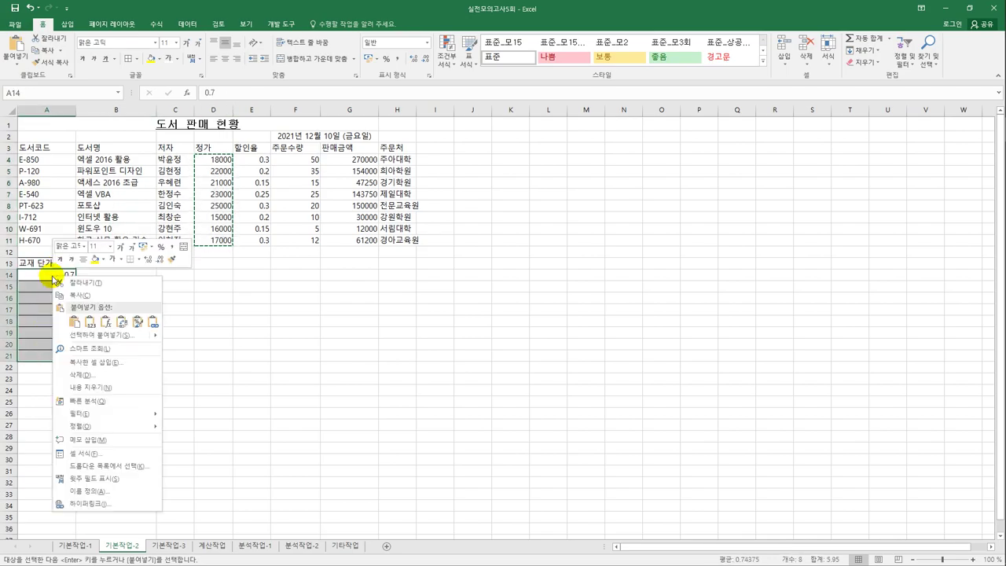
left_click(101, 335)
left_click_drag(134, 236, 427, 216)
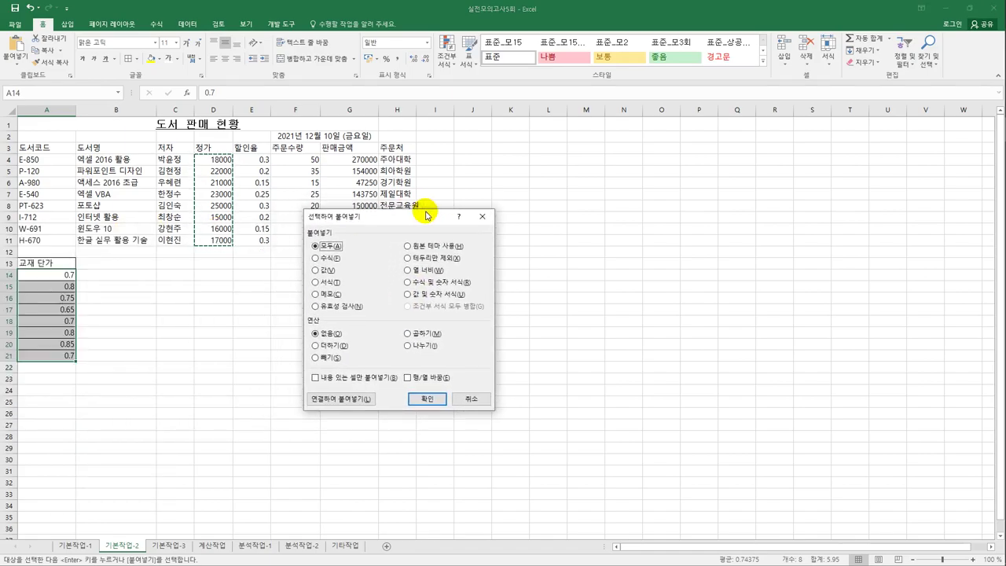
left_click(421, 334)
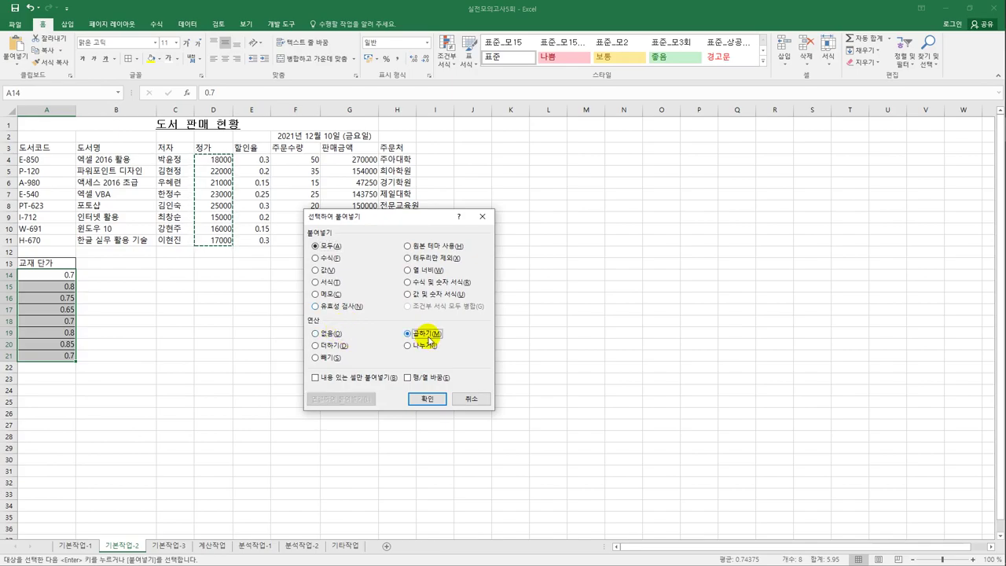
left_click(327, 272)
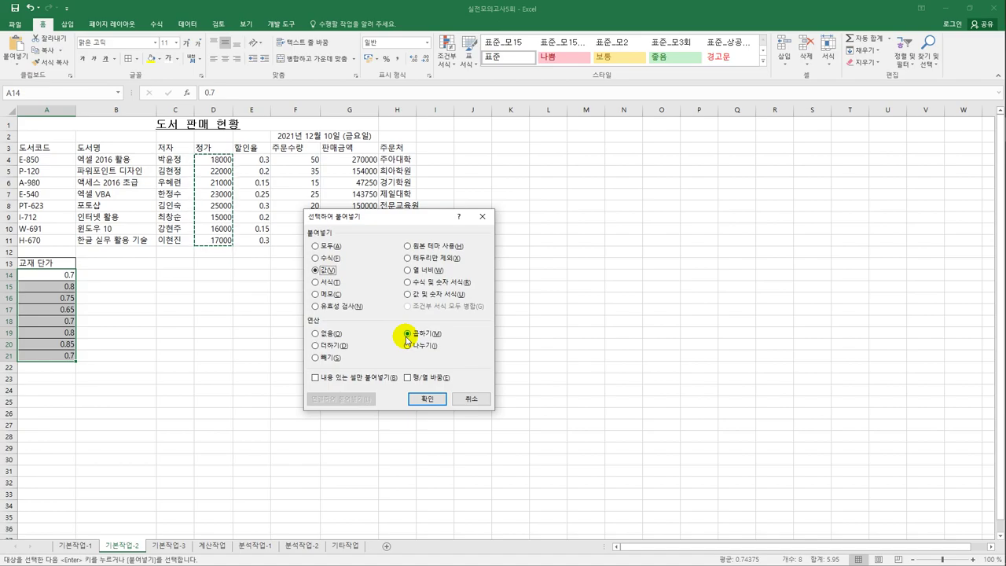
left_click(428, 401)
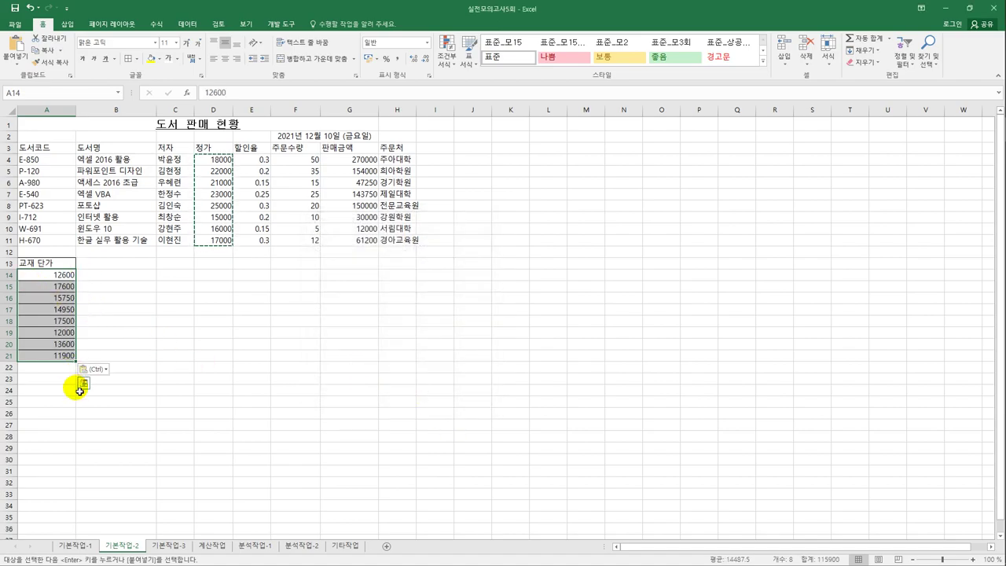
left_click(191, 346)
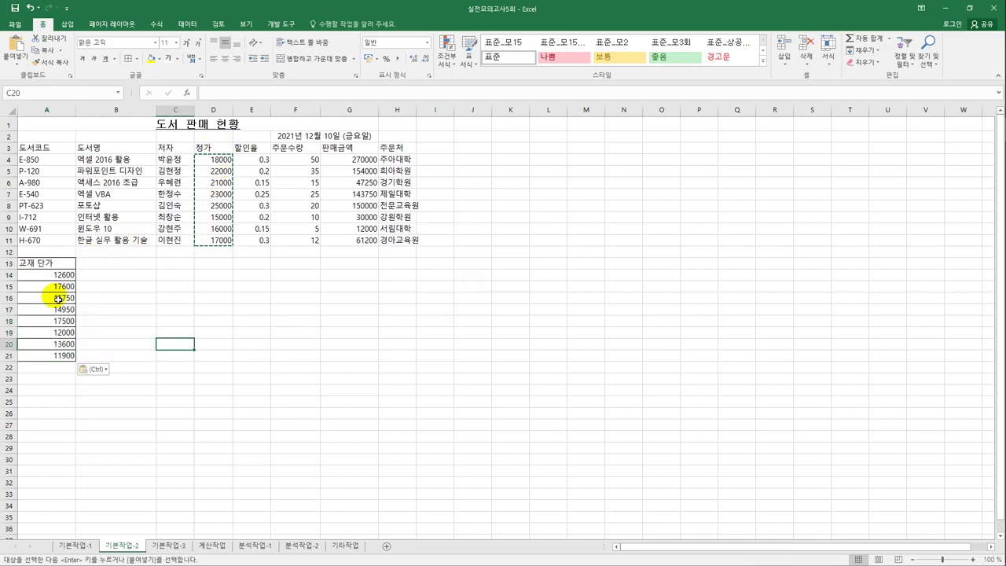
Apply all borders (모든 테두리) to the table A3:H11 and autofit column H to the 주문처 entries
left_click_drag(47, 149, 395, 242)
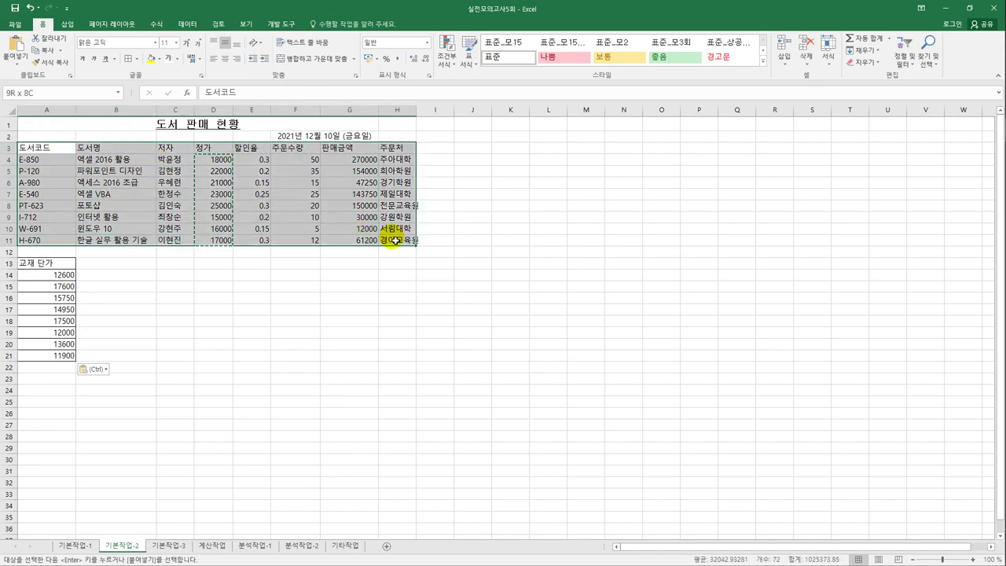
left_click(135, 59)
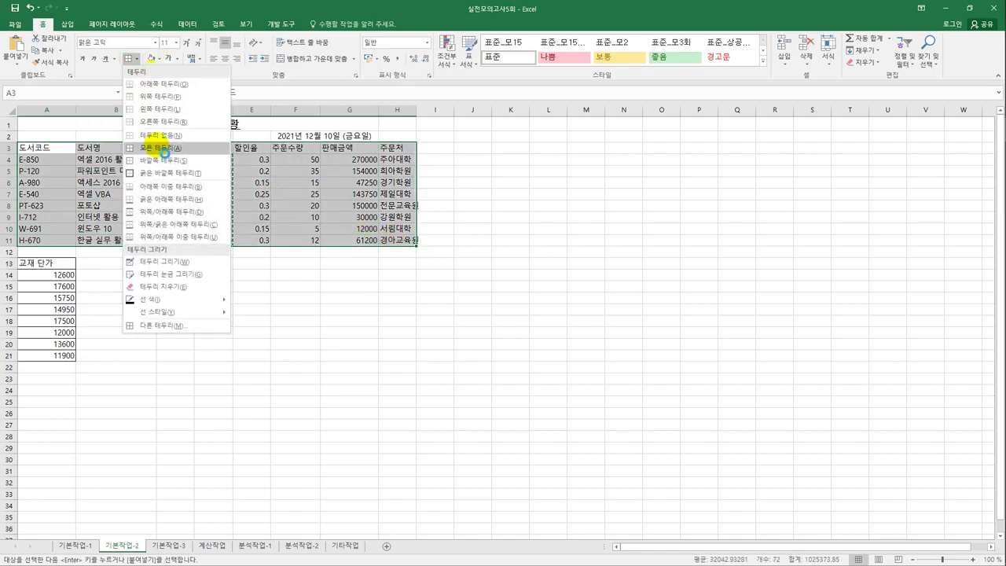
left_click(157, 147)
double_click(419, 116)
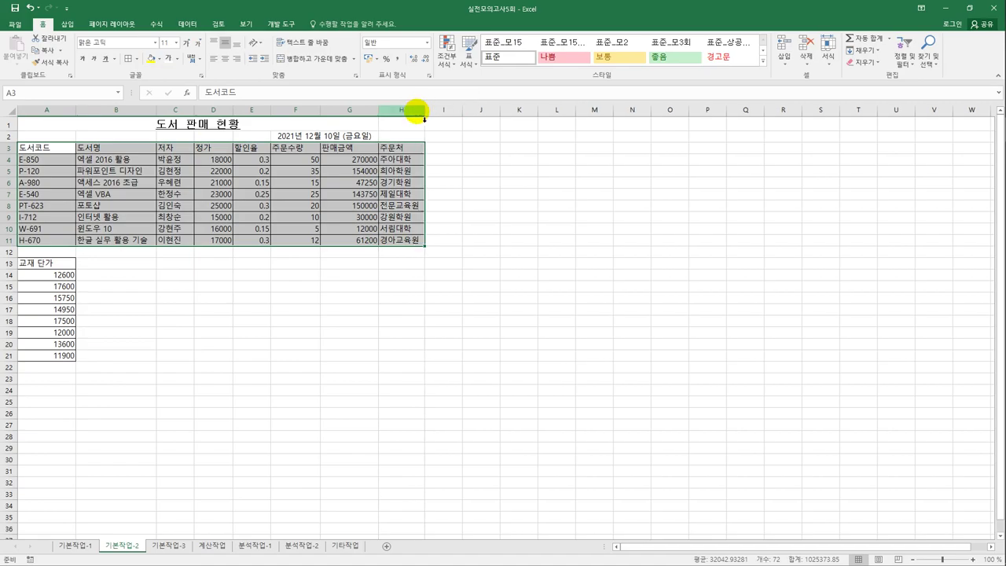
left_click(416, 153)
left_click_drag(416, 152, 406, 243)
left_click(411, 315)
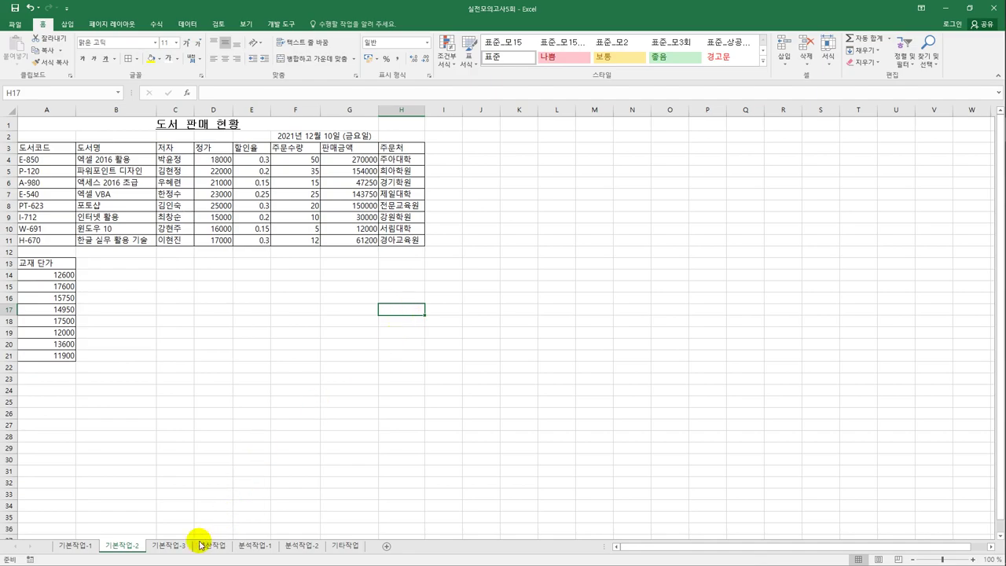
On sheet 기본작업-3, copy the 부서 header and 대리점팀 cell A3:A4 to A17 as the start of the criteria range
left_click(175, 544)
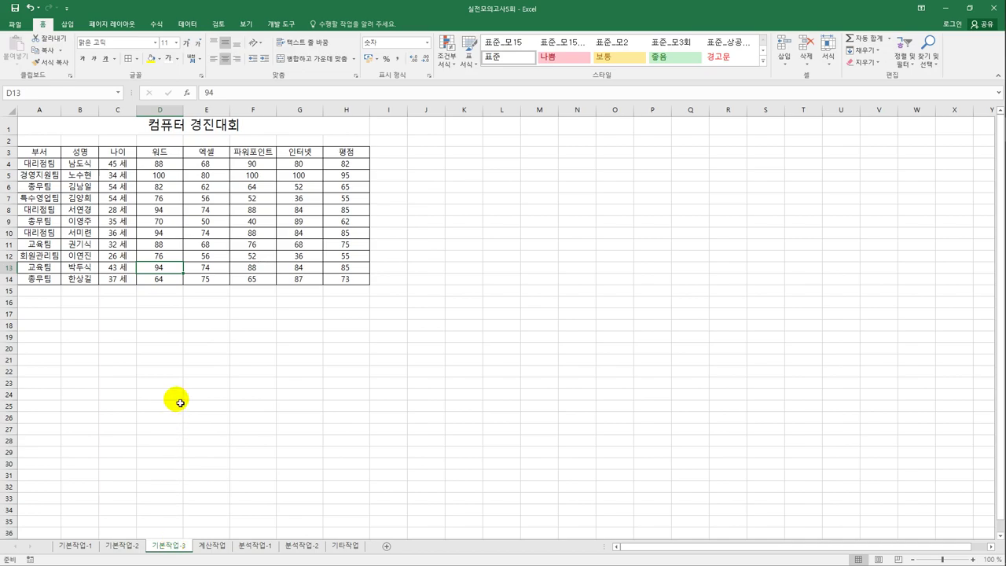
left_click(50, 157)
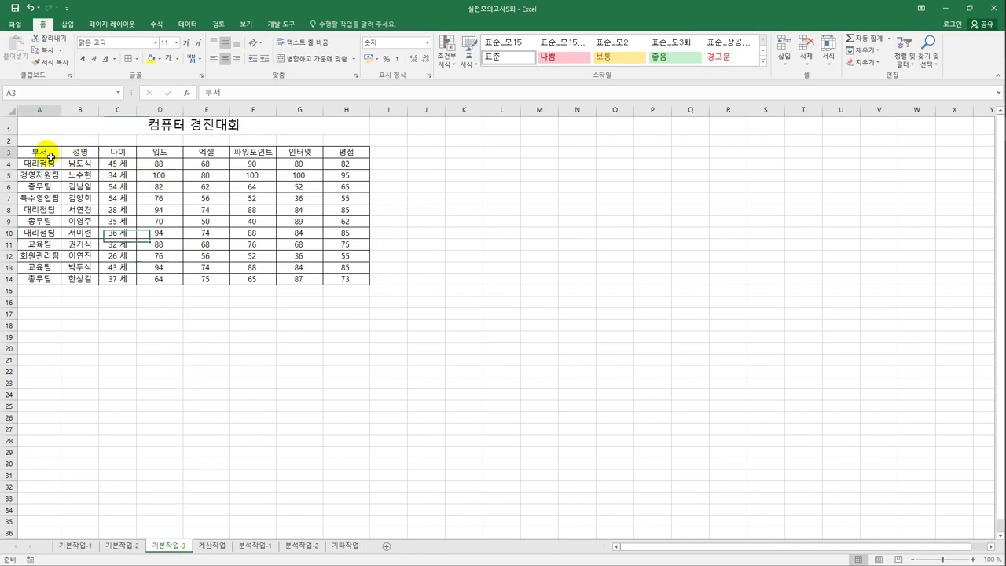
left_click(51, 168, "shift")
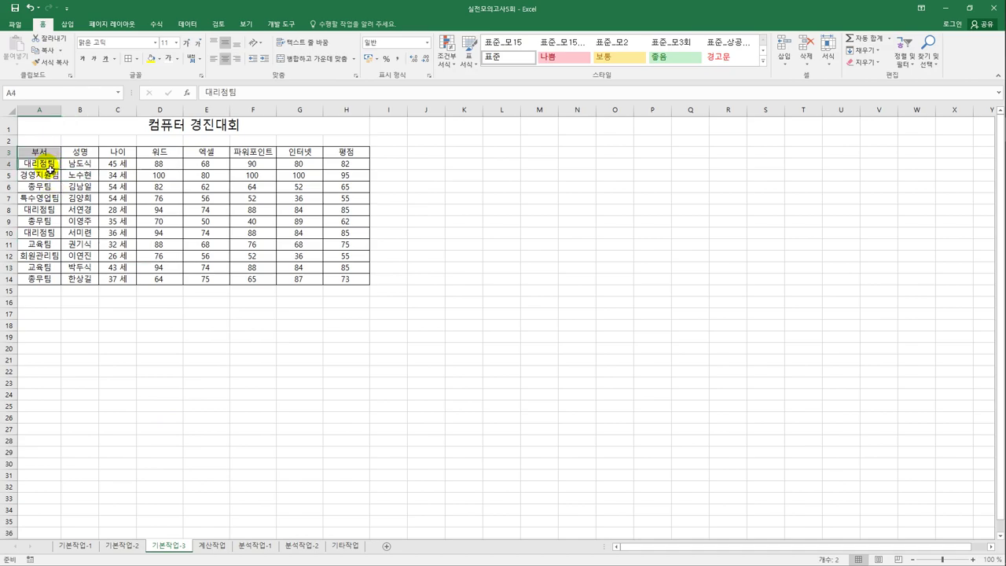
key("ctrl+c")
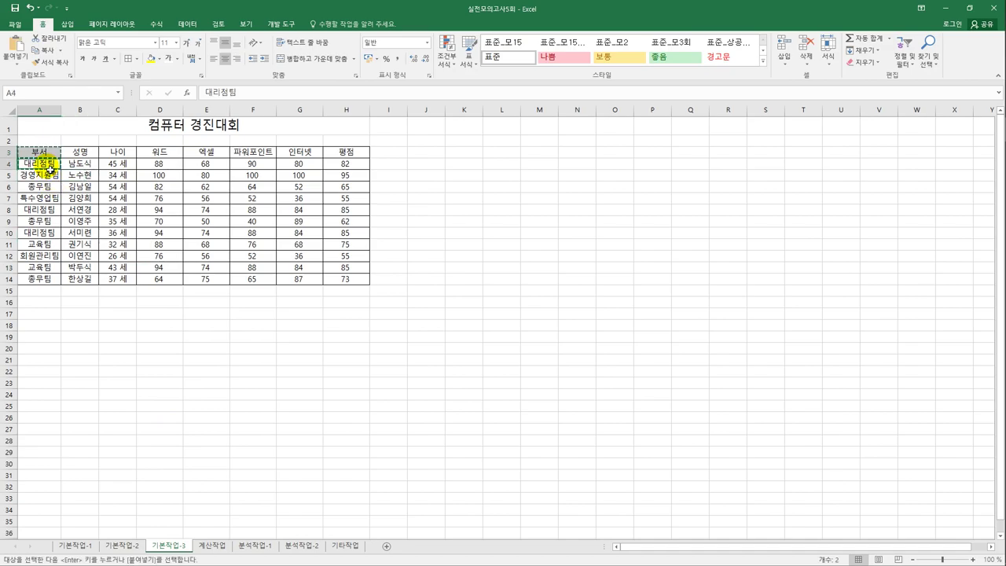
left_click(35, 316)
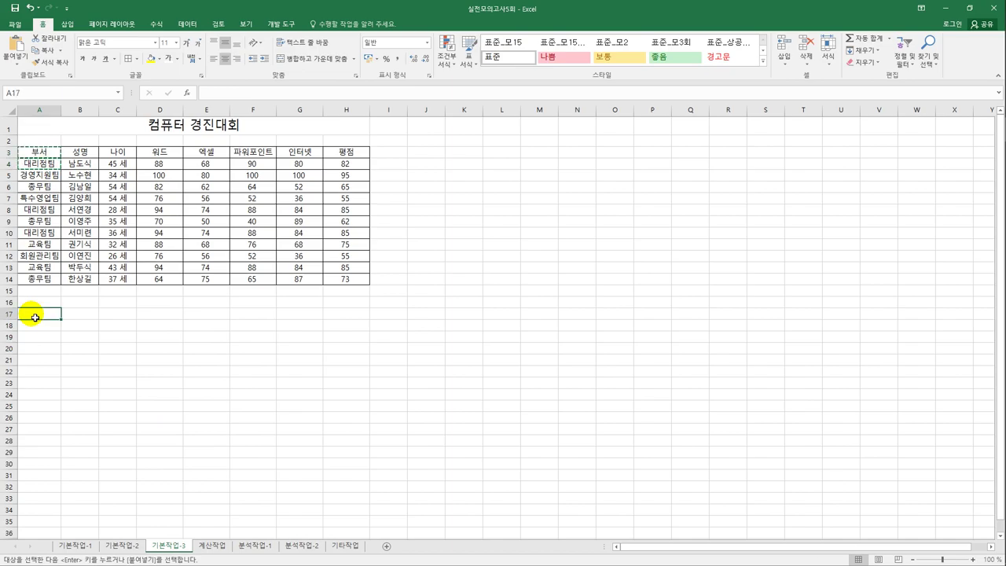
key("ctrl+v")
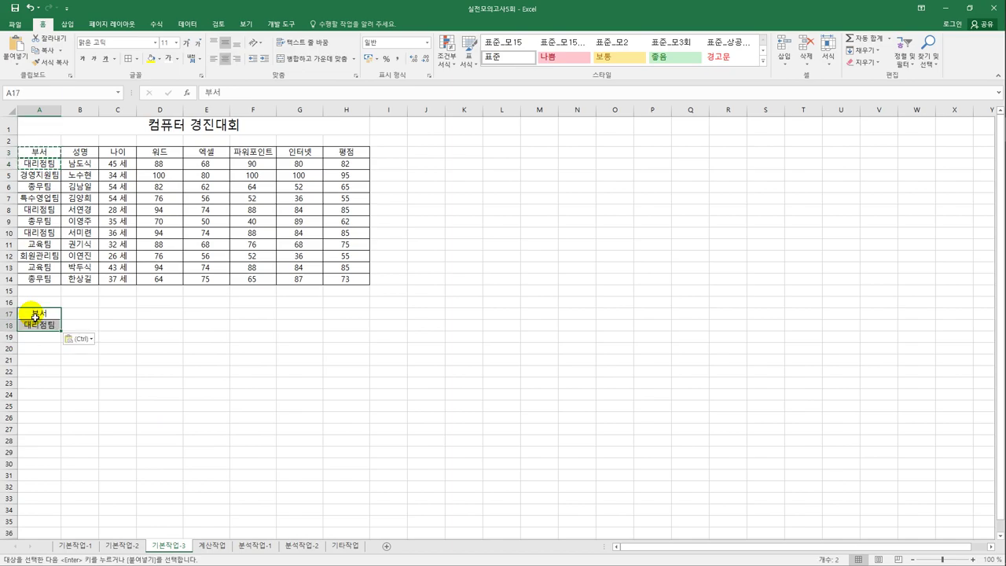
Copy the 평점 header from H3 into both B17 and C17
left_click(347, 150)
key("ctrl+c")
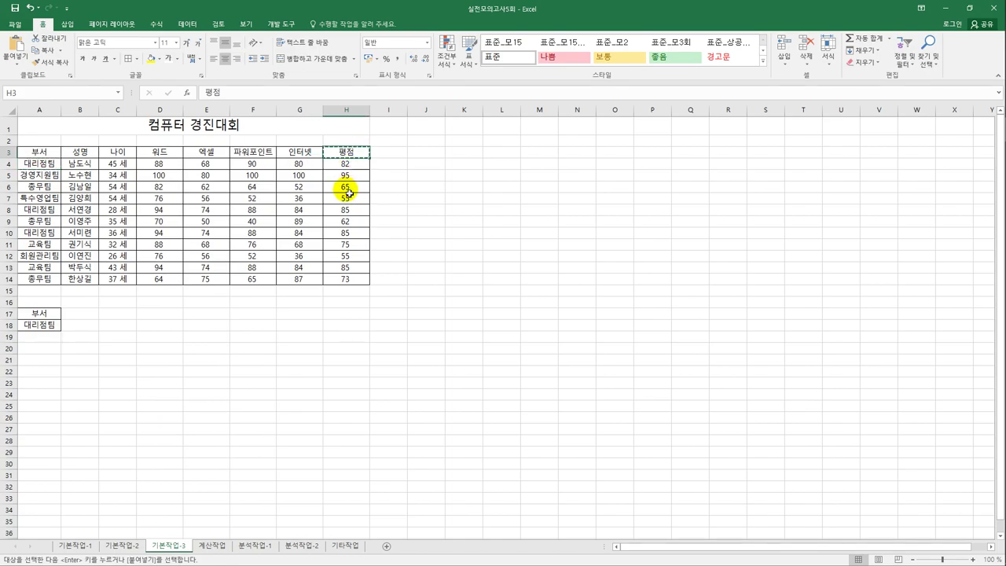
left_click(77, 314)
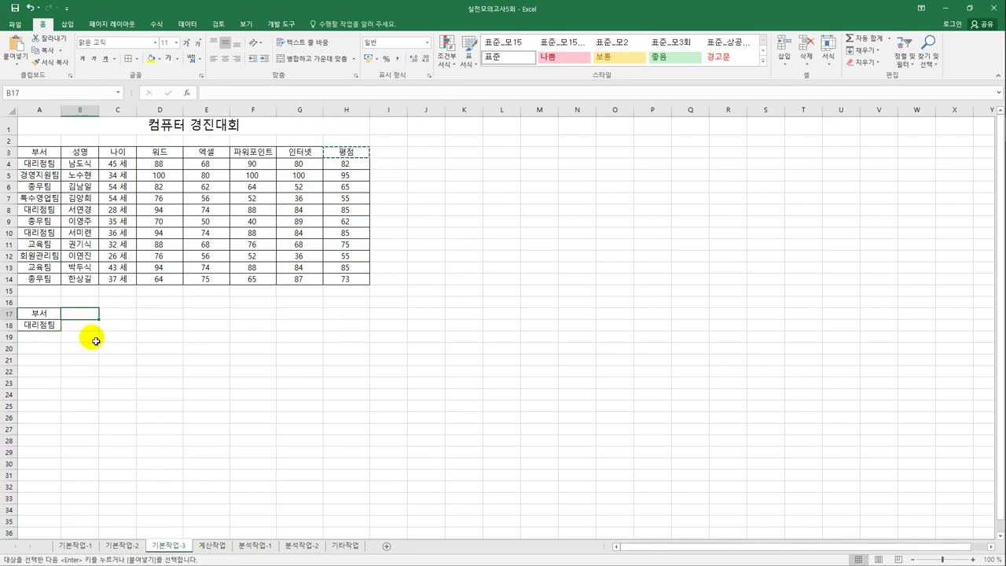
key("ctrl+v")
left_click(117, 314)
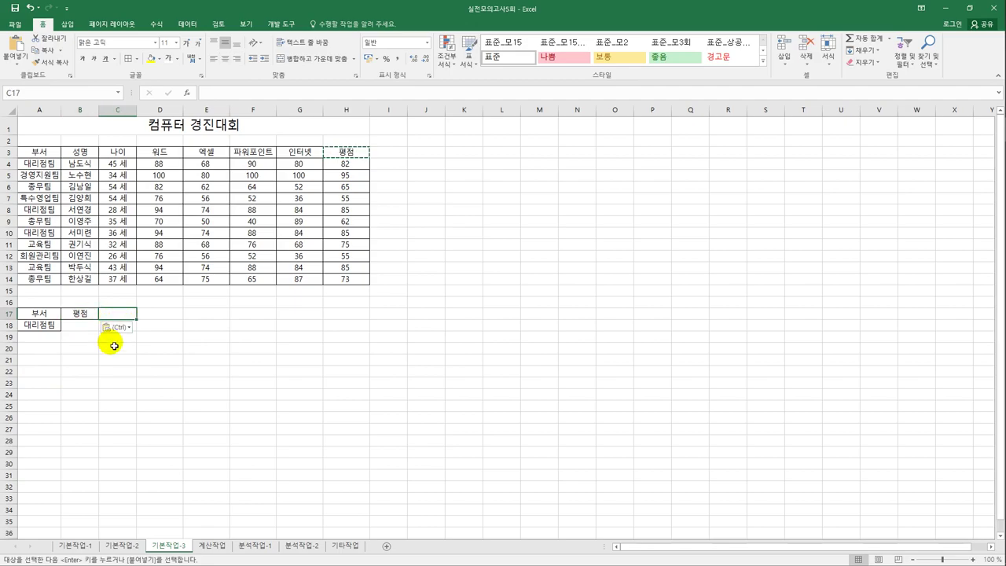
key("ctrl+v")
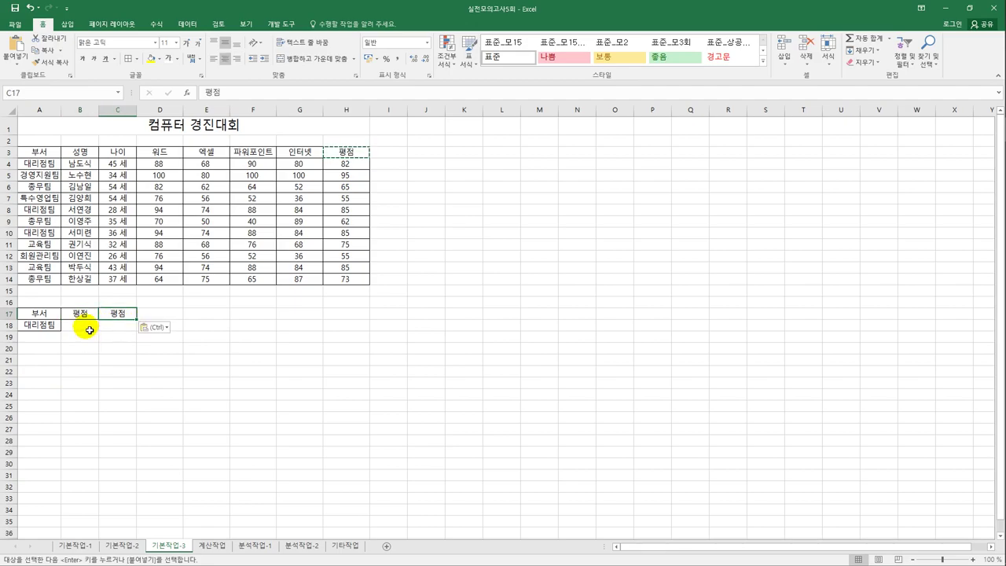
Enter the 평점 criteria >=80 in B18 and <90 in C18
left_click(83, 327)
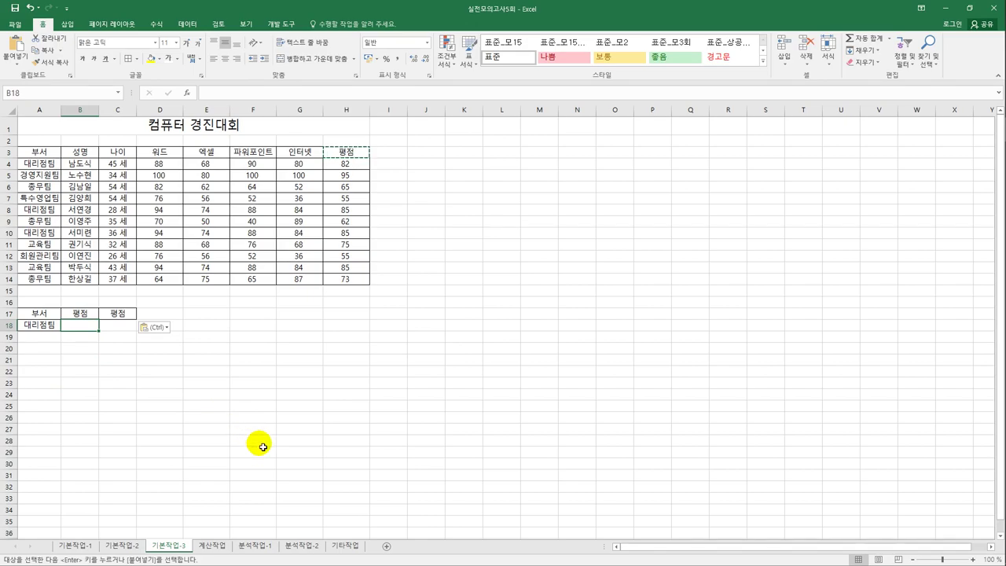
type(">")
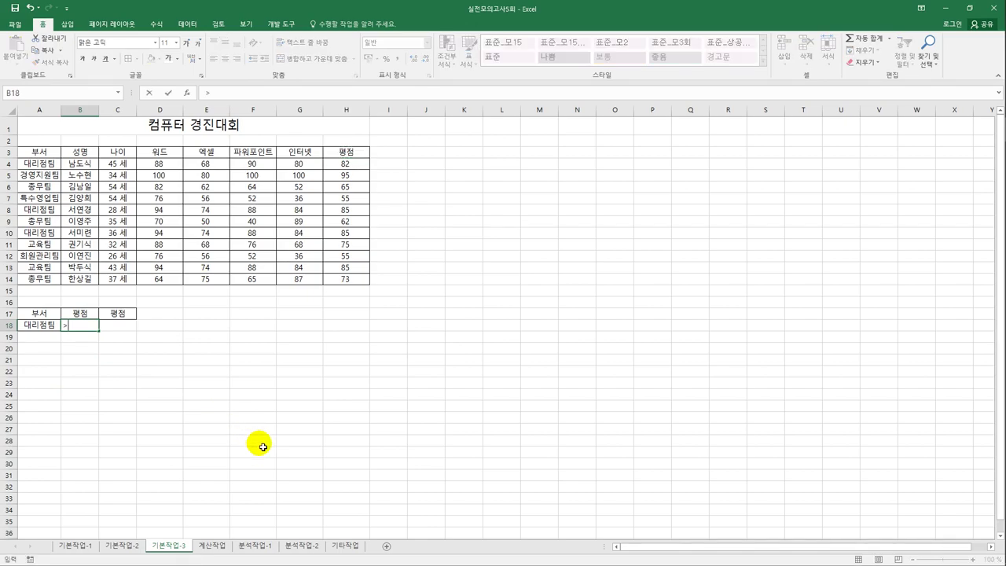
type("=80")
key("Tab")
type("<")
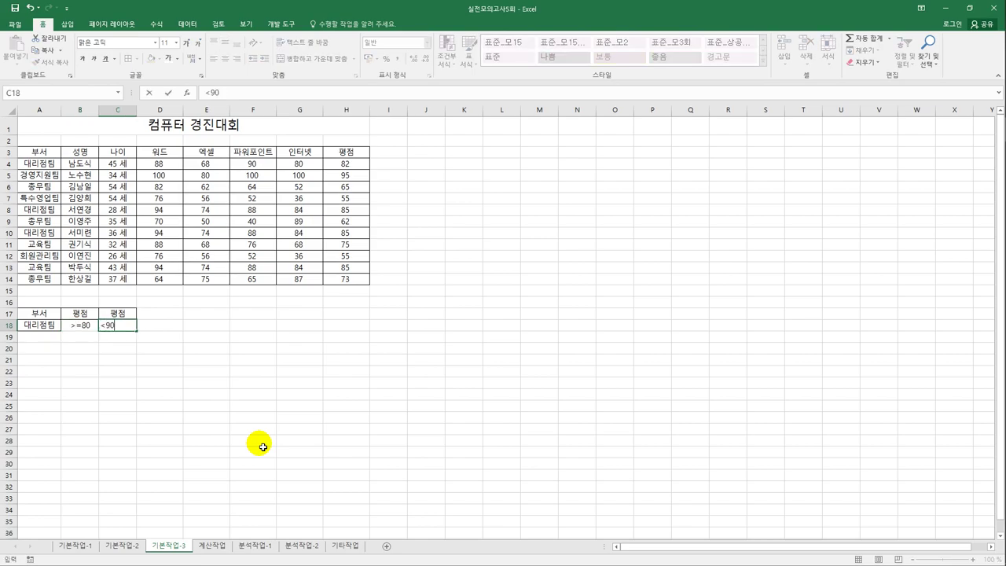
type("90")
key("Return")
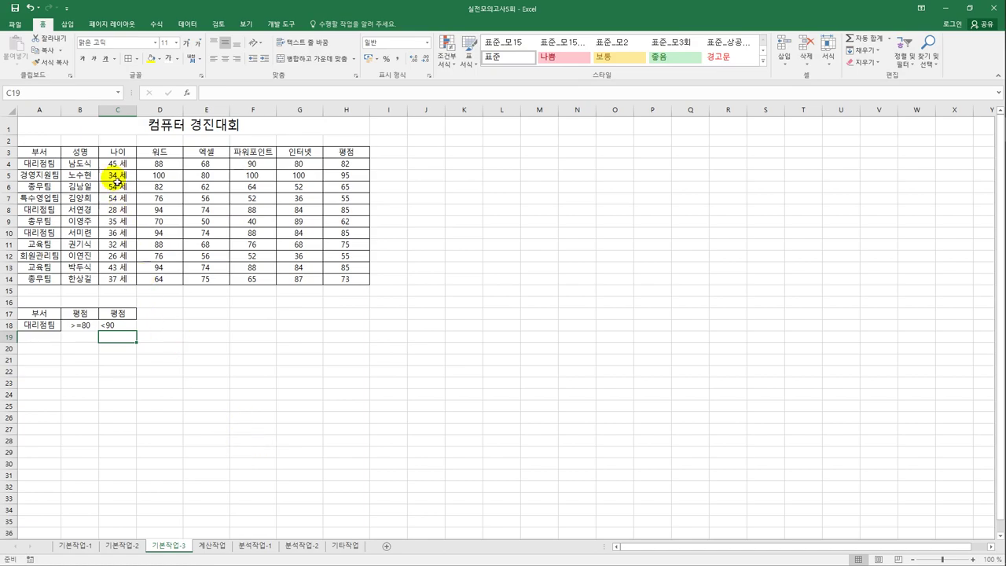
Start an Advanced Filter on the table A3:H14 with A17:C18 as the criteria range
left_click(37, 153)
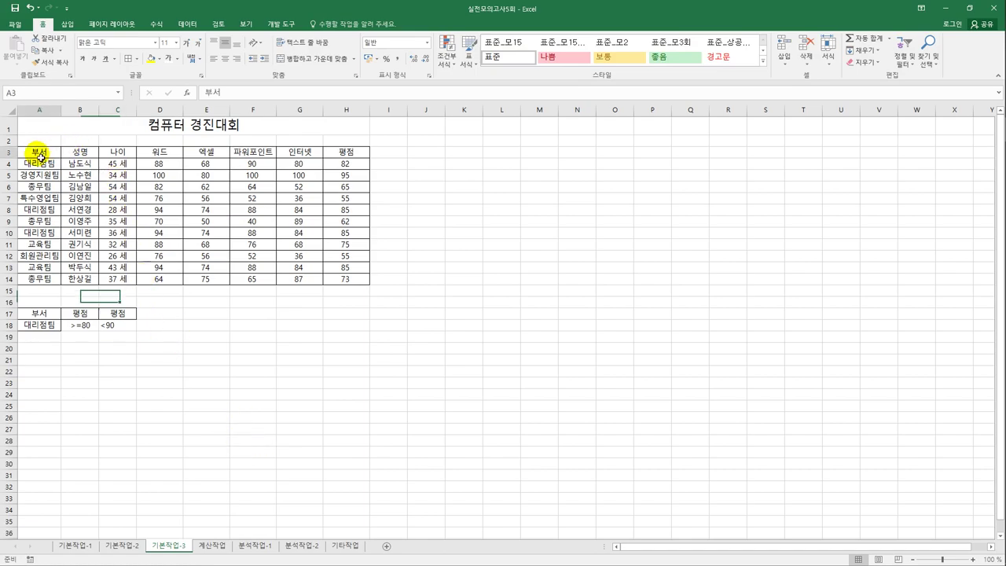
left_click(187, 27)
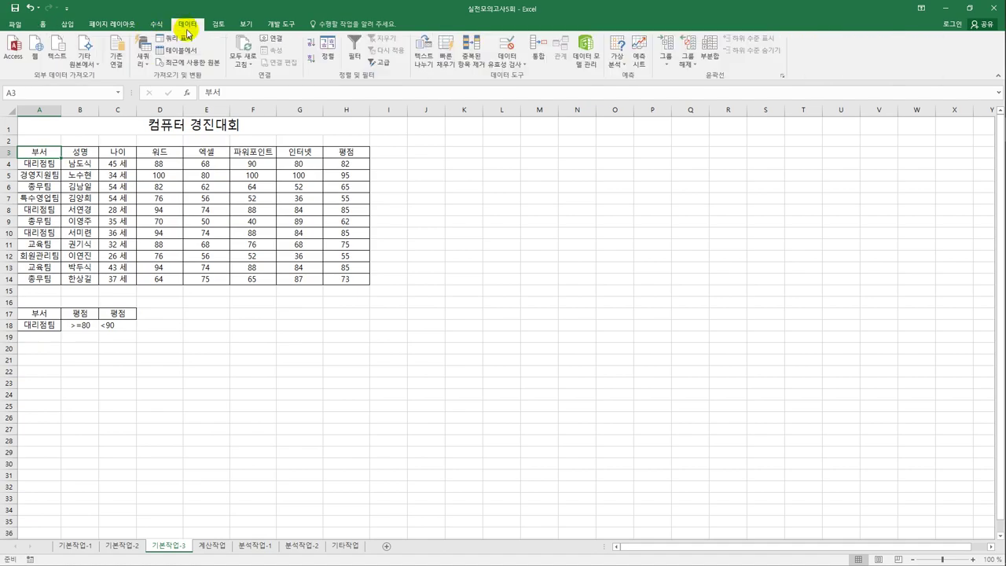
left_click(384, 66)
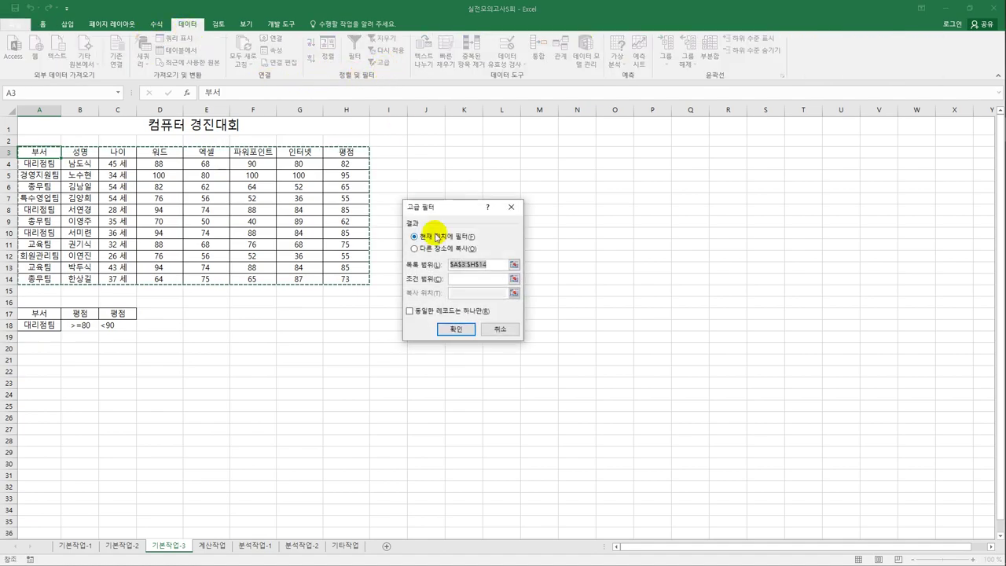
left_click(456, 279)
left_click_drag(39, 314, 122, 332)
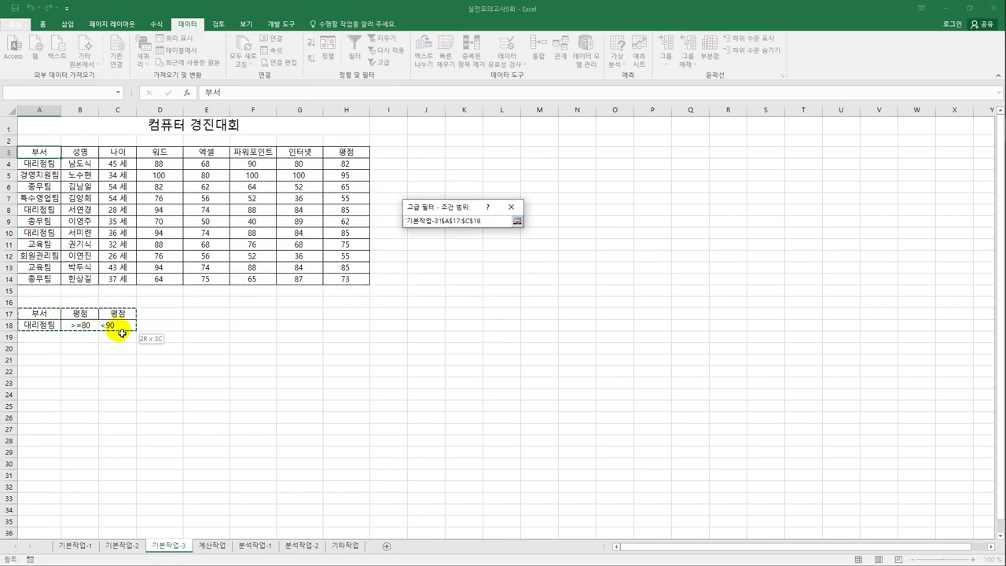
left_click_drag(122, 333, 122, 333)
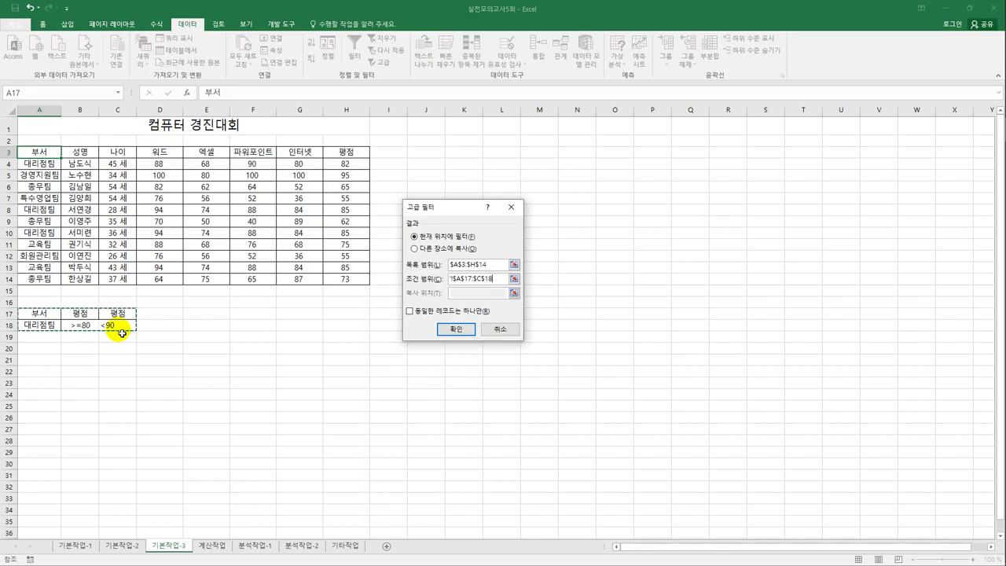
Set the filter to copy its results to another location starting at A21, and run it
left_click(422, 250)
left_click(471, 294)
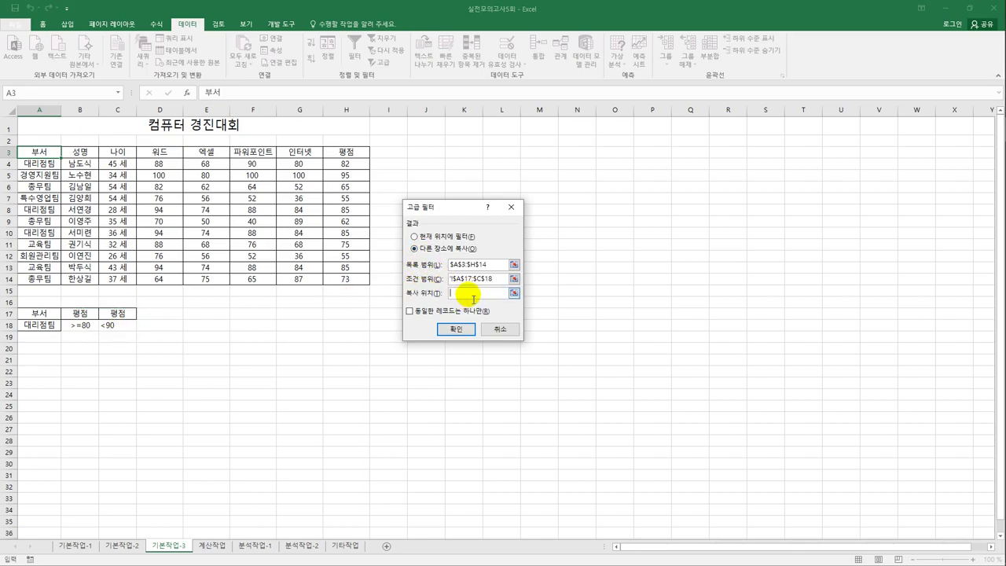
left_click(40, 361)
left_click(454, 329)
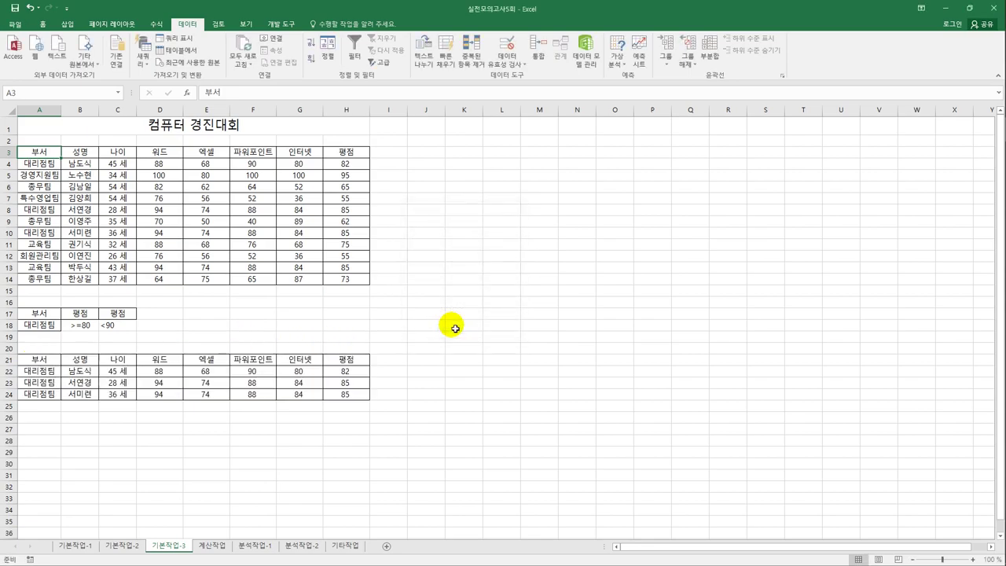
left_click_drag(38, 374, 334, 393)
left_click(445, 399)
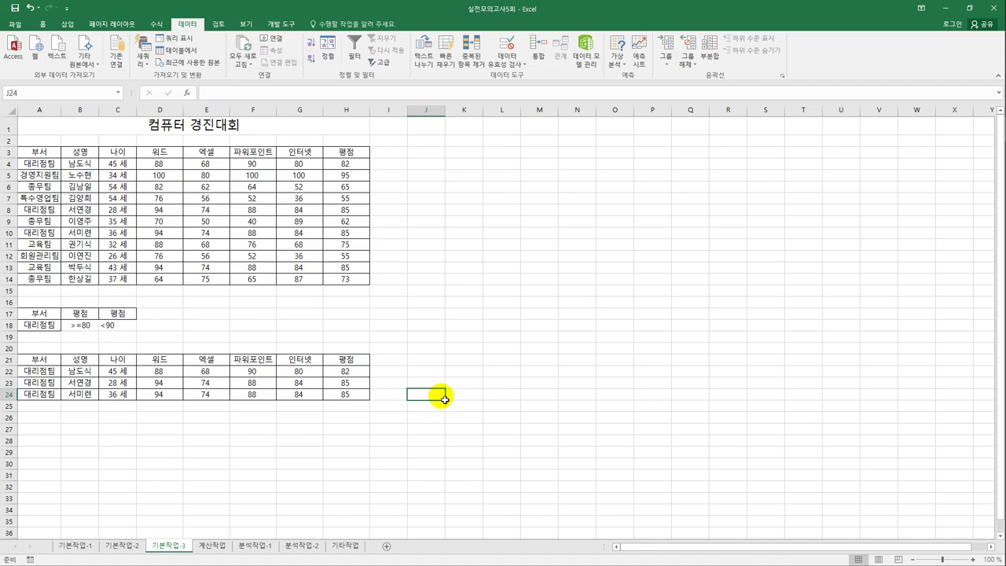
Open the 계산작업 sheet and select the 실적 values C3:C9 in 표1
left_click(212, 547)
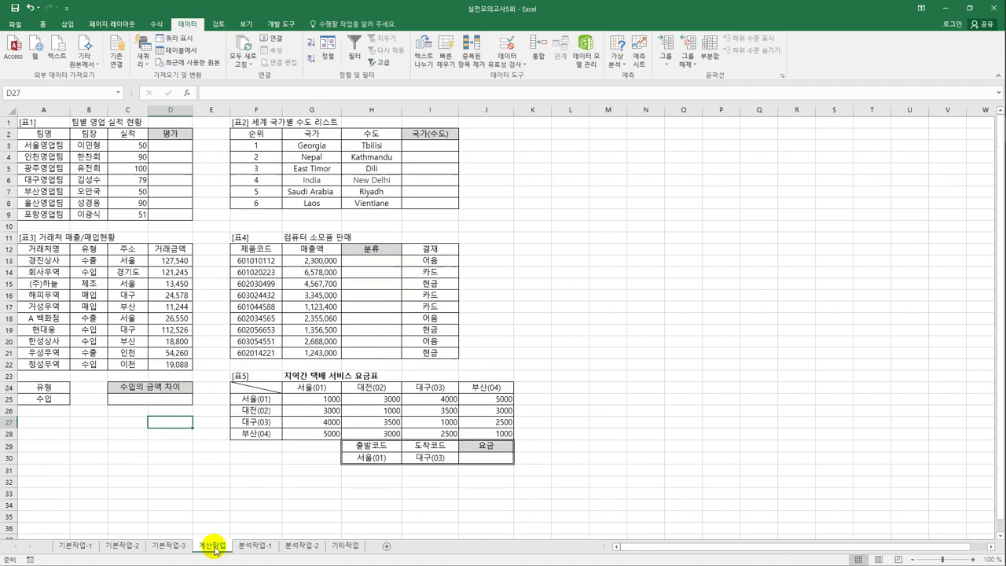
left_click(130, 134)
left_click_drag(136, 141, 137, 214)
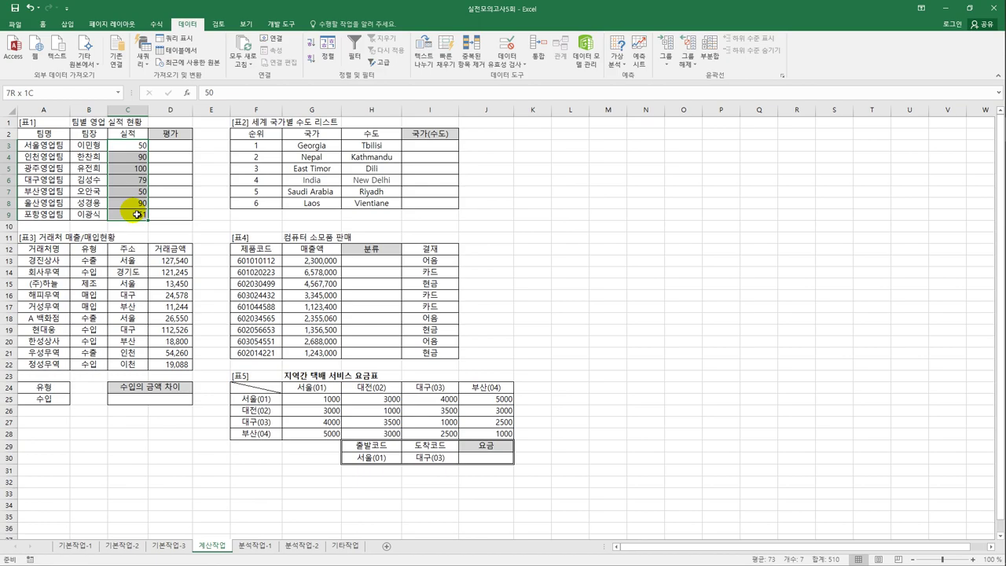
left_click_drag(137, 213, 137, 214)
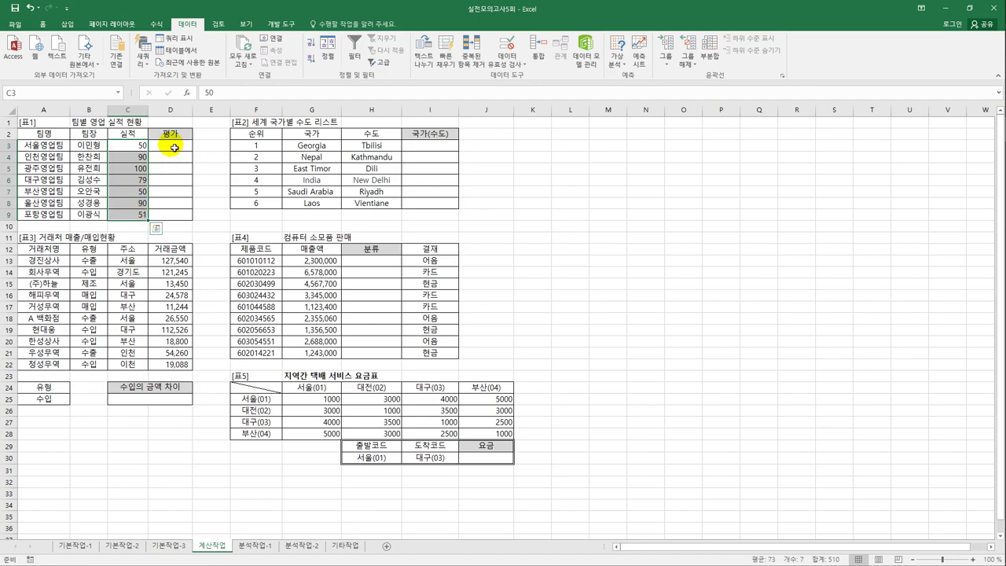
Enter =AVERAGE($C$3:$C$9) in D3 of the 평가 column and fill it down to D9
left_click(174, 147)
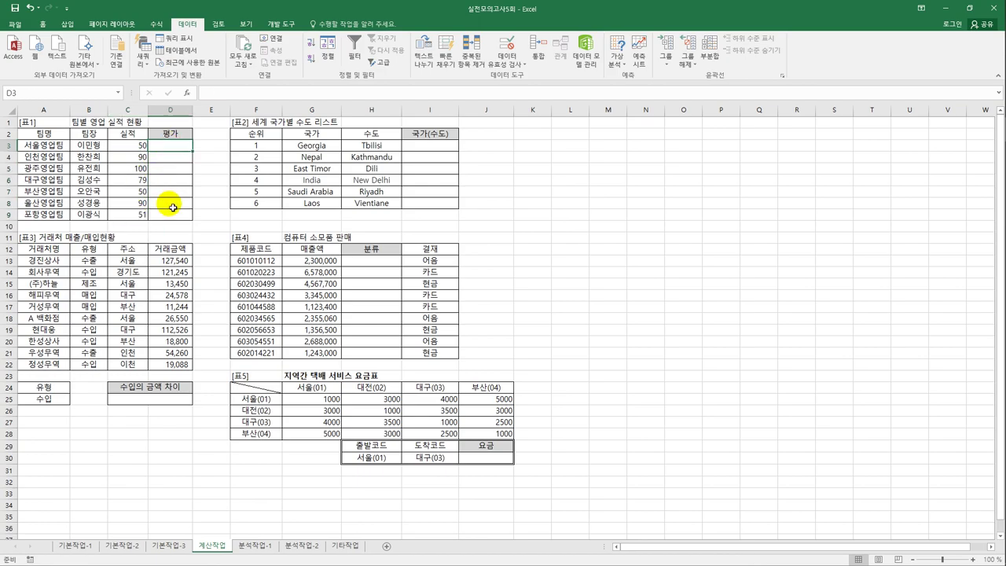
type("=")
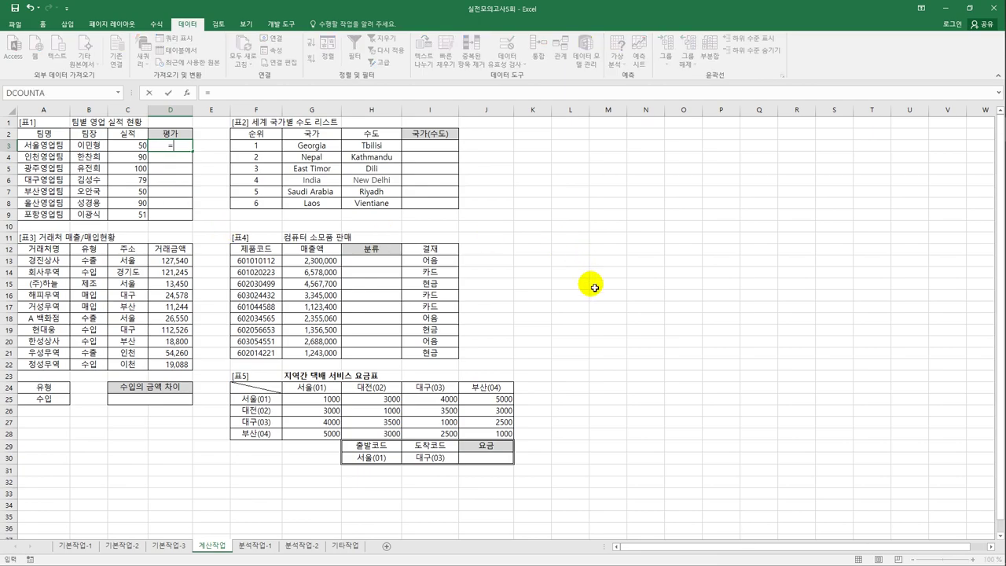
type("av")
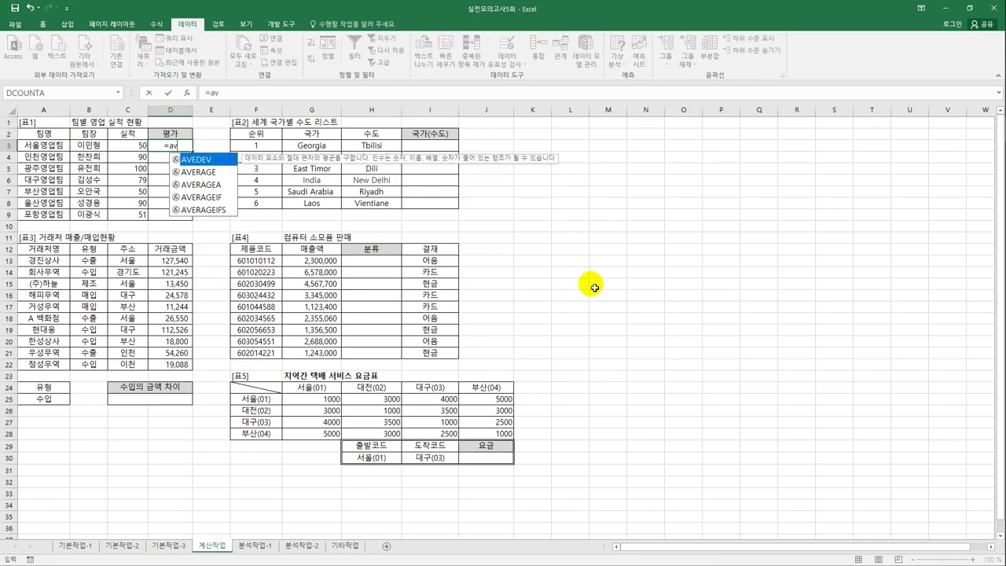
double_click(215, 178)
left_click_drag(142, 145, 136, 214)
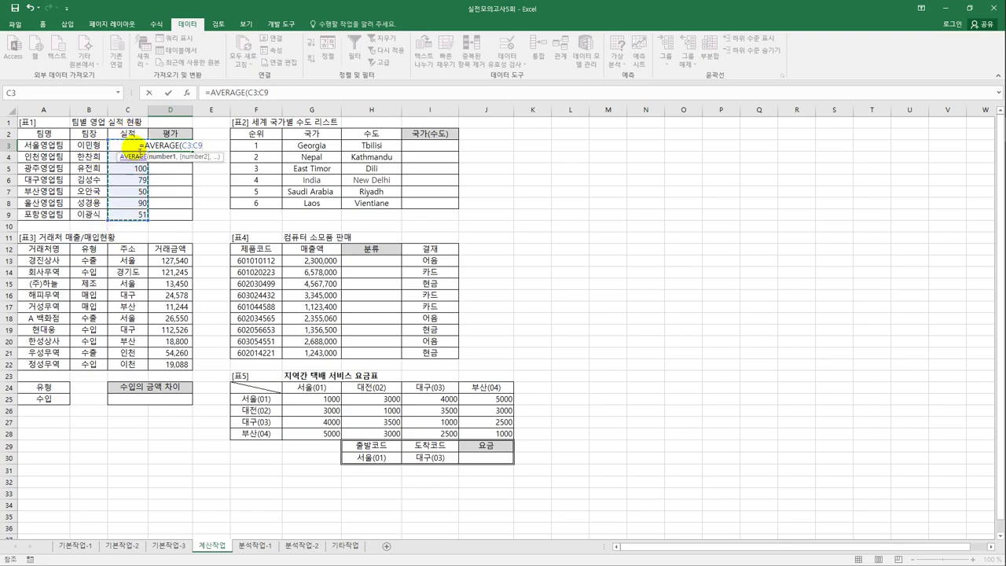
key("F4")
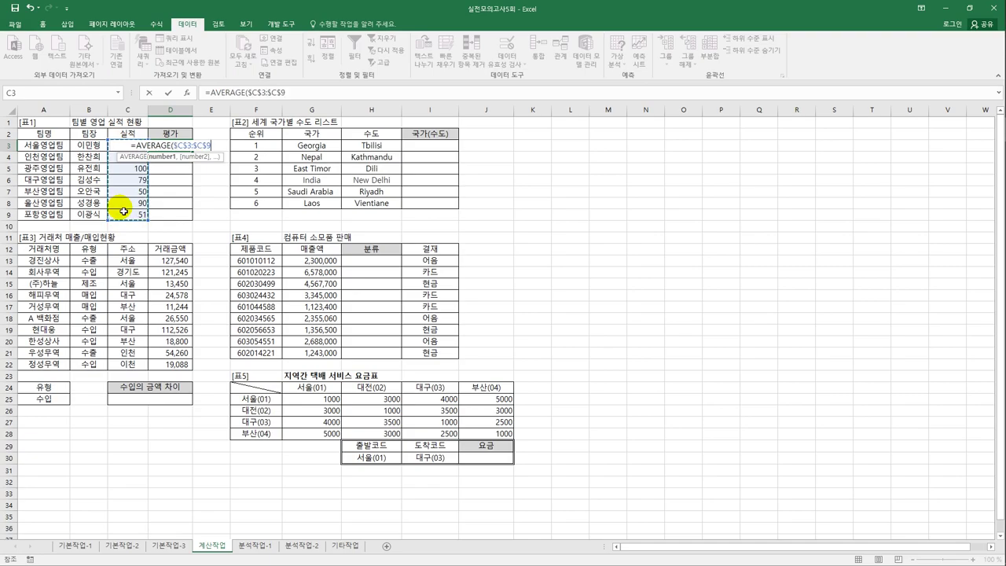
key("Return")
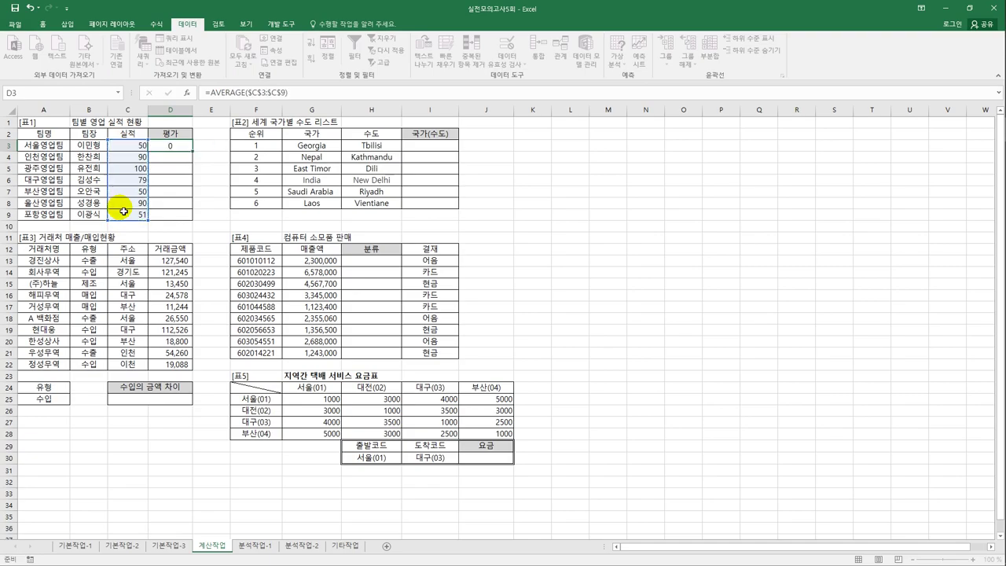
left_click(161, 145)
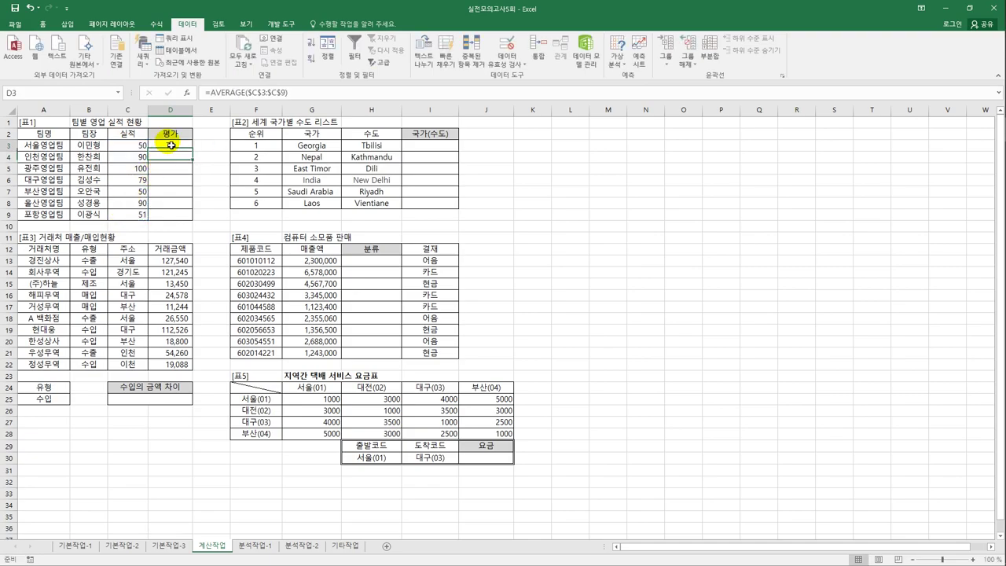
left_click_drag(194, 154, 198, 221)
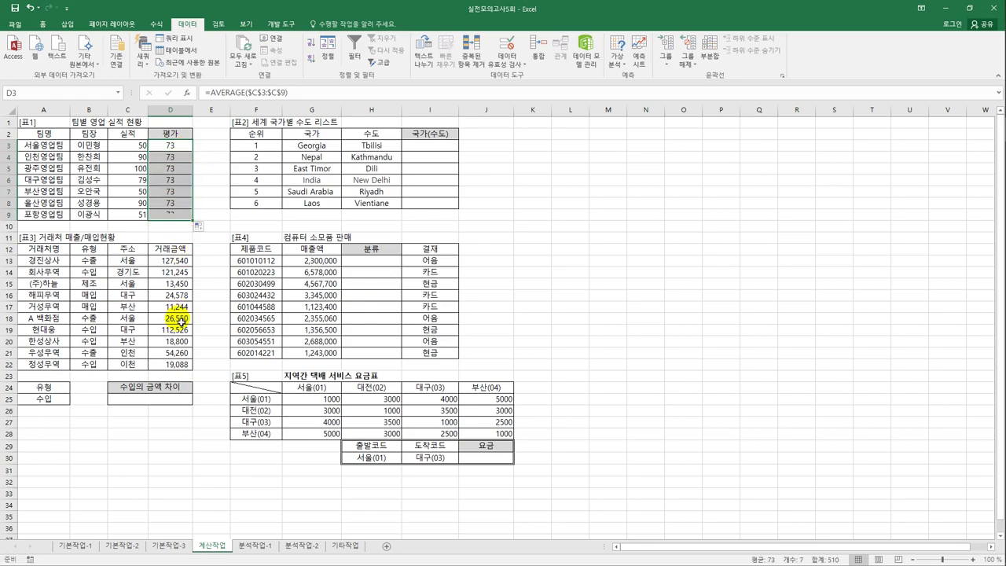
Wrap the average in D3 in an IF function with the test C3>=AVERAGE($C$3:$C$9)
left_click(170, 147)
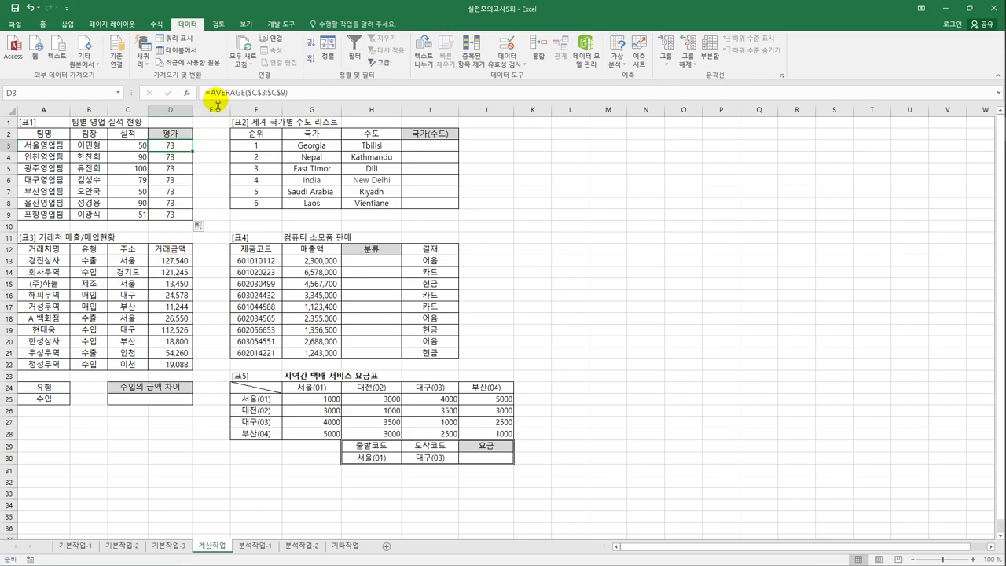
left_click(209, 93)
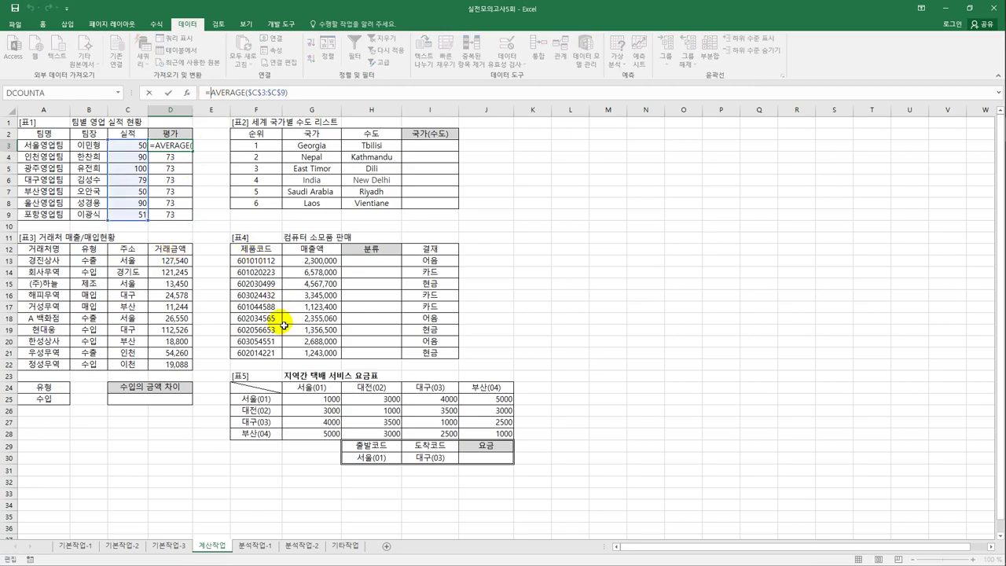
type("if(")
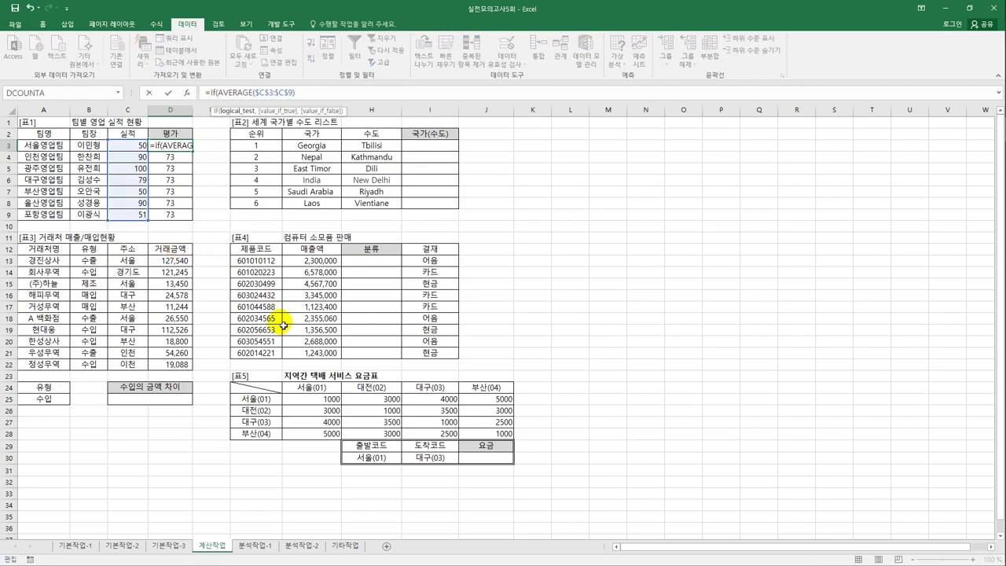
left_click(129, 146)
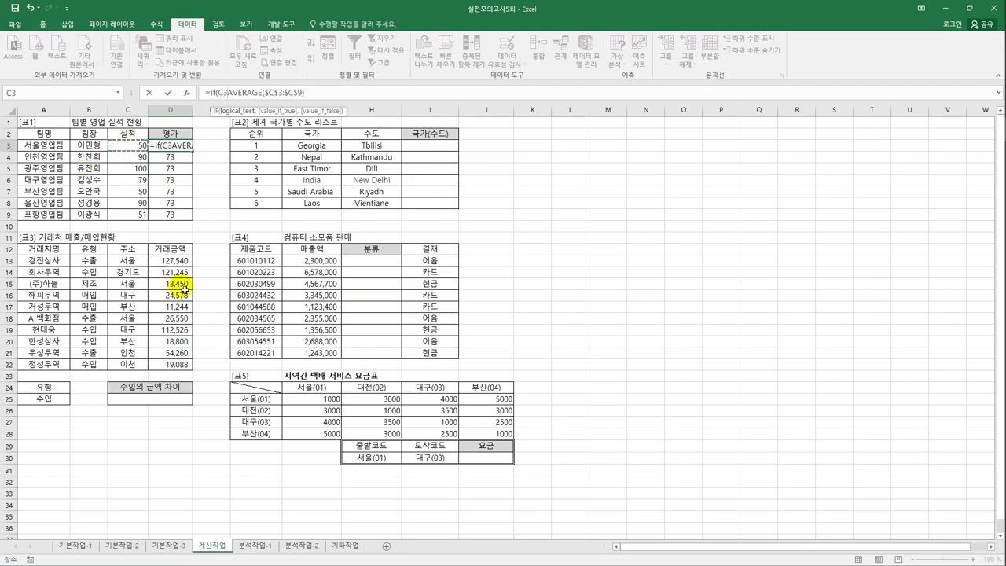
type(">=")
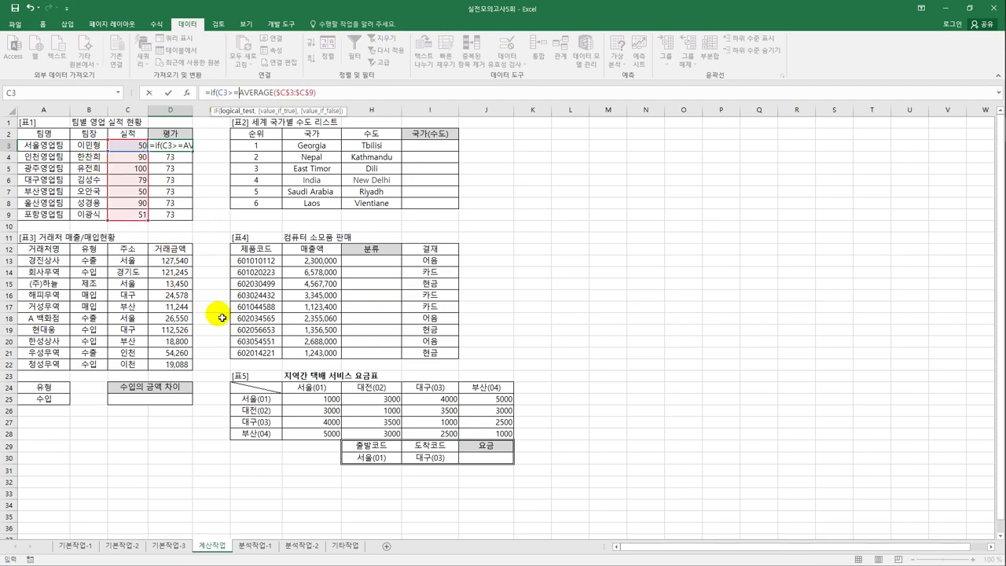
left_click(318, 92)
type(",")
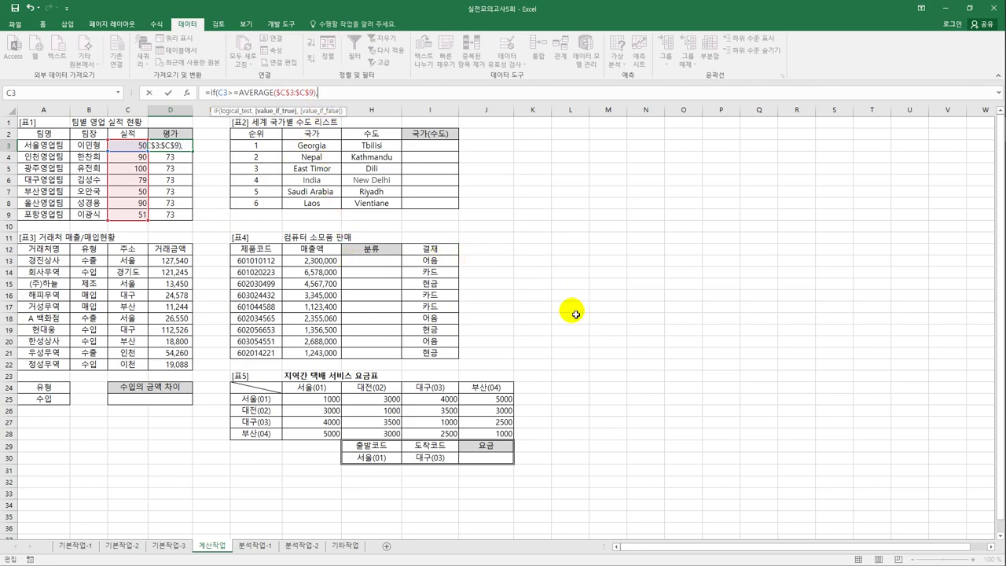
Complete D3's IF formula with the results "실적우수" and "부진", and fill it down to D9
type("\"실적우수\",")
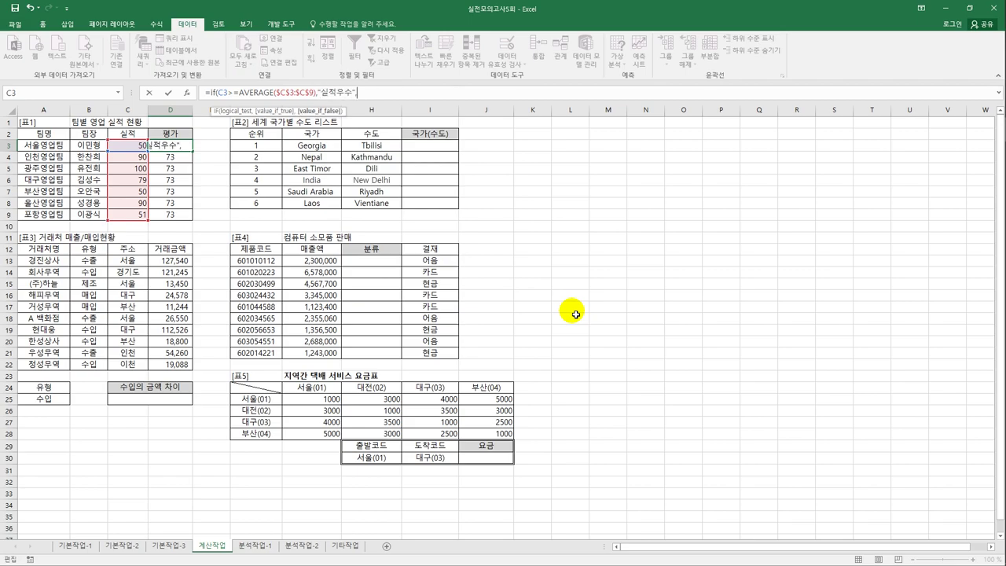
type("\"부진")
type(")")
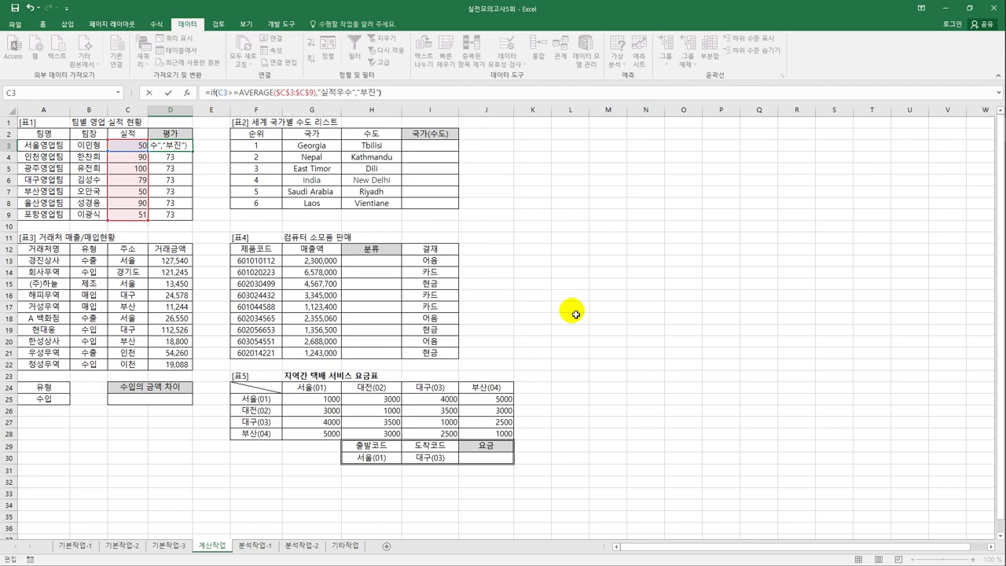
key("Return")
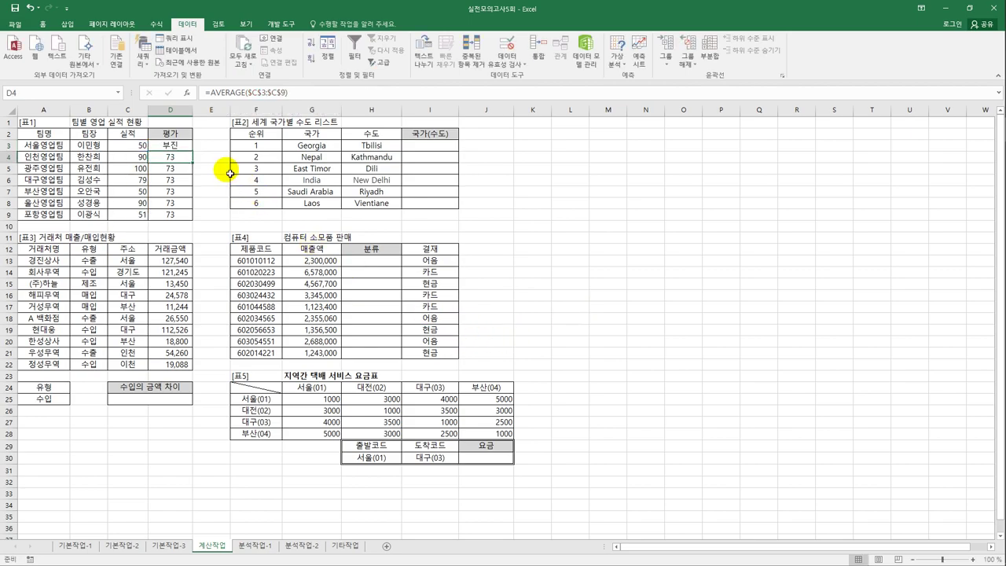
left_click(187, 151)
left_click_drag(188, 152, 193, 221)
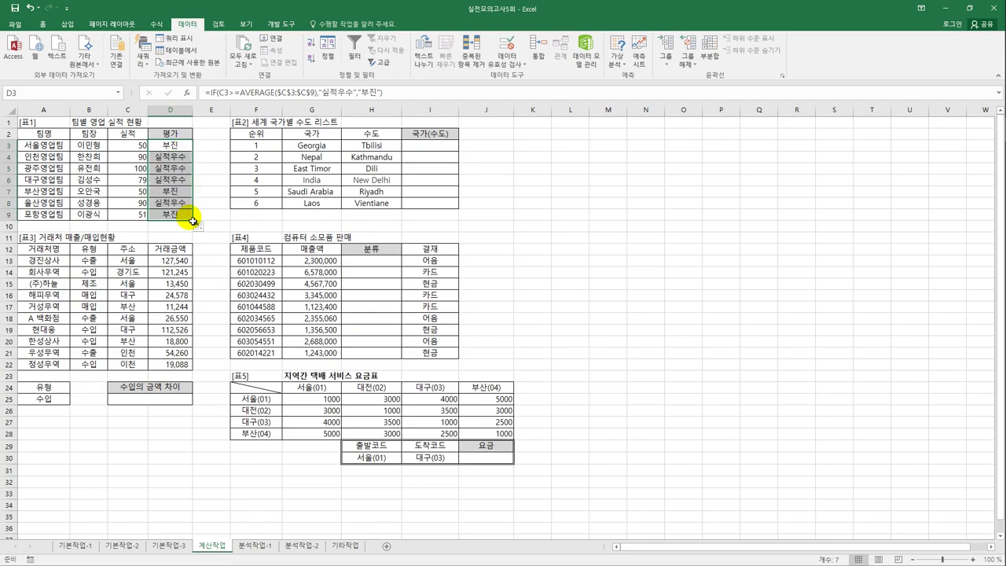
Enter =UPPER(G3) in I3 of the 국가(수도) column and fill it down to I8
left_click(435, 147)
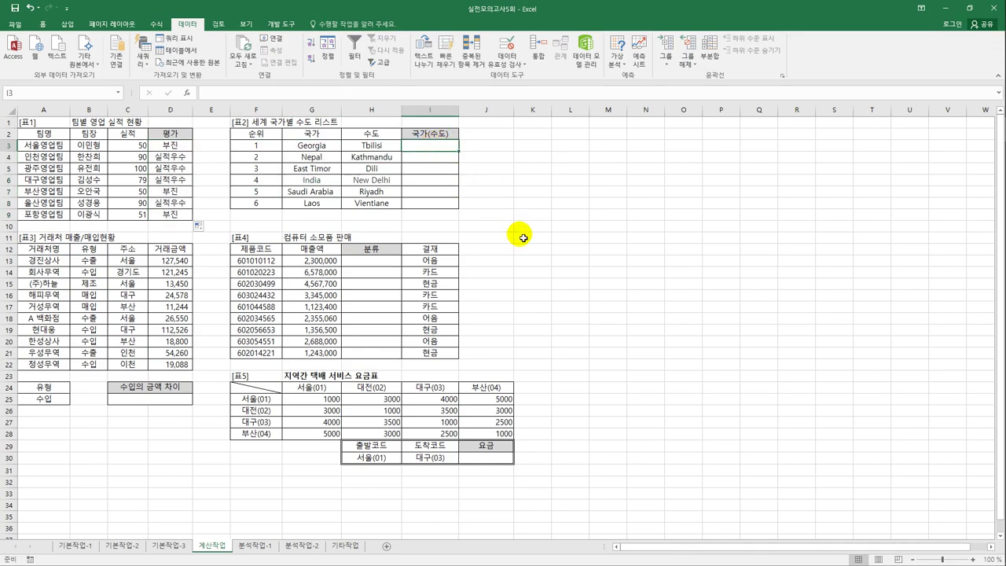
type("=")
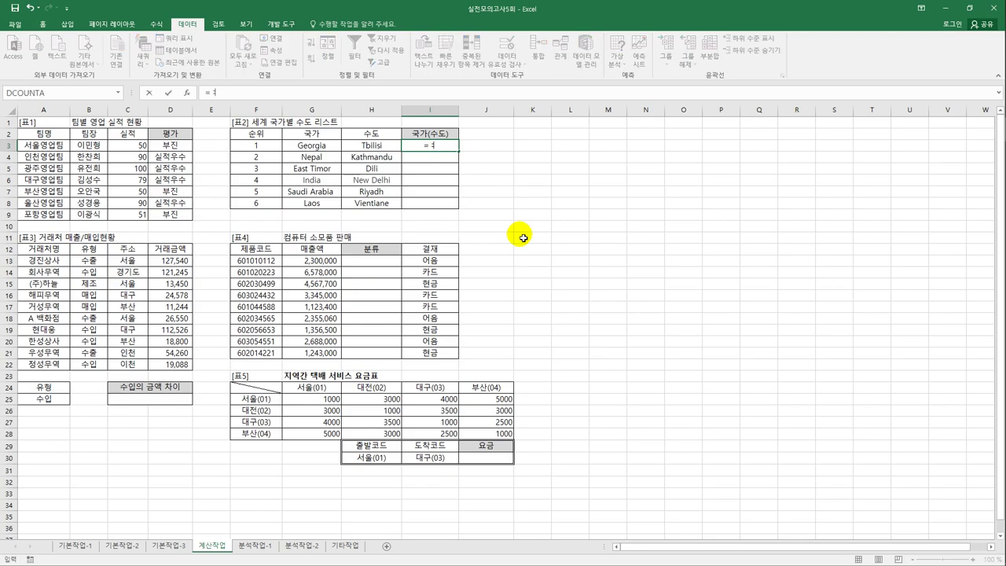
type("u")
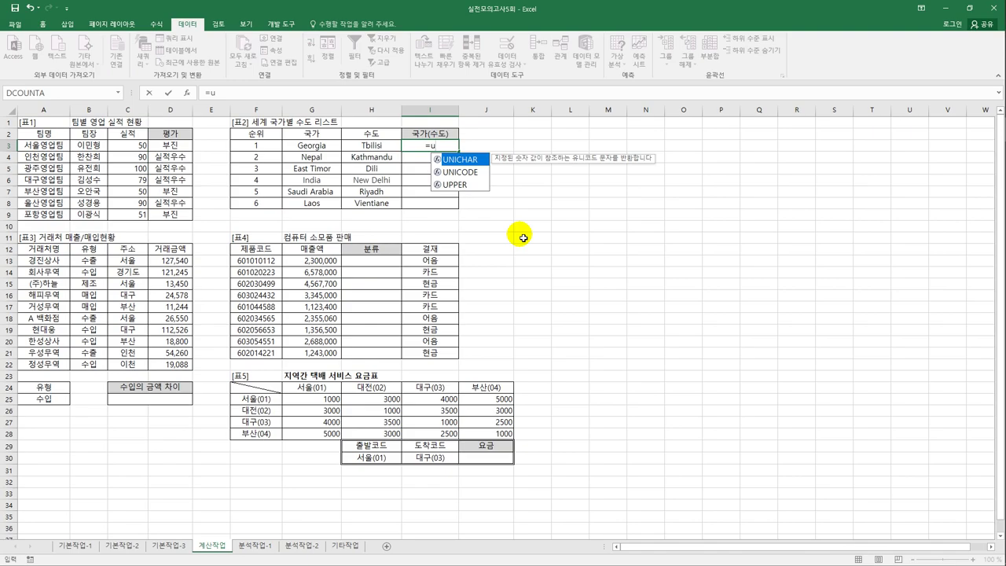
double_click(457, 189)
left_click(325, 148)
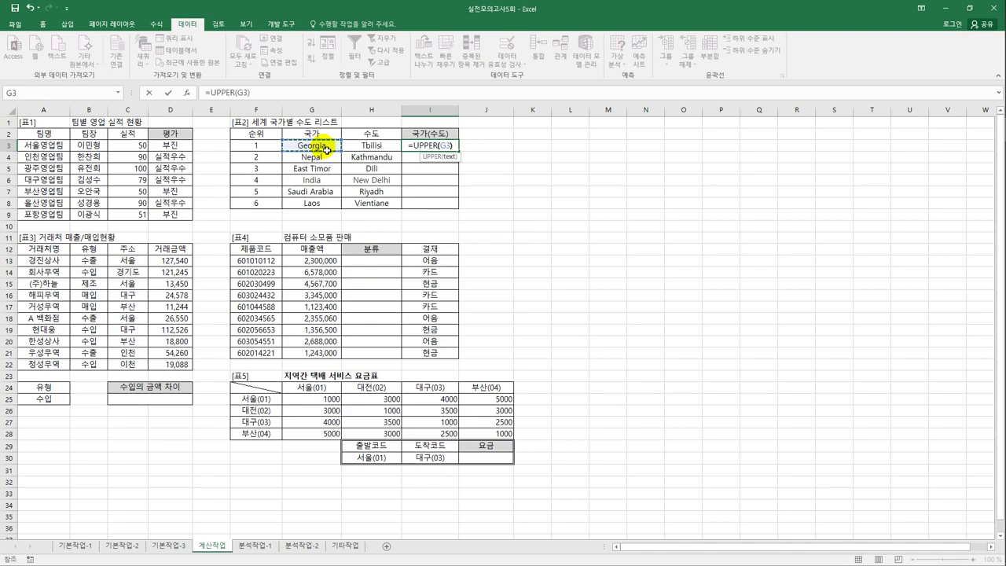
key("Return")
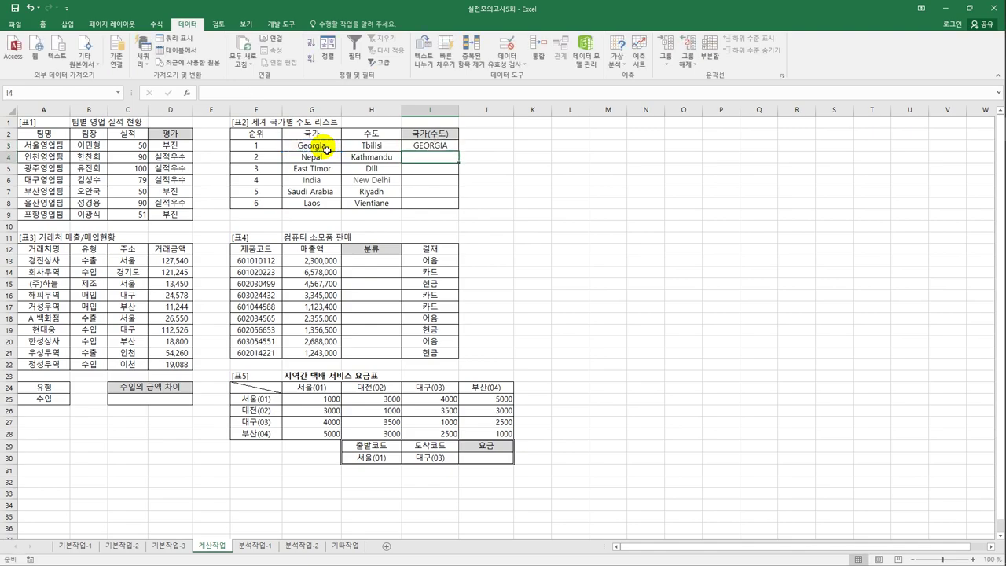
left_click(444, 146)
left_click_drag(463, 157, 457, 209)
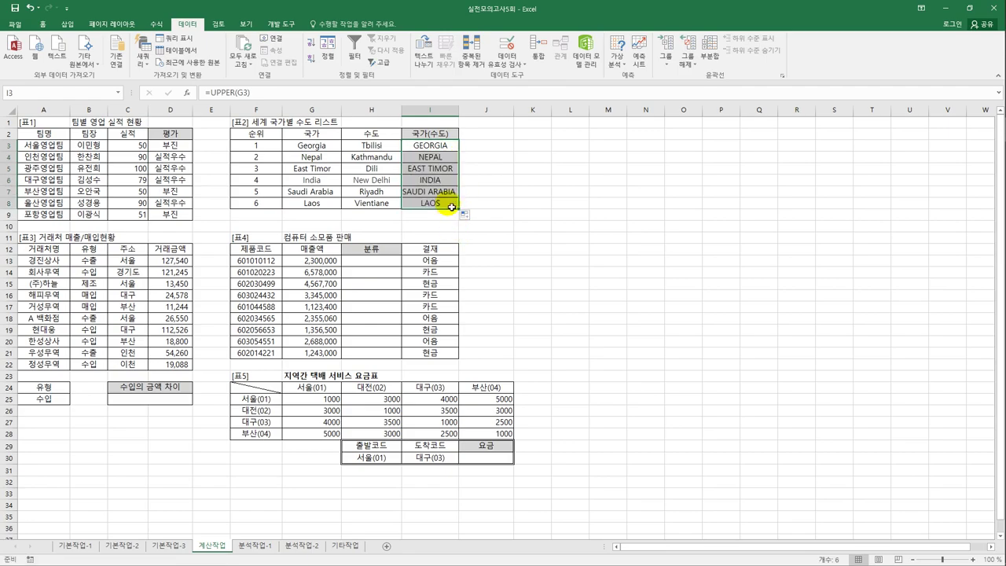
Extend the formula in I3 to =UPPER(G3)&"("&PROPER(H3) and widen column I slightly
left_click(442, 148)
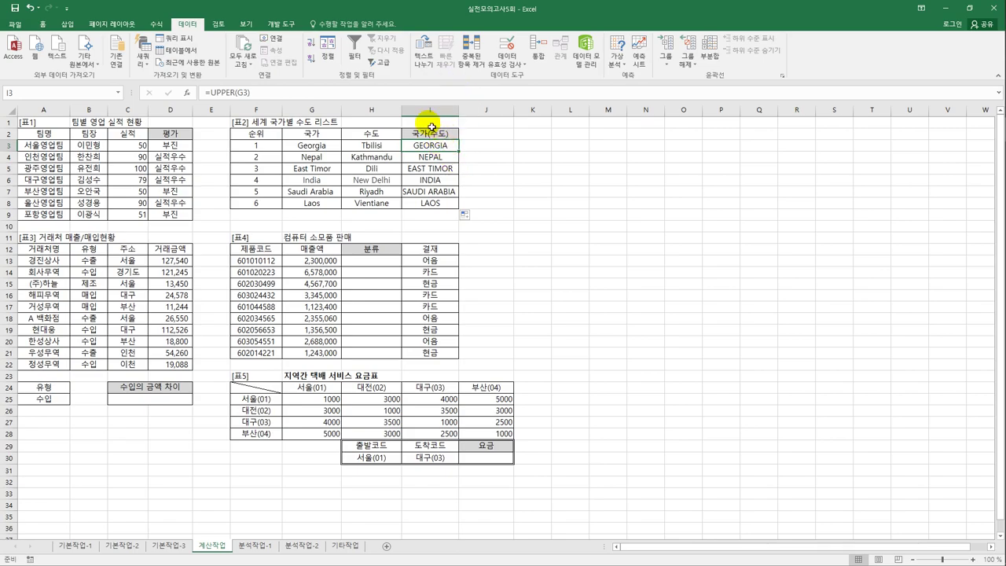
left_click(292, 94)
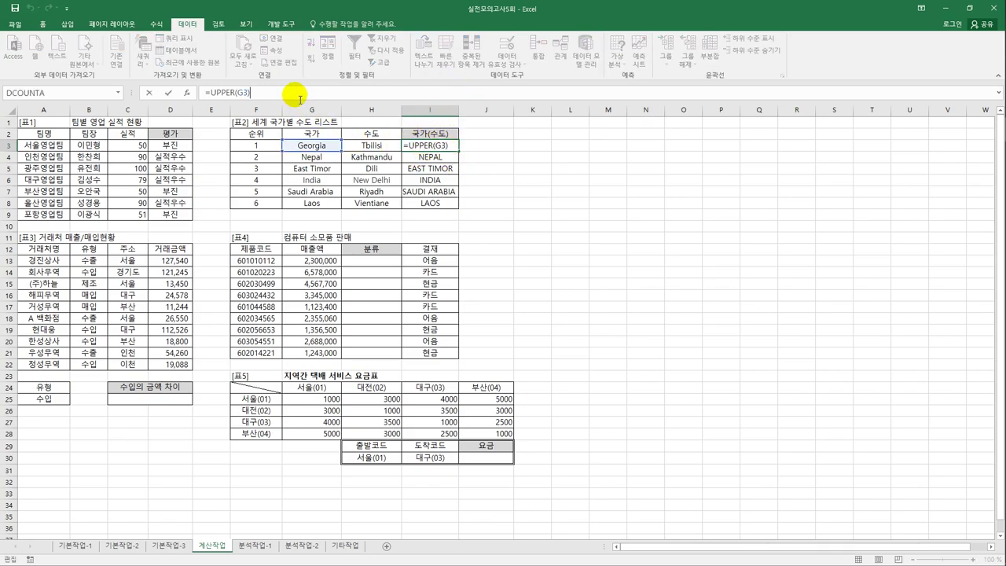
type("&\"(")
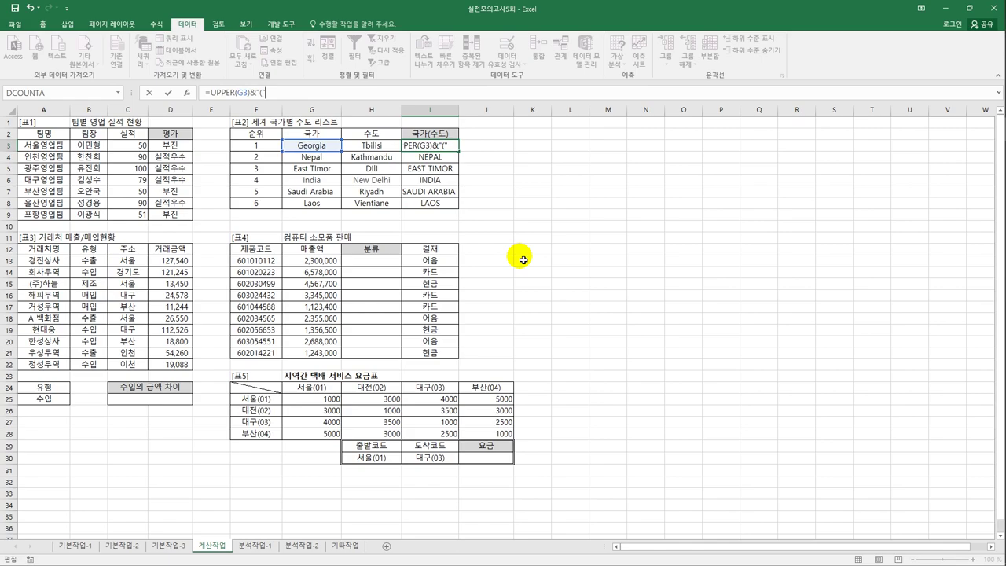
type("\"&pr")
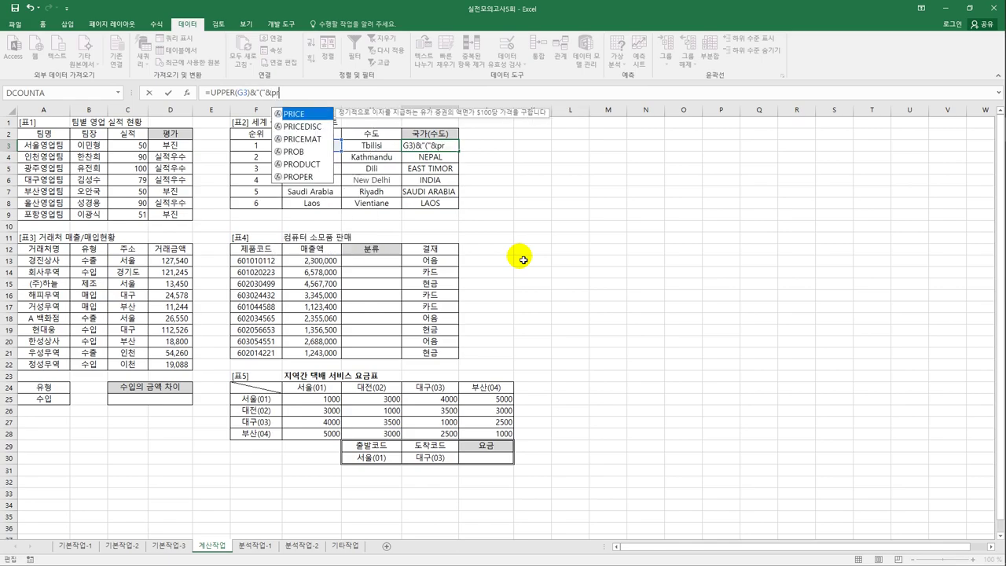
left_click(305, 177)
double_click(305, 177)
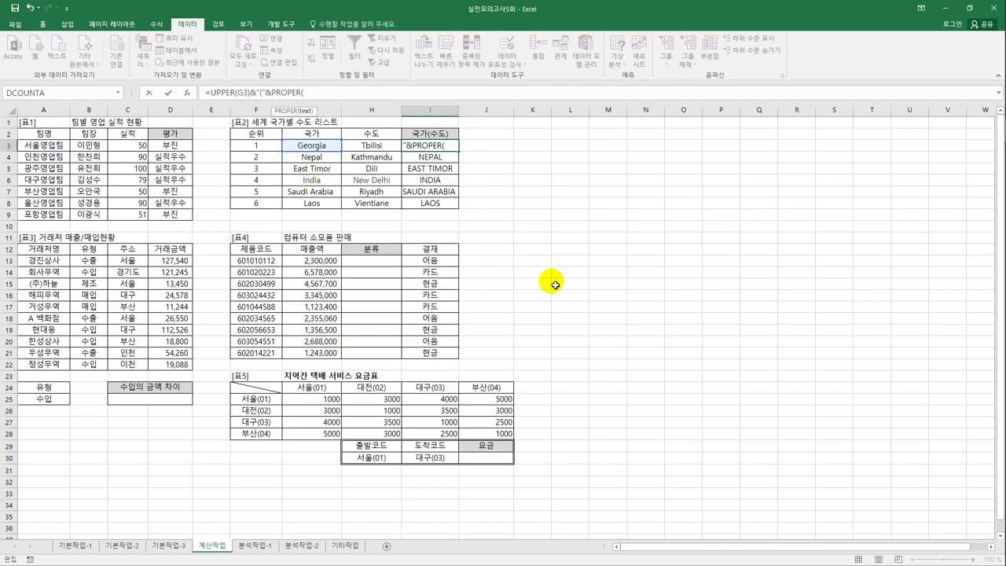
left_click(367, 145)
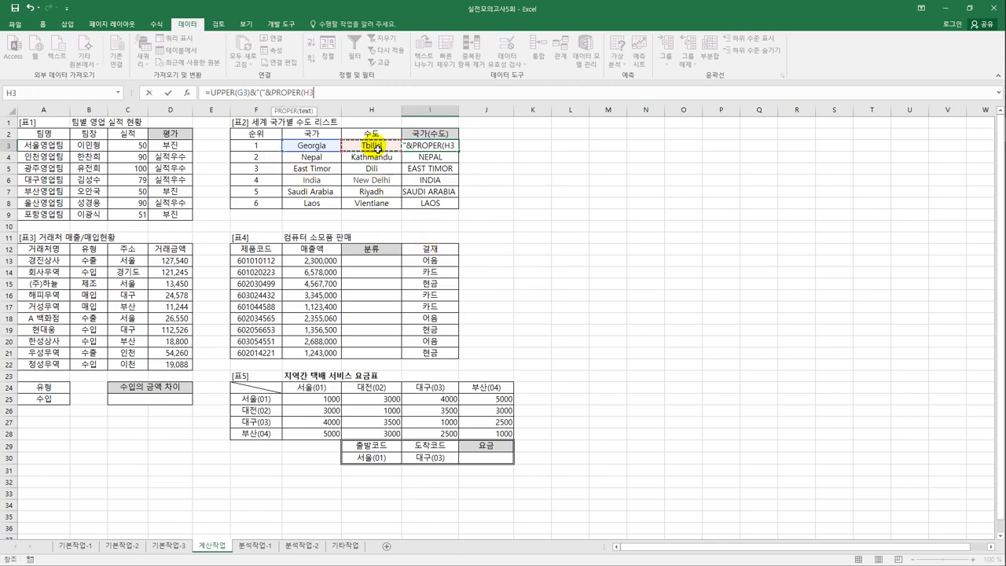
key("ctrl+Return")
key("Return")
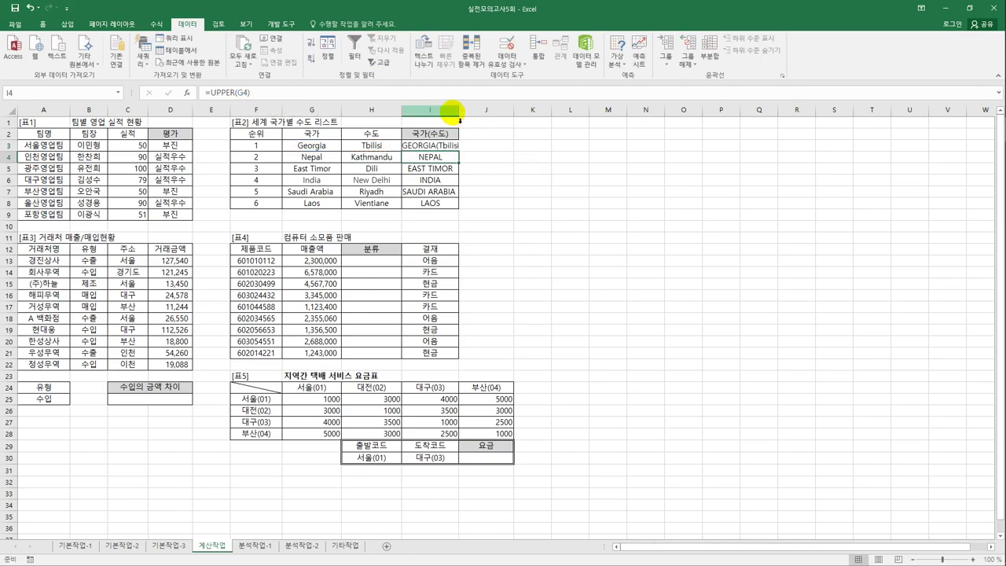
left_click_drag(464, 114, 473, 114)
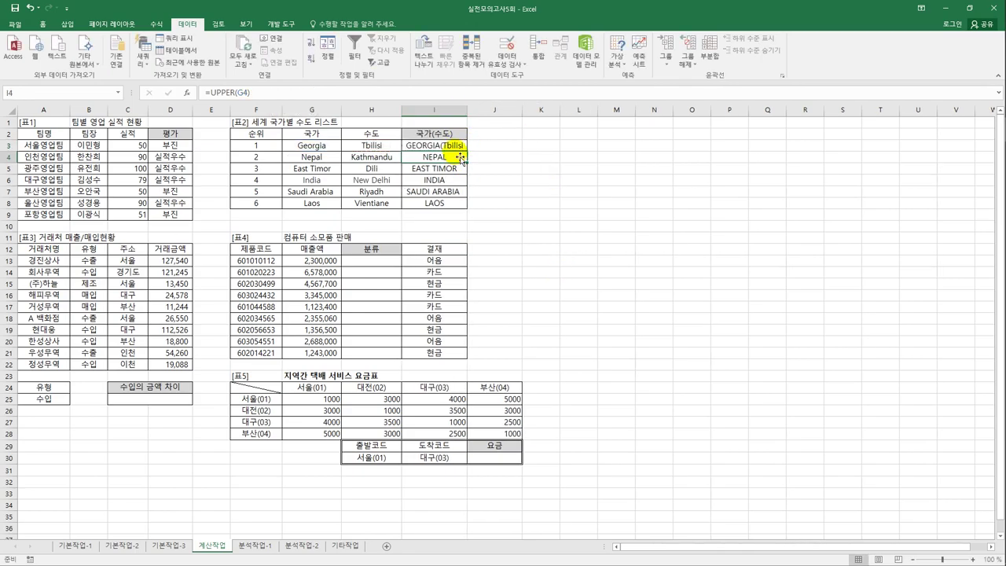
Fill I3's formula down to I8 and append &")" to the formula in I3
left_click(458, 149)
left_click_drag(466, 152, 469, 213)
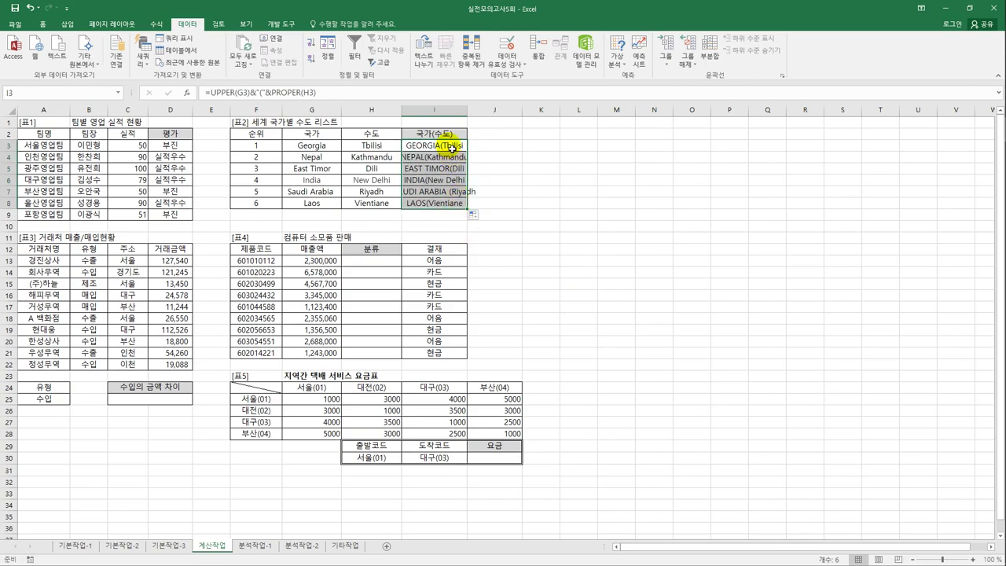
left_click(448, 146)
left_click(345, 94)
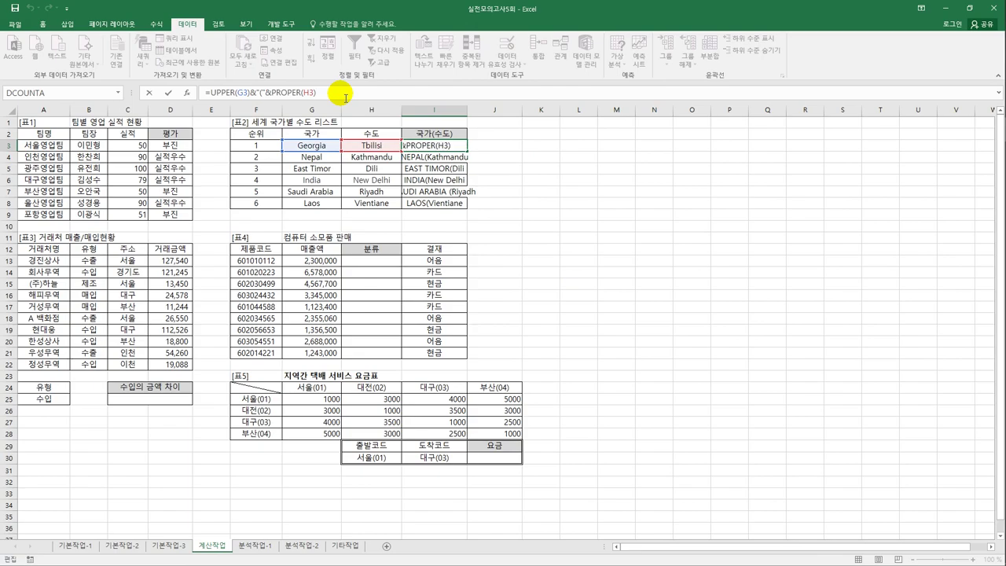
type("&\")\"")
key("Return")
Copy the completed I3 formula down to I8 and fit column I's width to its contents
left_click(454, 147)
left_click_drag(466, 151, 465, 206)
double_click(467, 110)
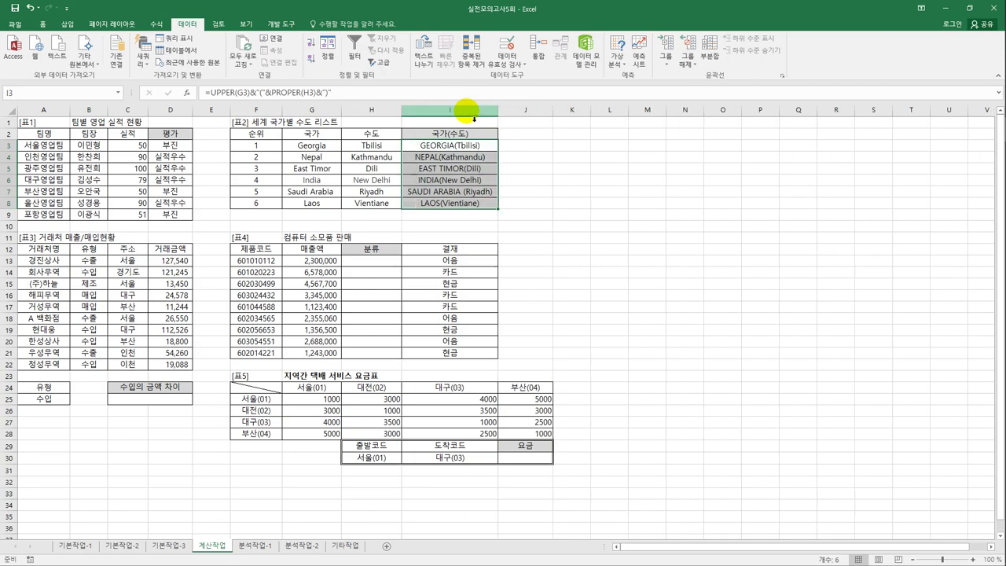
left_click(476, 148)
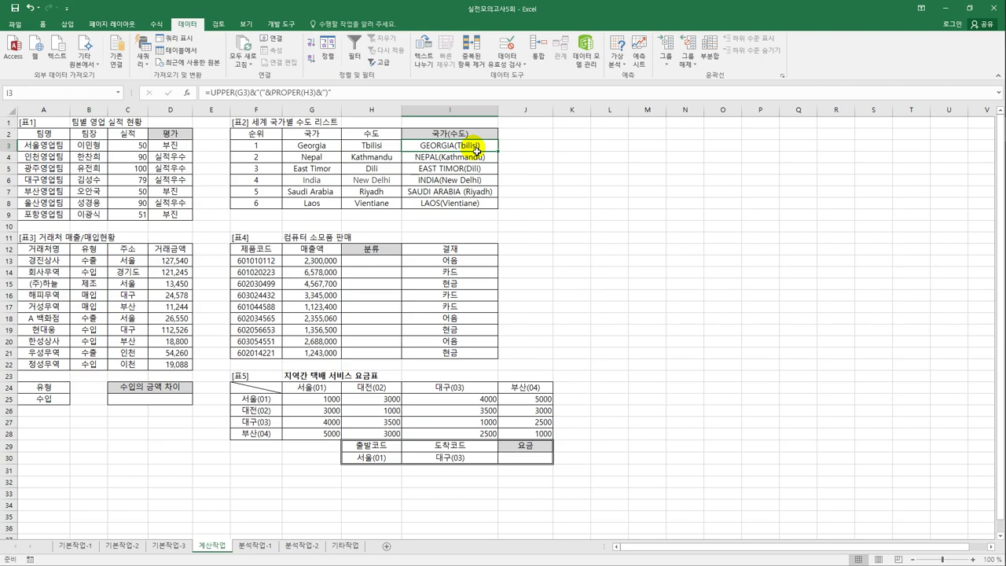
Insert the DMAX function from the 데이터베이스 category into C25 under 수입의 금액 차이
left_click(175, 402)
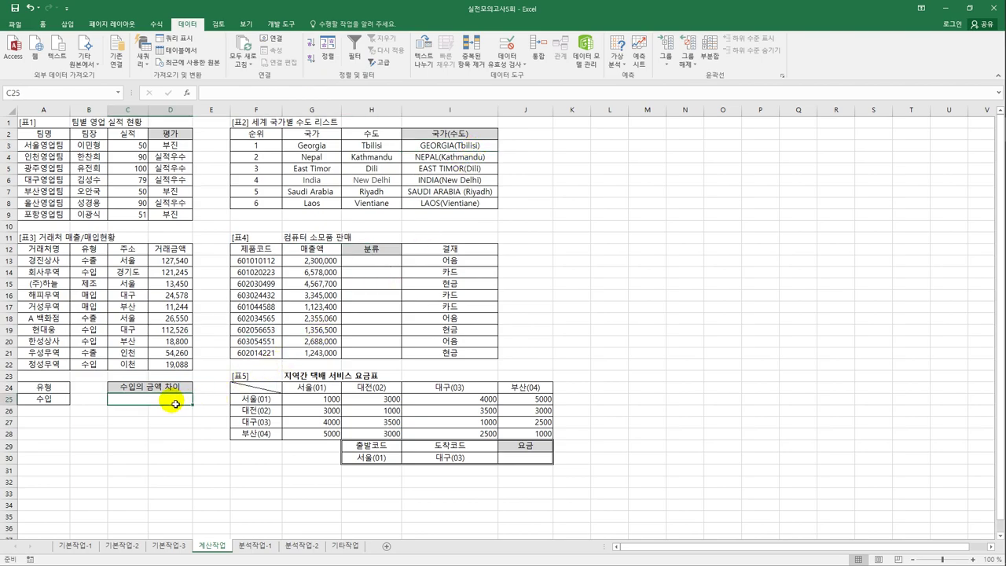
left_click(45, 400)
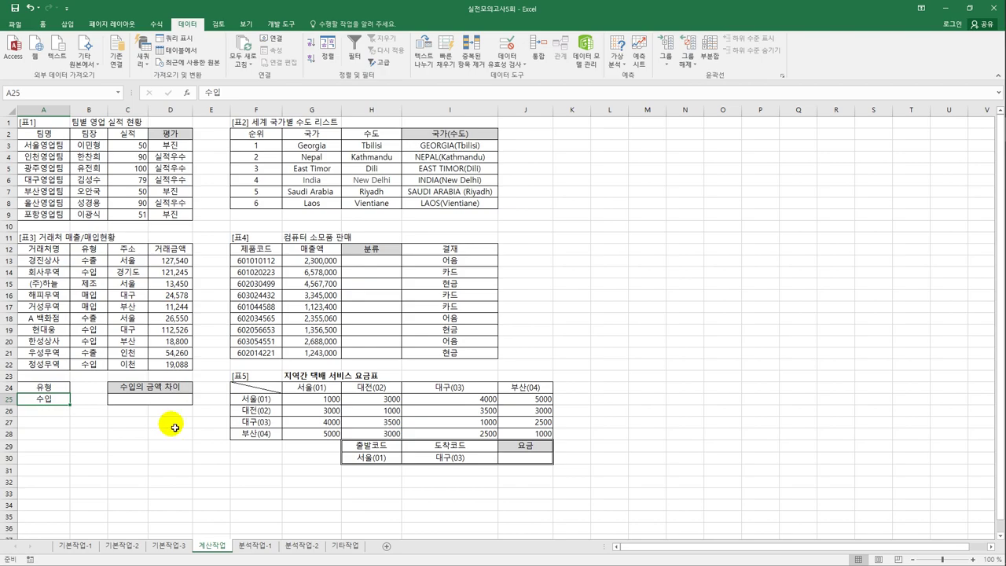
left_click(170, 398)
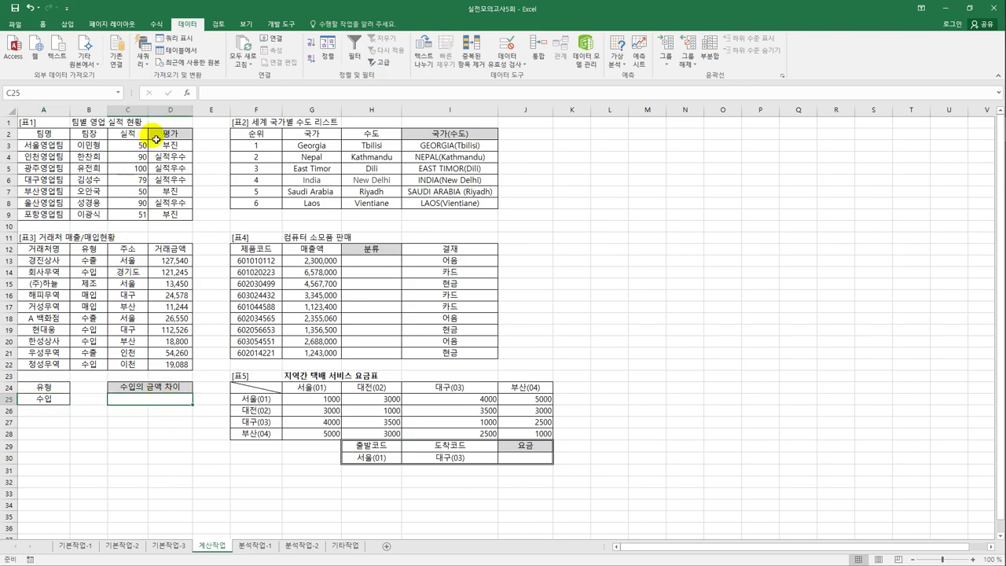
left_click(186, 93)
left_click(408, 220)
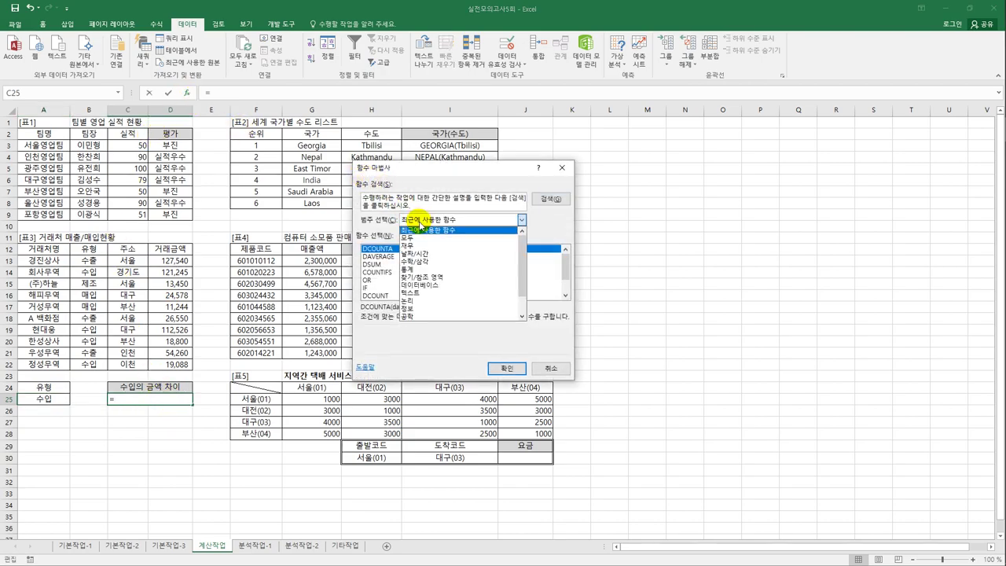
left_click(428, 292)
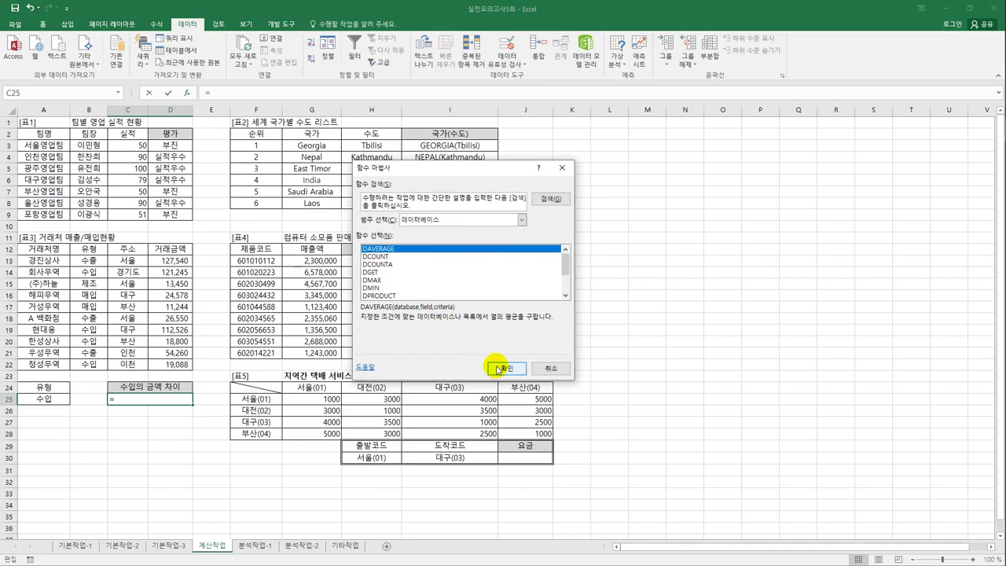
left_click(439, 279)
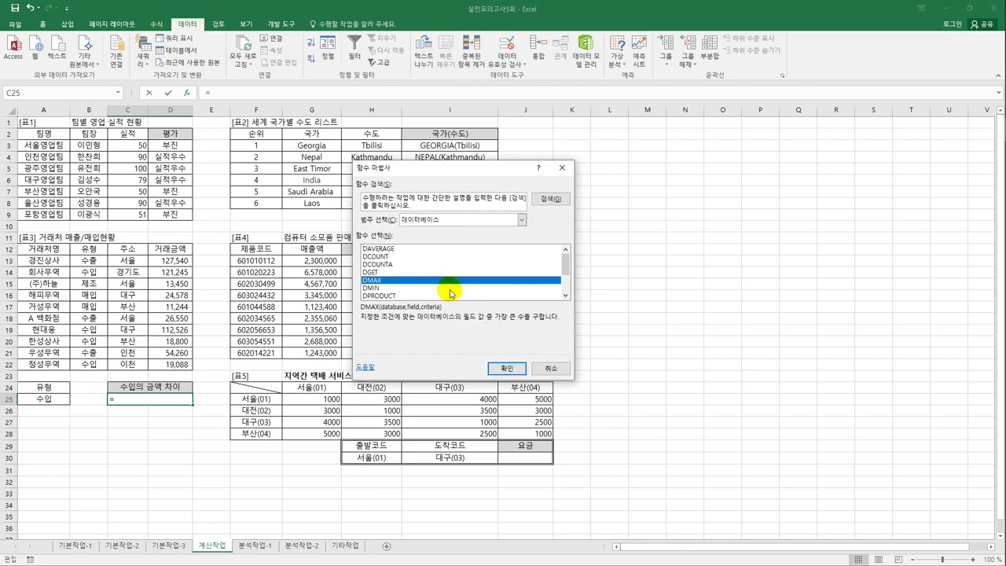
left_click(512, 369)
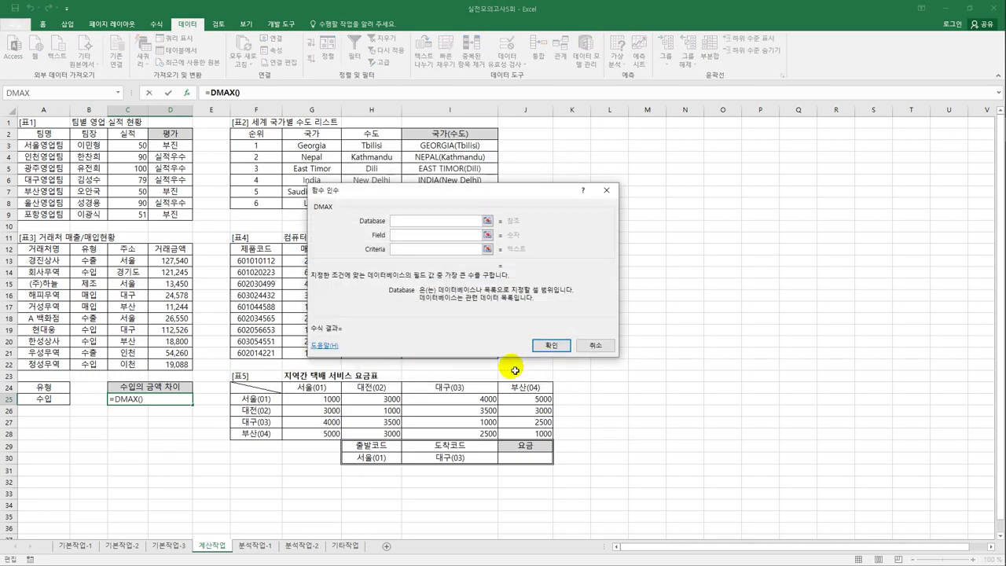
Set C25's DMAX arguments to database A12:D22, field D12 and criteria A24:A25, and enter the formula
left_click_drag(43, 251, 172, 365)
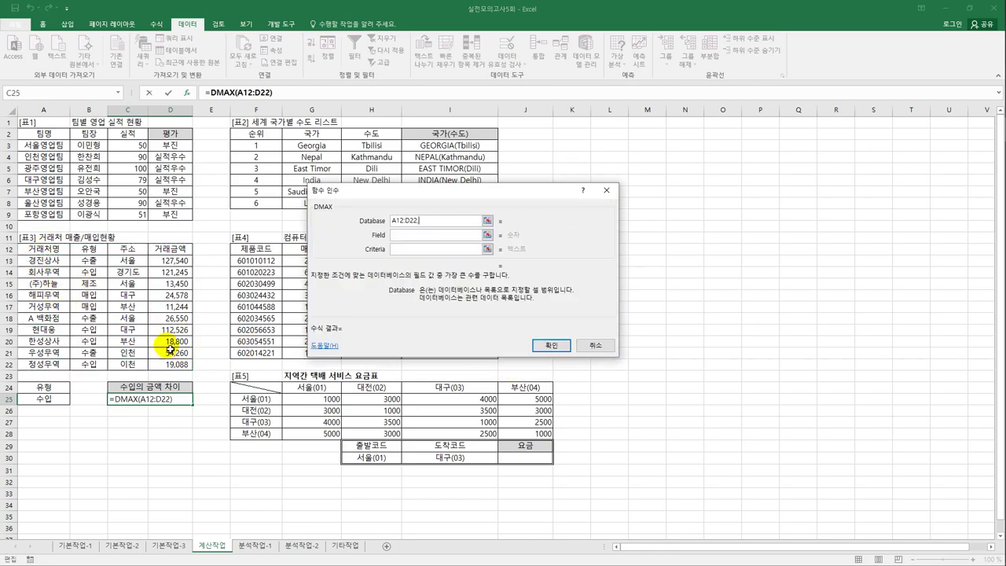
left_click(177, 249, "ctrl")
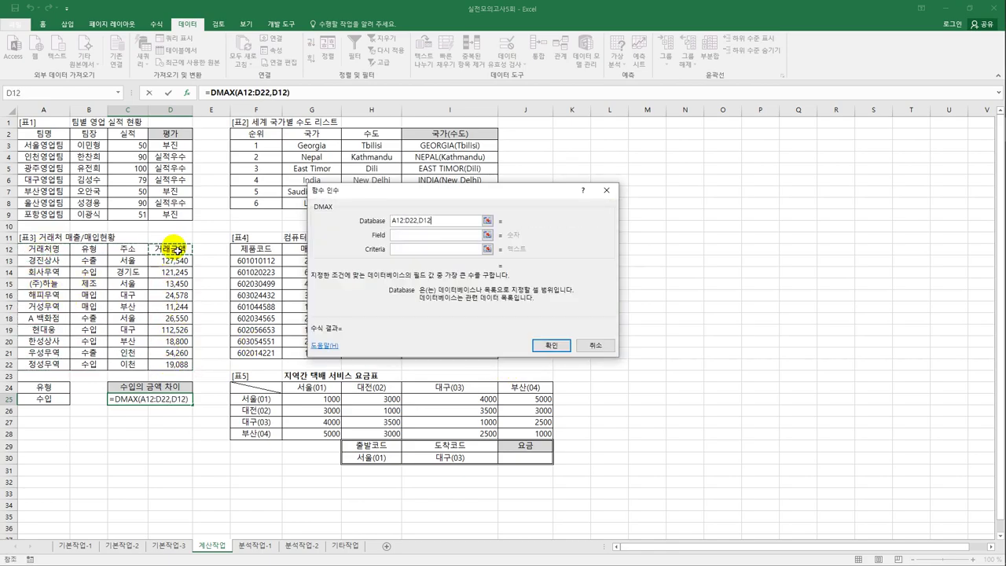
double_click(422, 222)
key("ctrl+x")
key("BackSpace")
left_click(425, 235)
key("ctrl+v")
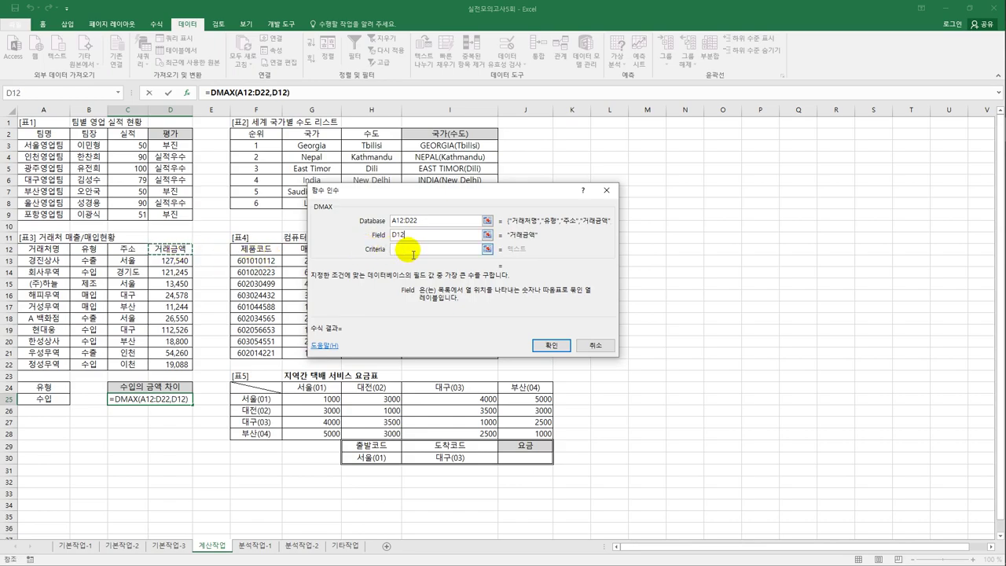
left_click(410, 250)
left_click_drag(47, 387, 64, 400)
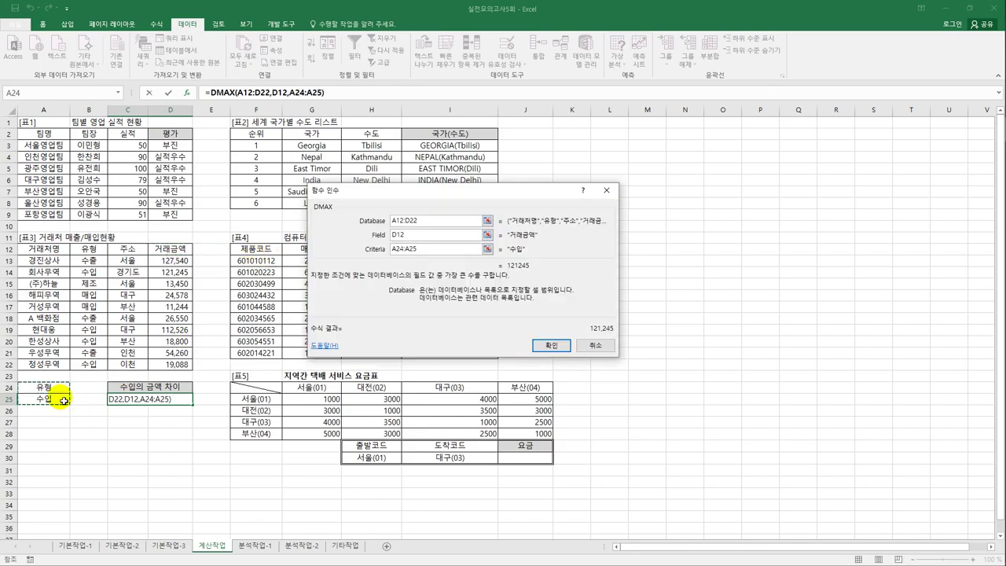
left_click(552, 346)
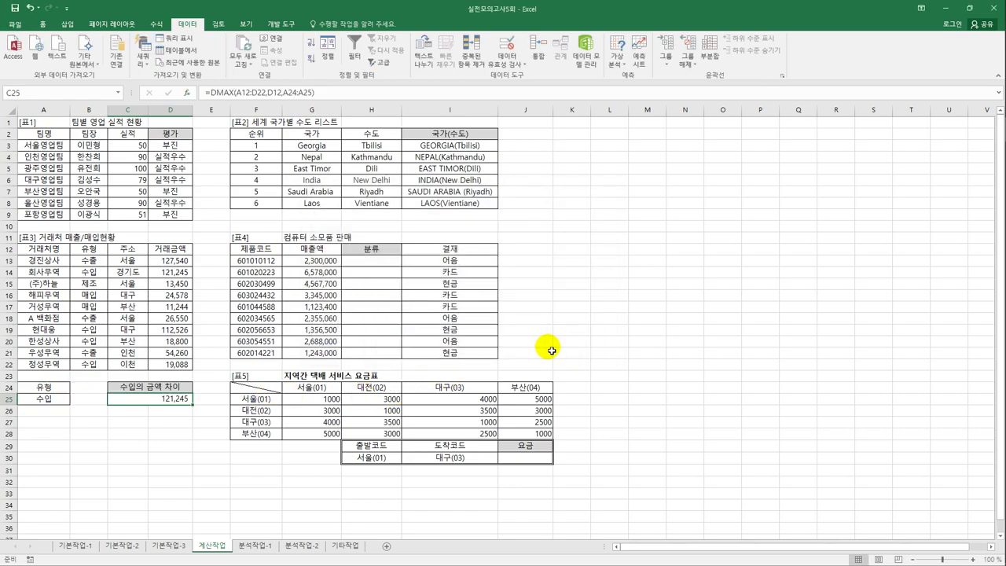
Append a minus sign and a copy of the DMAX(A12:D22,D12,A24:A25) expression to C25's formula
left_click(262, 95)
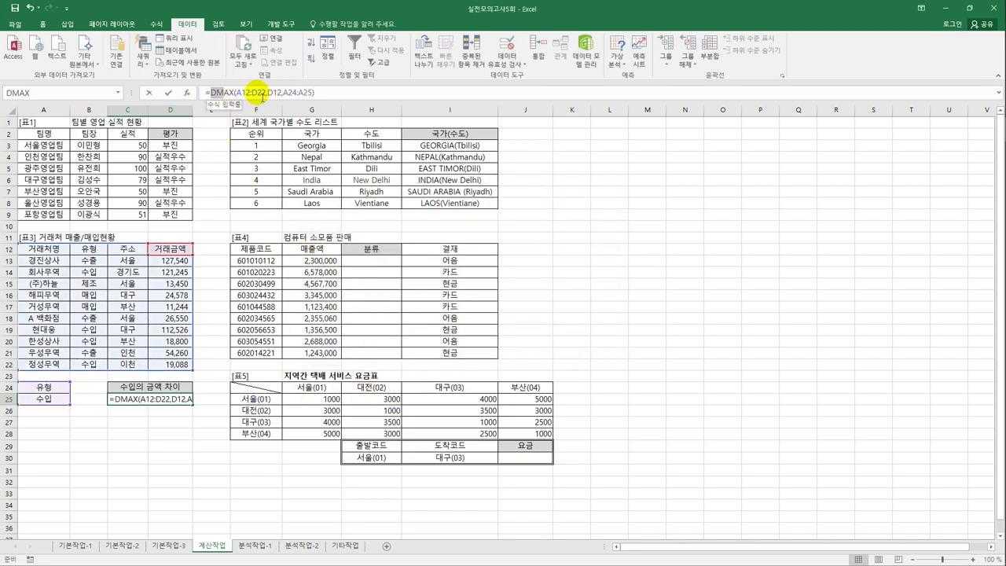
left_click_drag(261, 94, 316, 92)
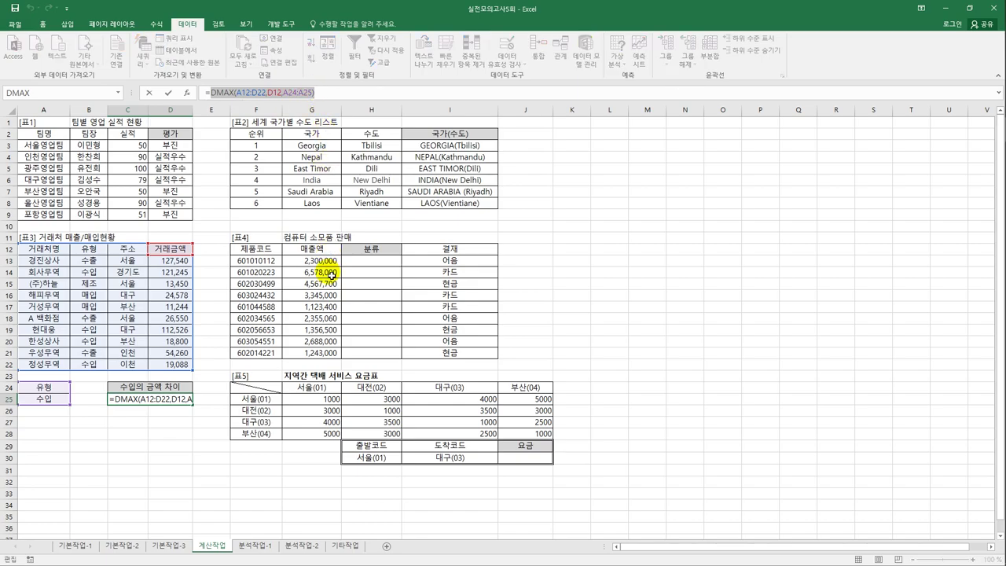
left_click(341, 96)
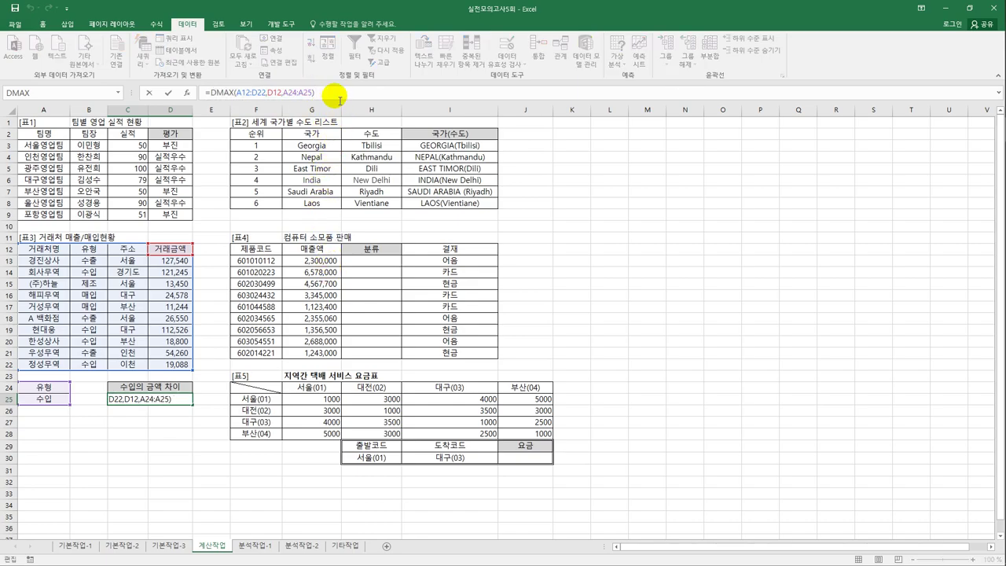
type("-")
key("ctrl+v")
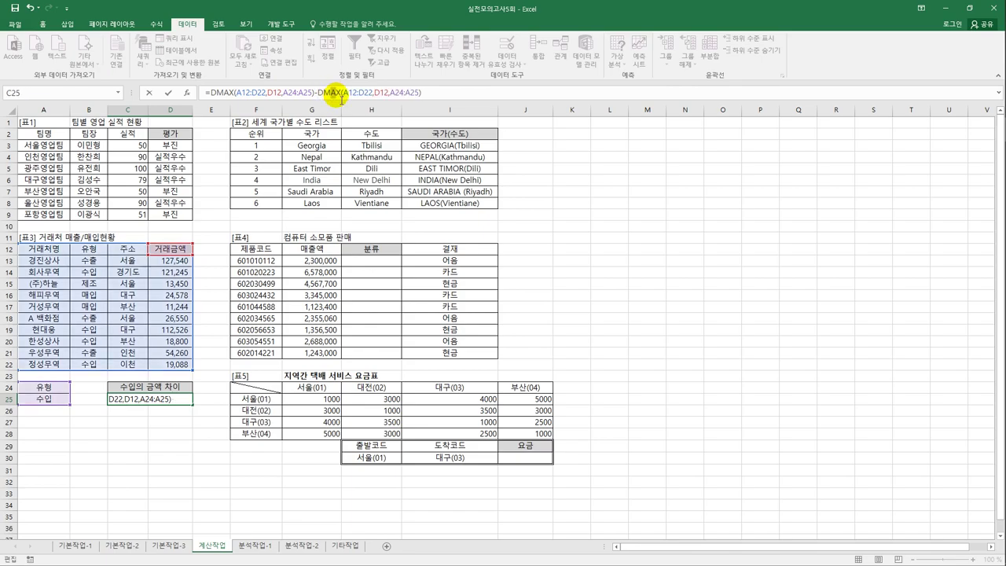
Change the second DMAX in C25's formula to DMIN and enter the formula
left_click_drag(344, 93, 331, 92)
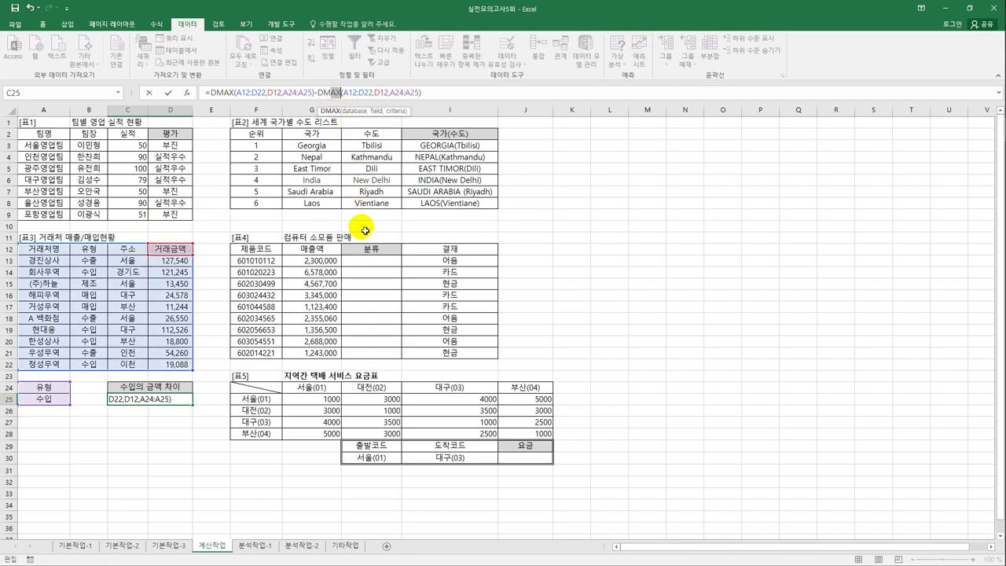
type("in")
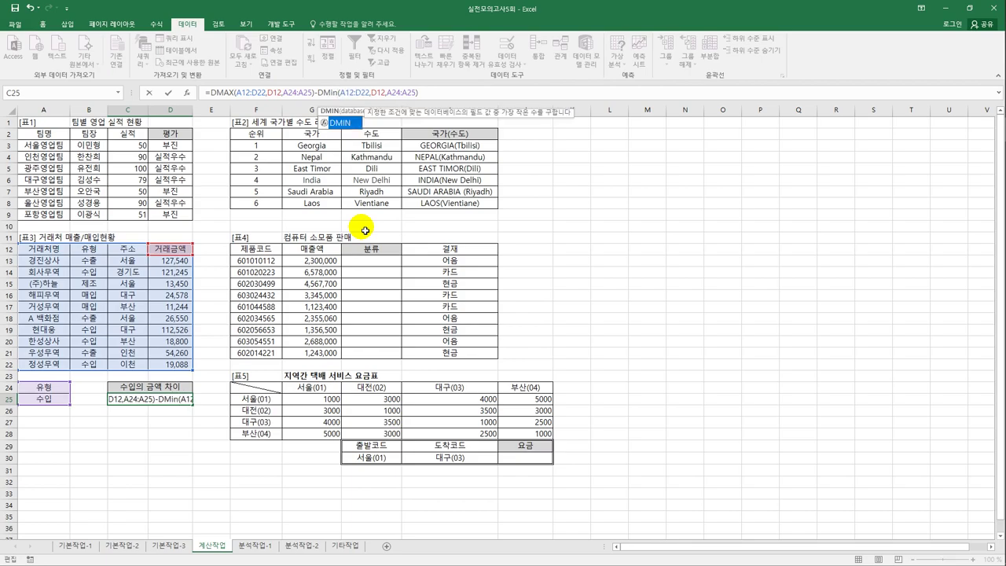
double_click(340, 125)
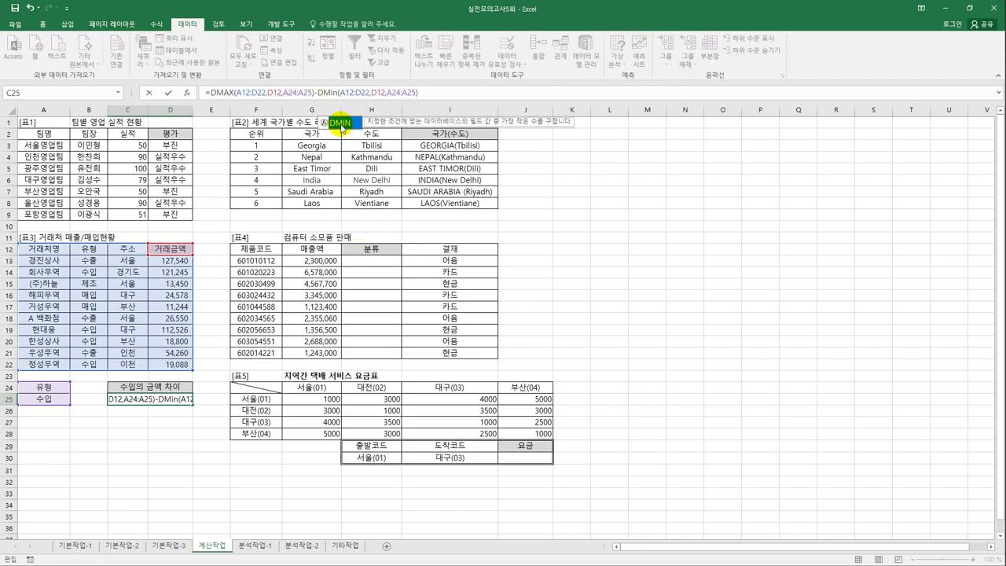
left_click(442, 94)
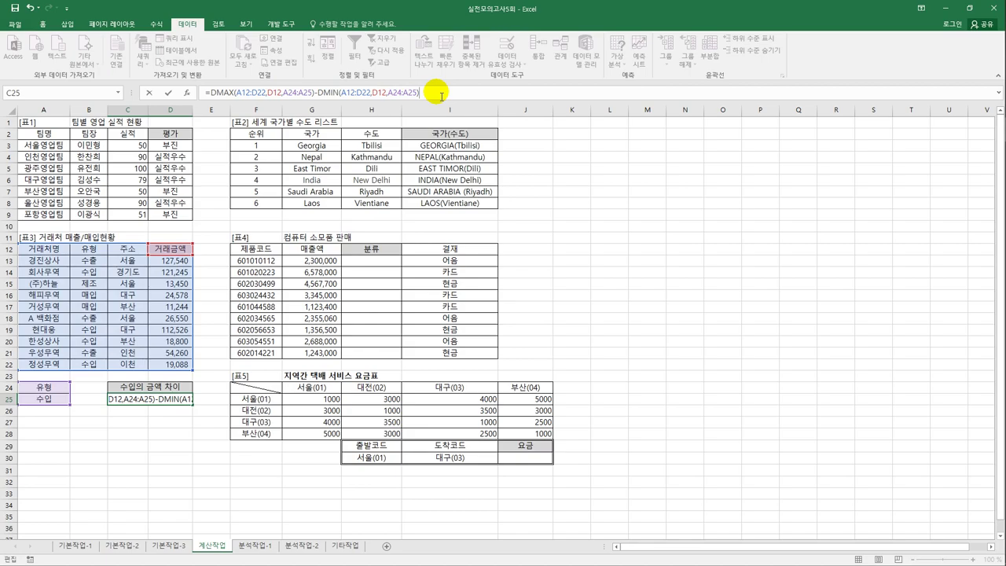
key("Return")
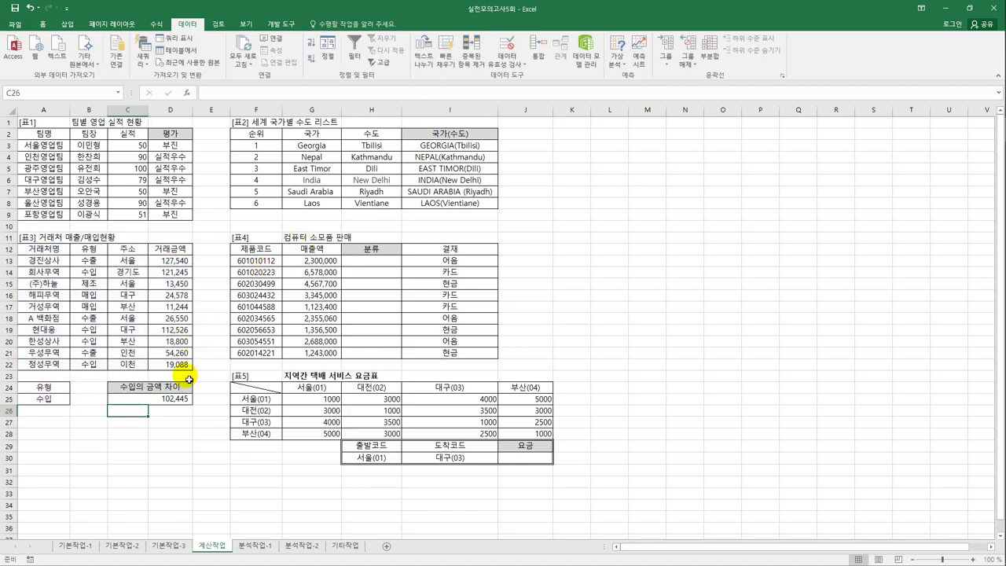
Wrap C25's DMAX minus DMIN formula in ROUNDDOWN with -2 as the number of digits
left_click(180, 405)
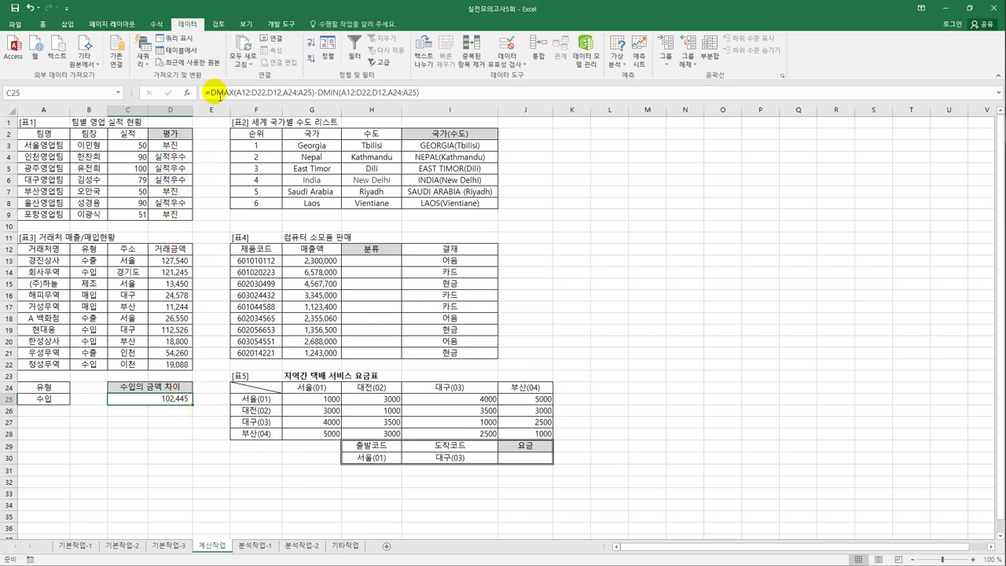
left_click(212, 93)
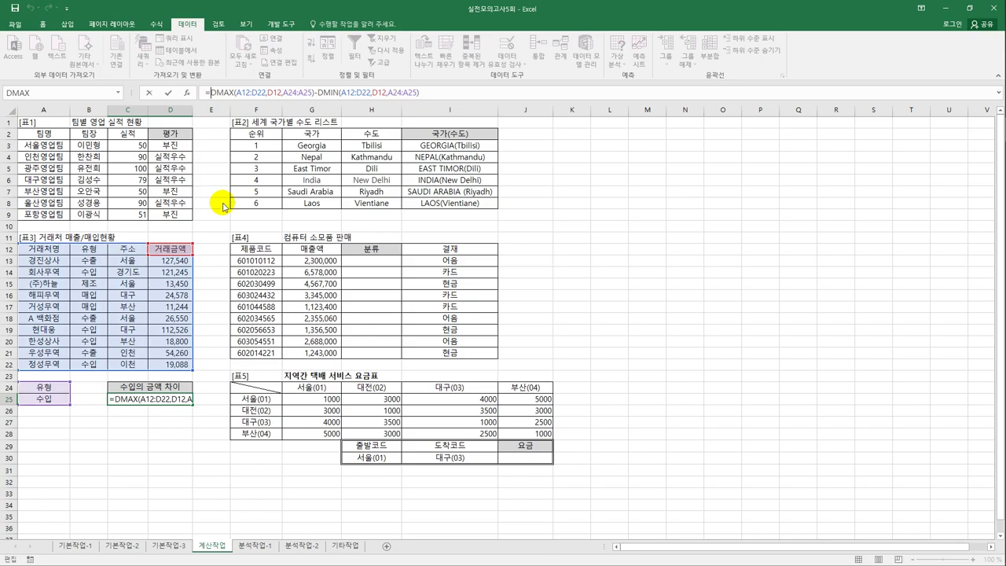
type("roun")
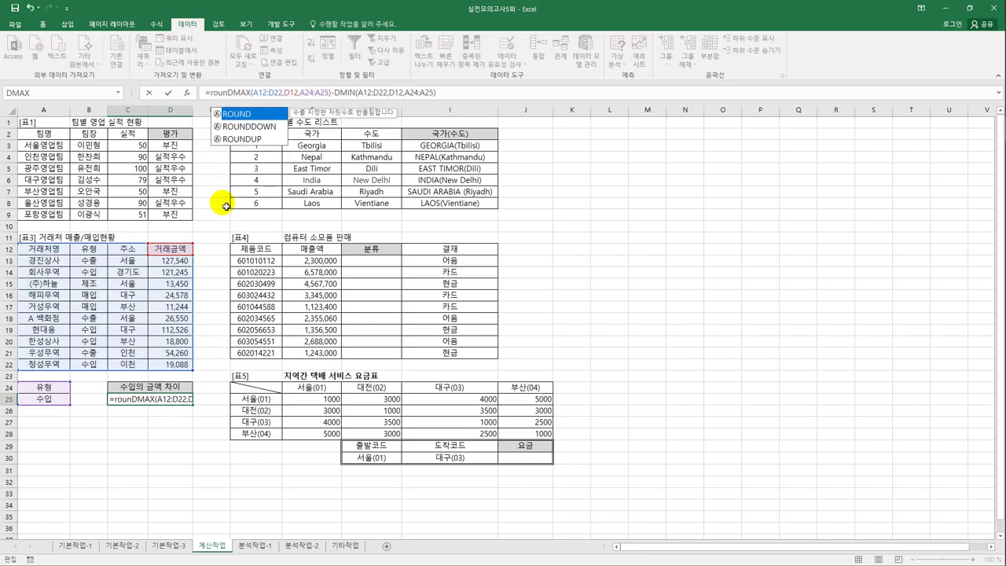
double_click(239, 127)
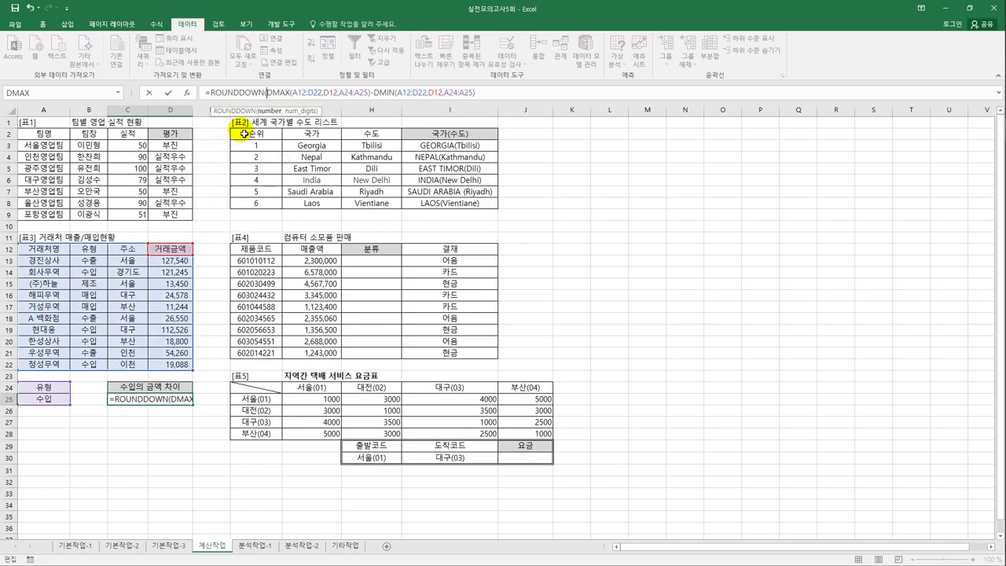
left_click(496, 92)
type(",-2")
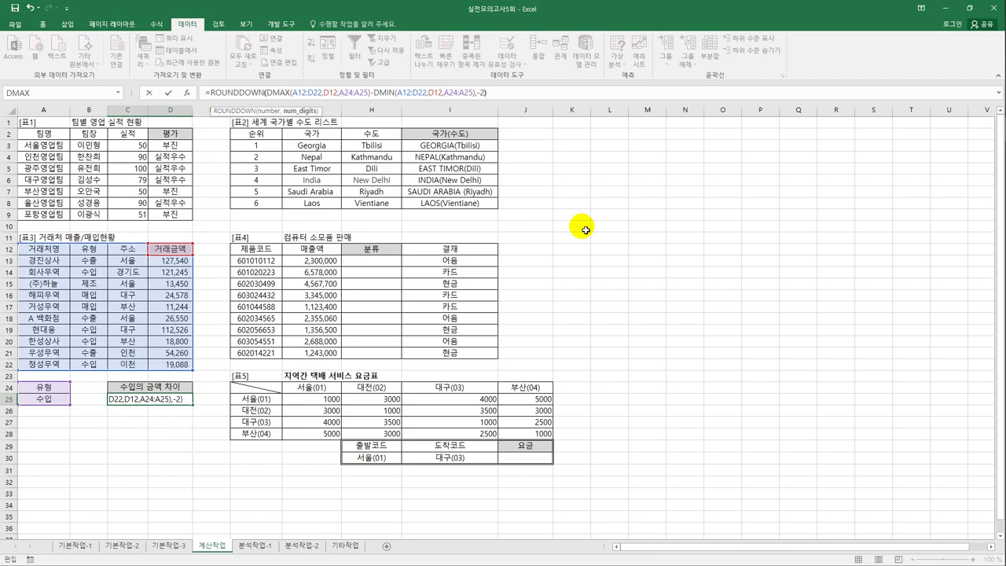
key("ctrl+Return")
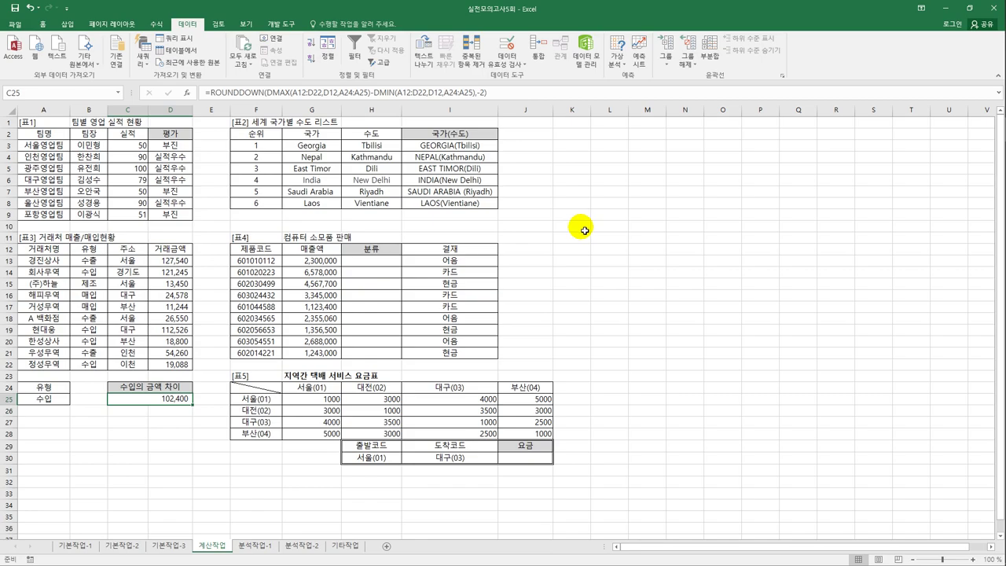
Enter =MID(F13,5,1) in H13 to extract the product code's fifth character, and fill the formula down to H21
left_click(386, 263)
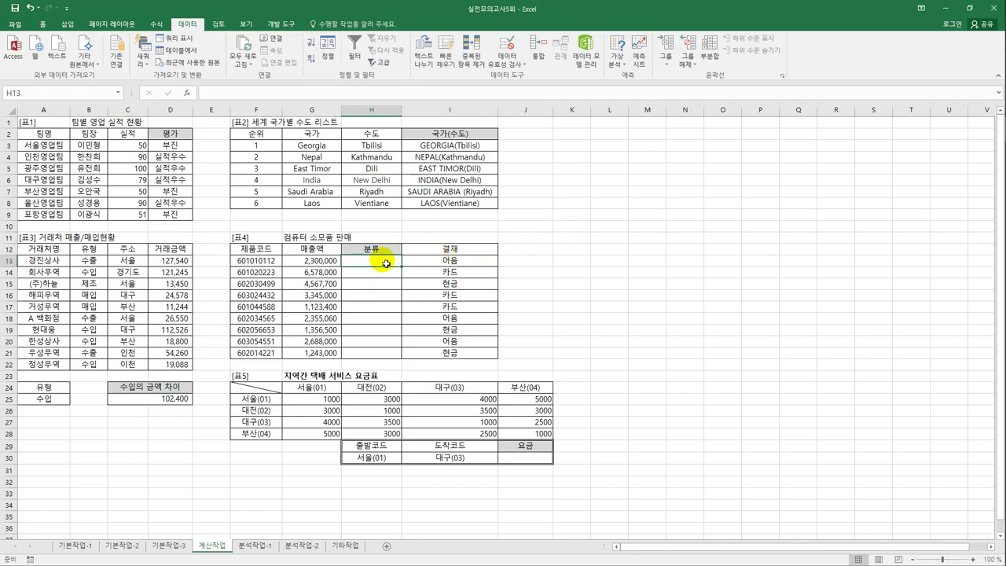
left_click(262, 261)
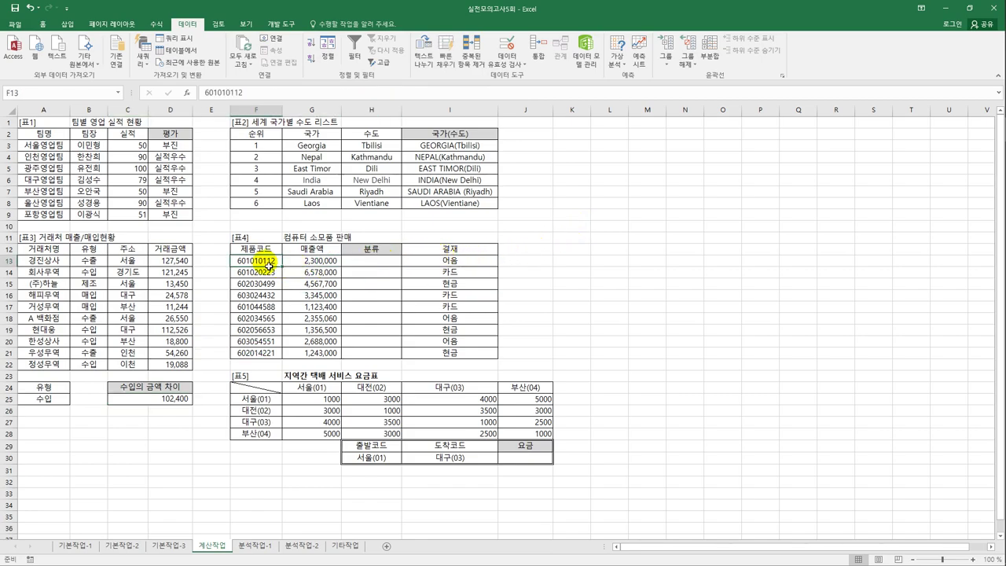
left_click(381, 261)
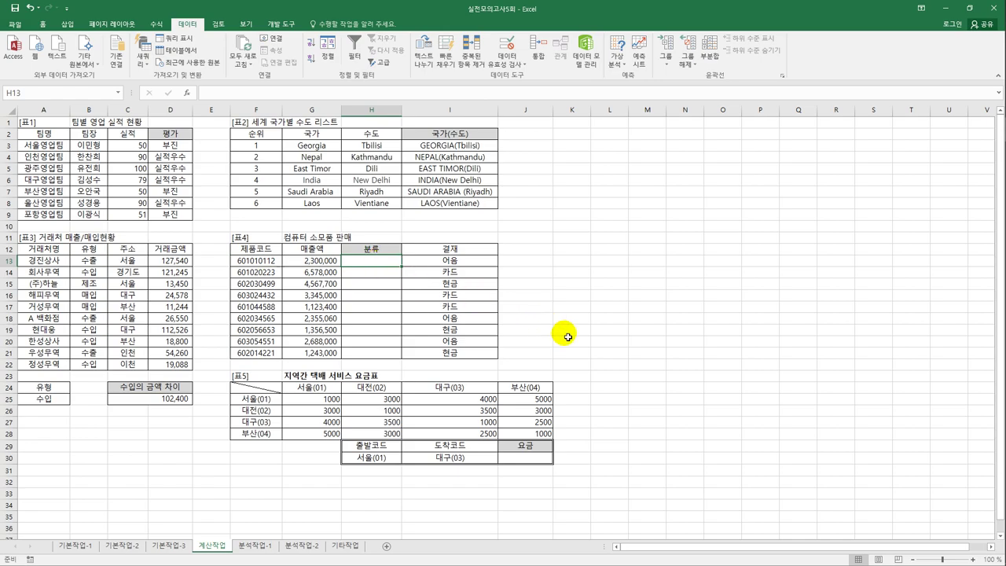
type("=mi")
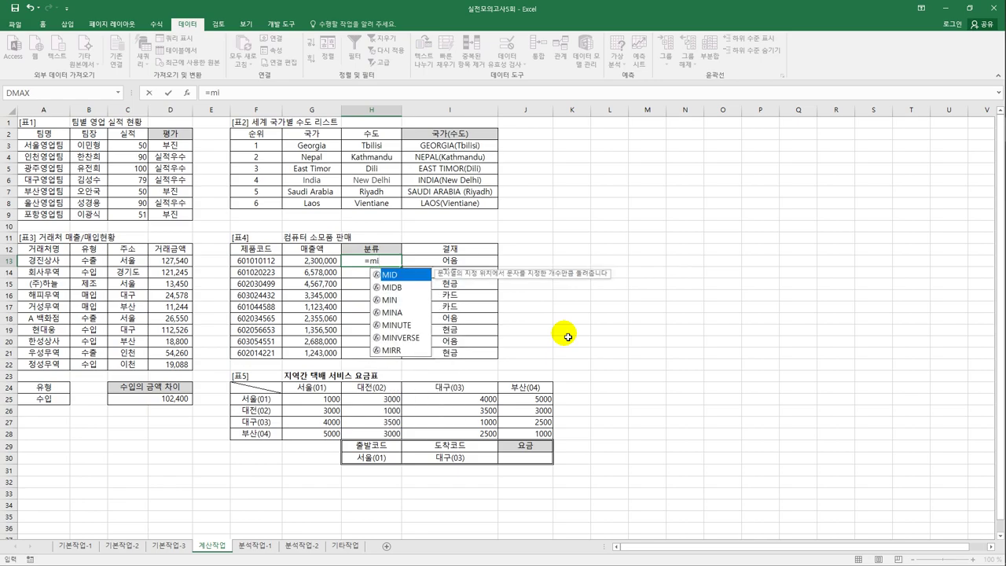
key("Tab")
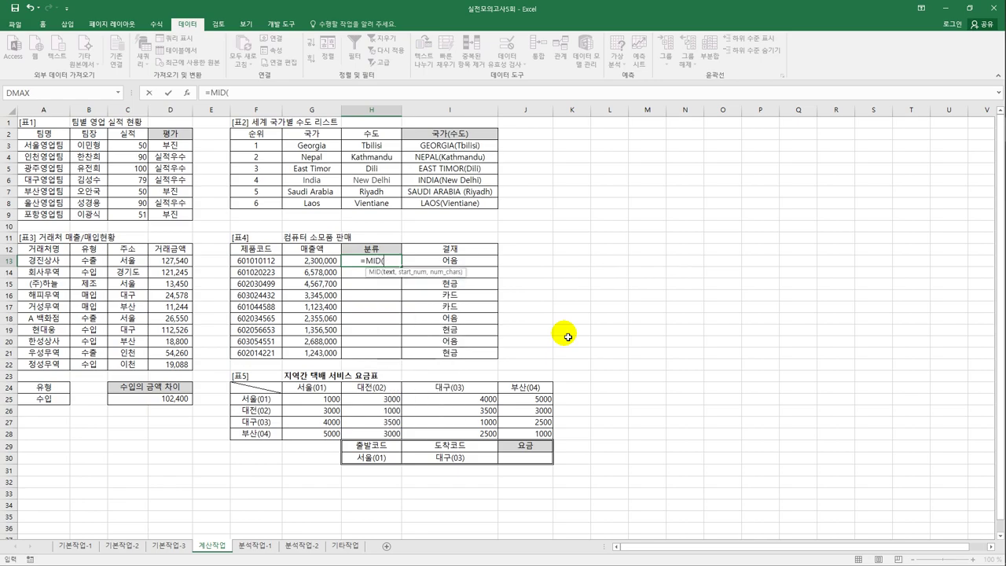
left_click(272, 263)
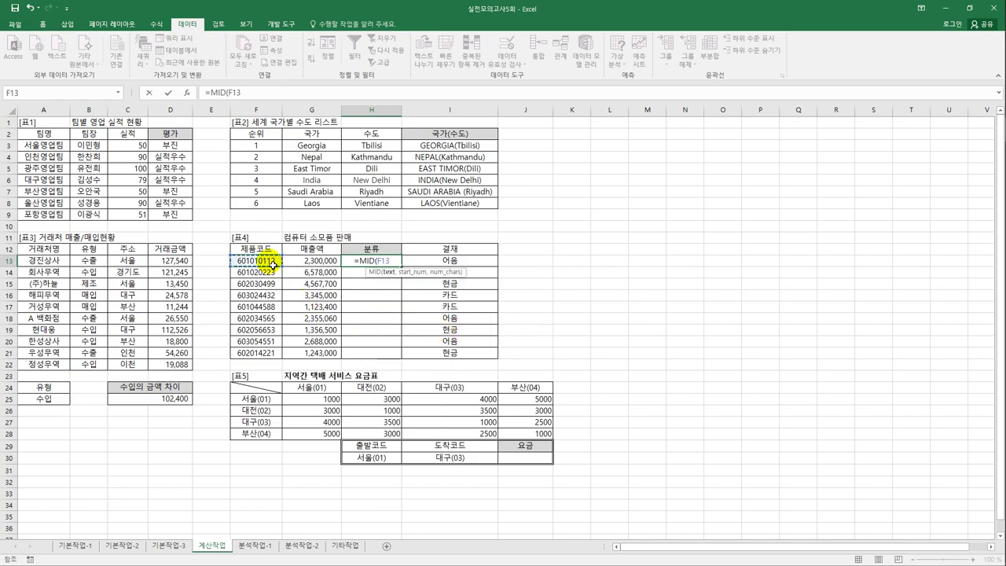
type(",5")
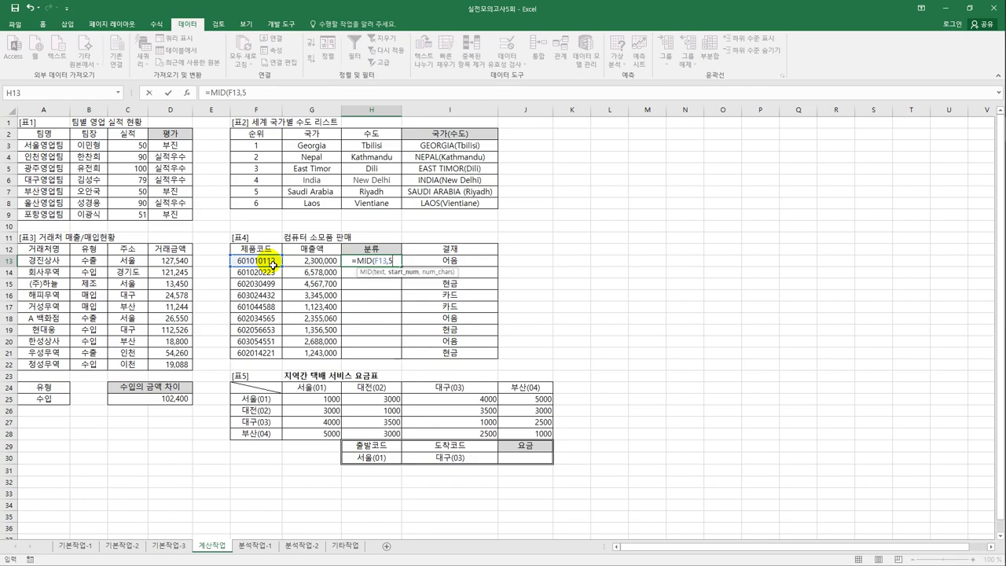
type(",1")
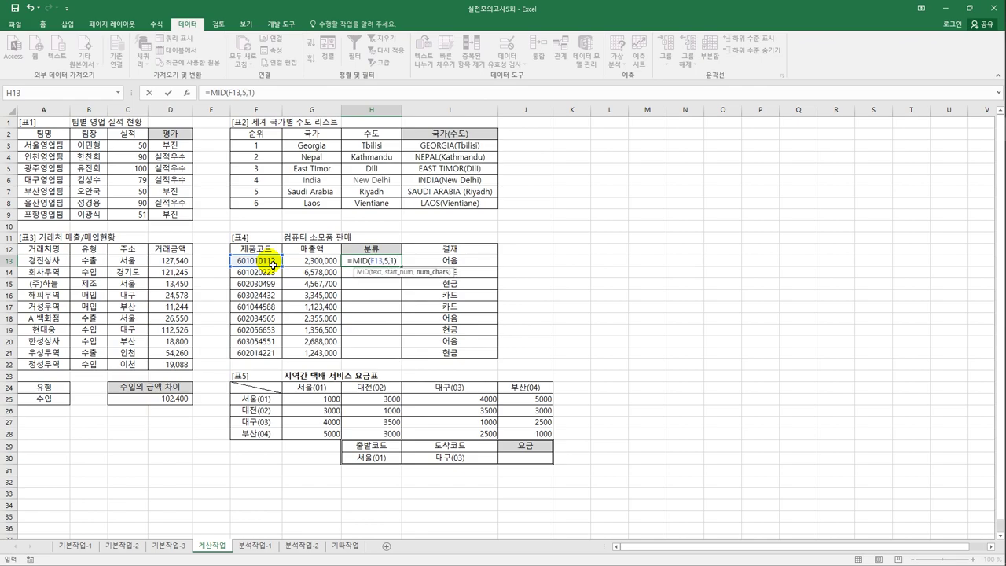
key("Return")
left_click(363, 261)
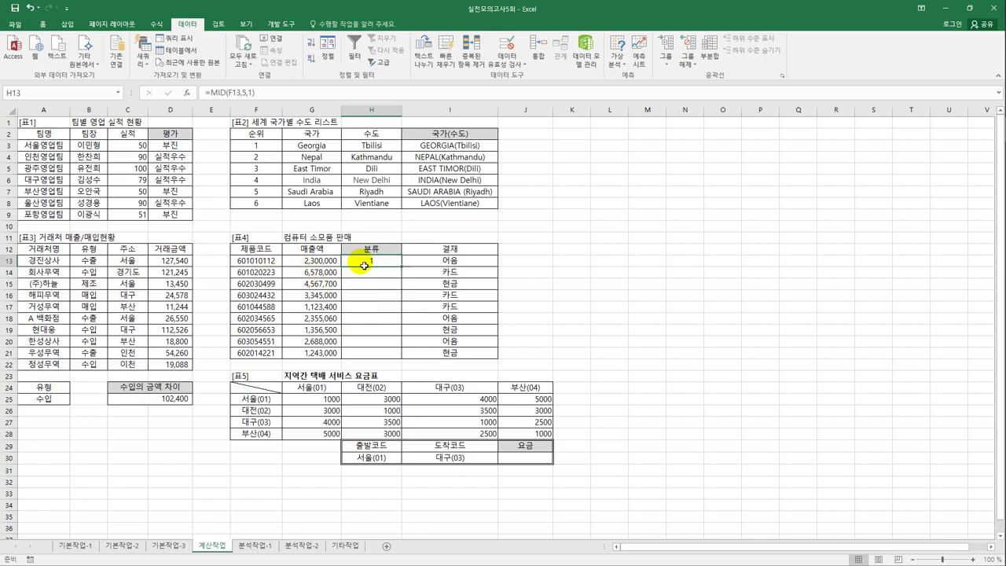
left_click_drag(400, 266, 396, 354)
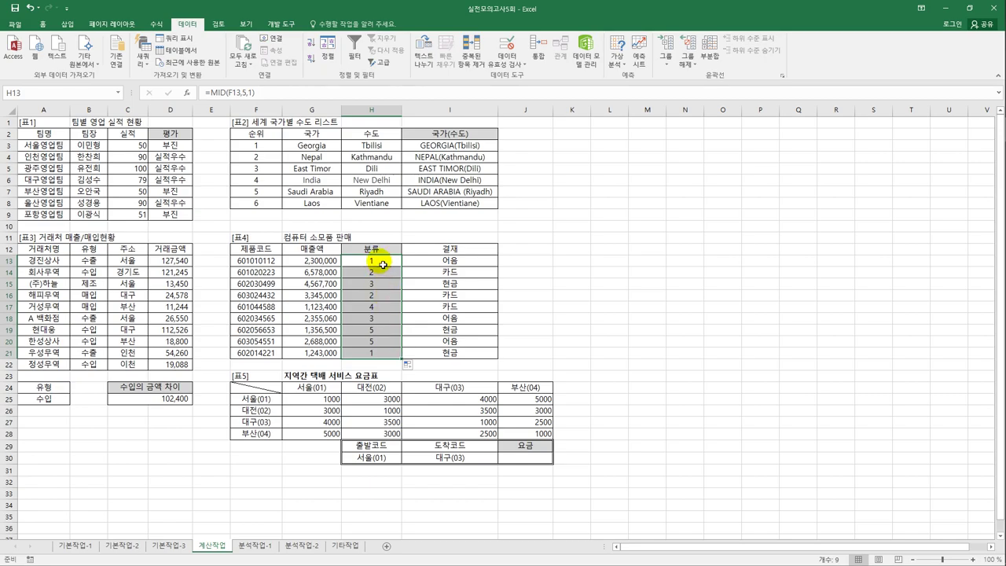
Wrap H13's MID(F13,5,1) in a CHOOSE function as its index number, followed by a comma for the values
left_click(383, 264)
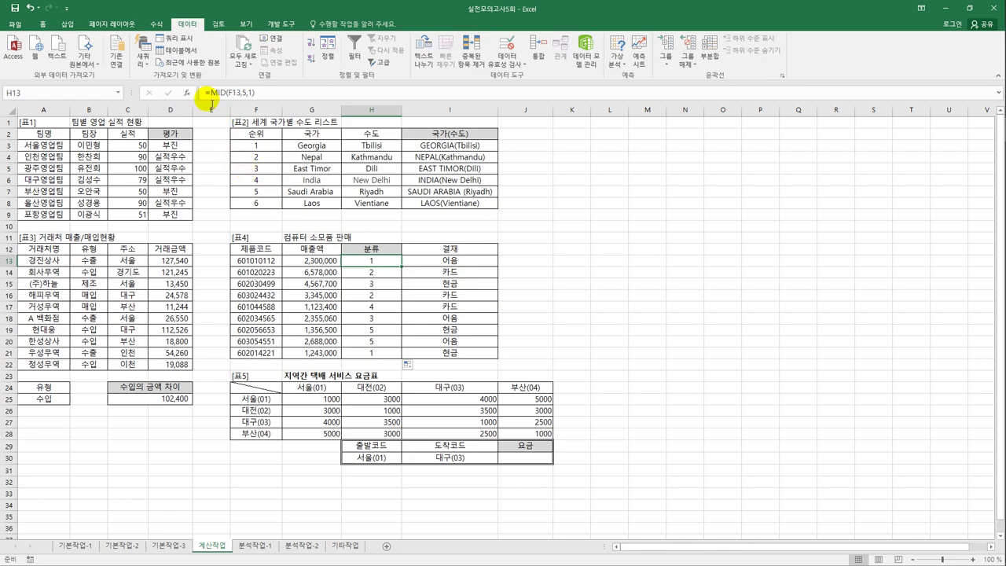
left_click(212, 94)
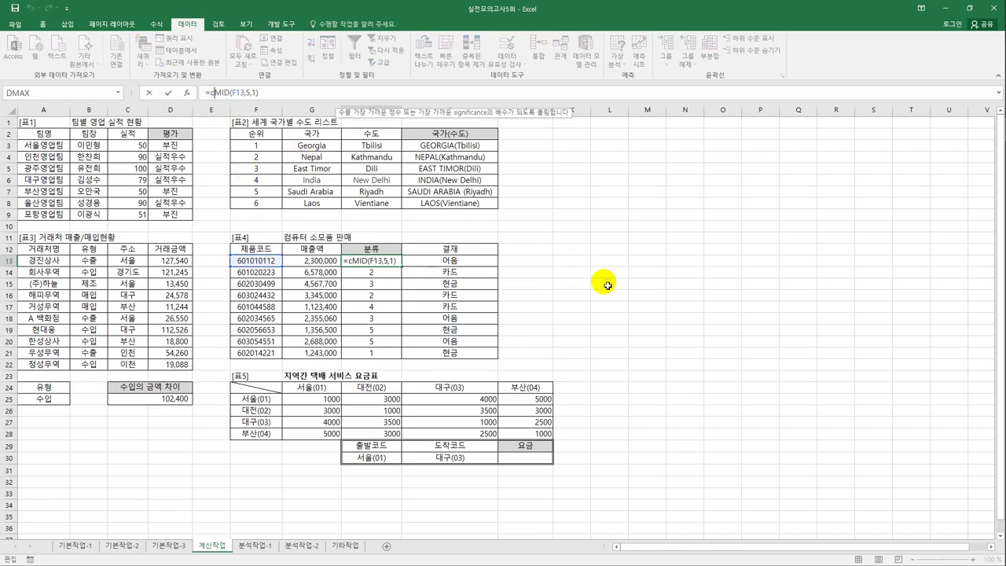
type("ch")
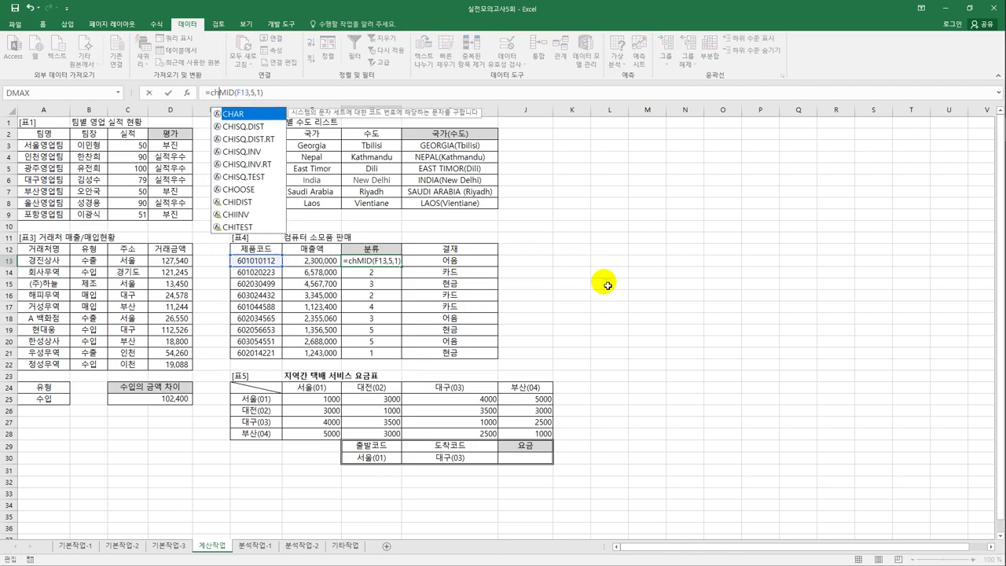
double_click(258, 192)
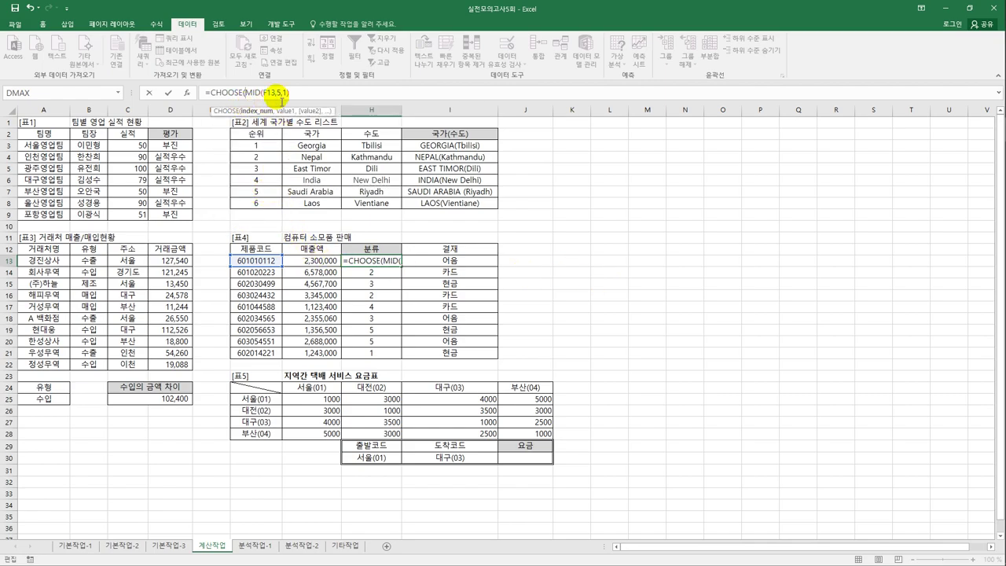
type(",")
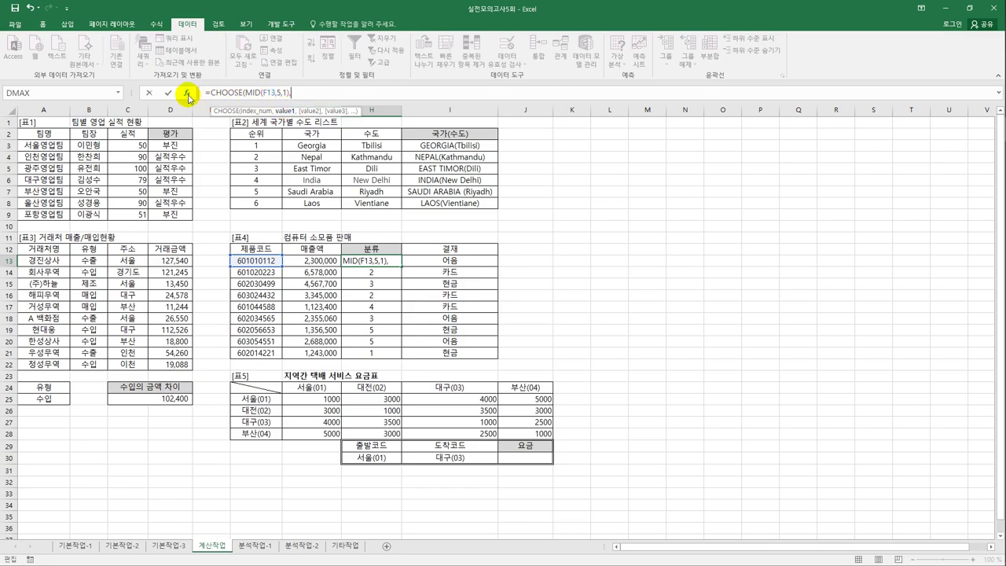
Set the first three values of H13's CHOOSE function to 외장형하드, 모니터 and 프린터 in the function arguments
left_click(189, 97)
left_click(424, 221)
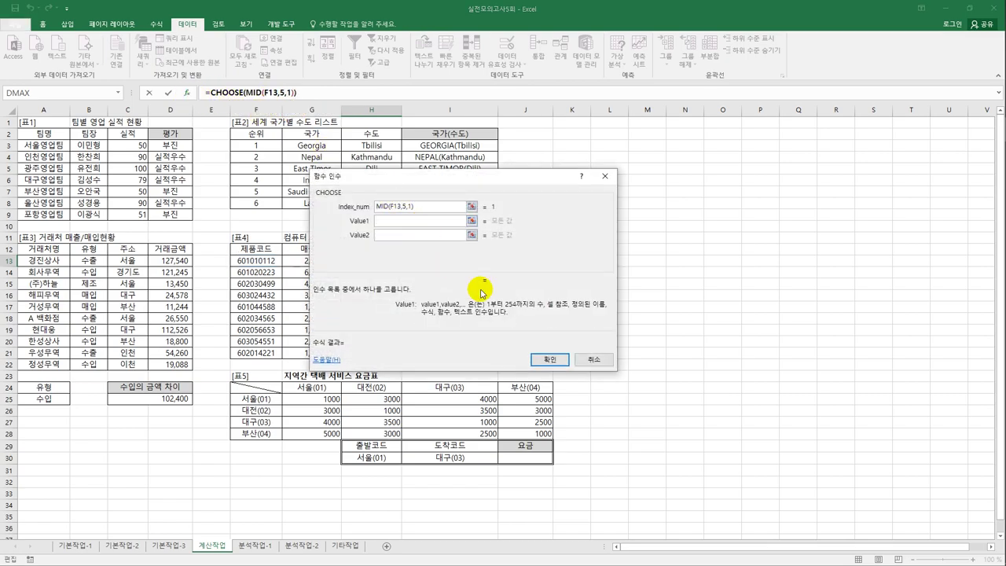
type("d")
key("BackSpace")
type("외장형하드")
key("Tab")
type("모니터")
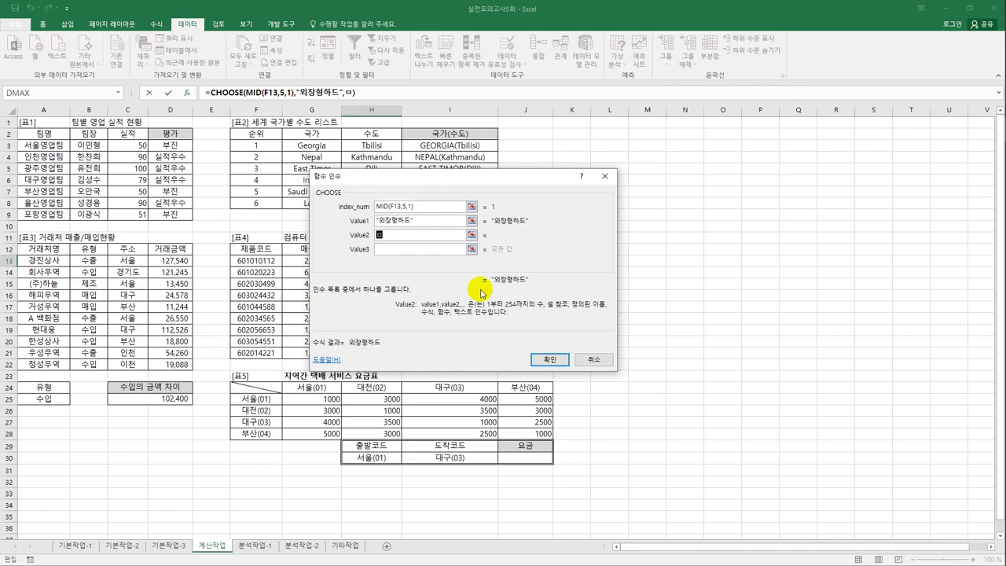
key("Tab")
type("프린터")
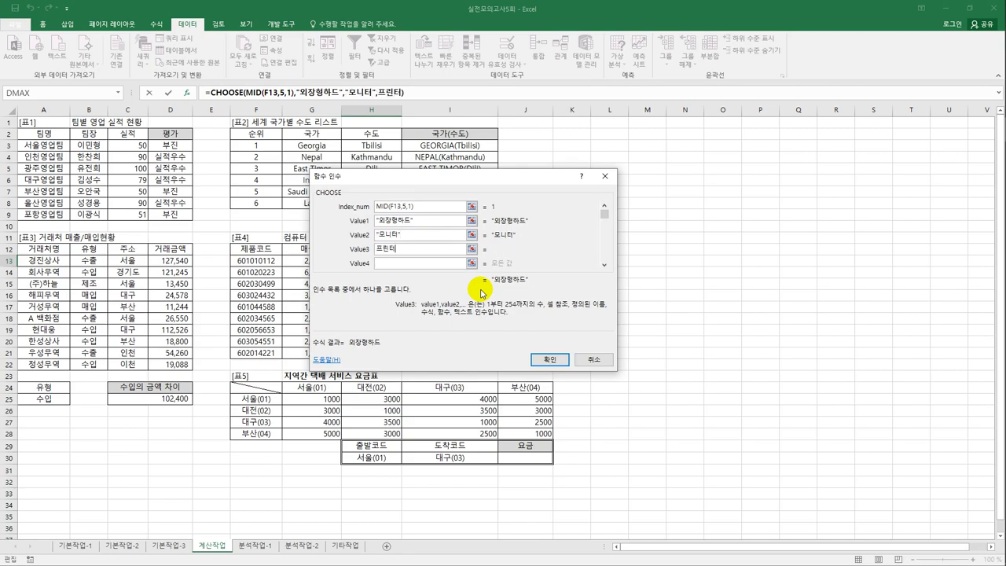
Add 공DVD and USB메모리 as the fourth and fifth CHOOSE values, and fill H13's completed formula down to H21
key("Tab")
type("고")
type("DVD")
key("Tab")
type("ㅓ")
key("BackSpace")
type("US")
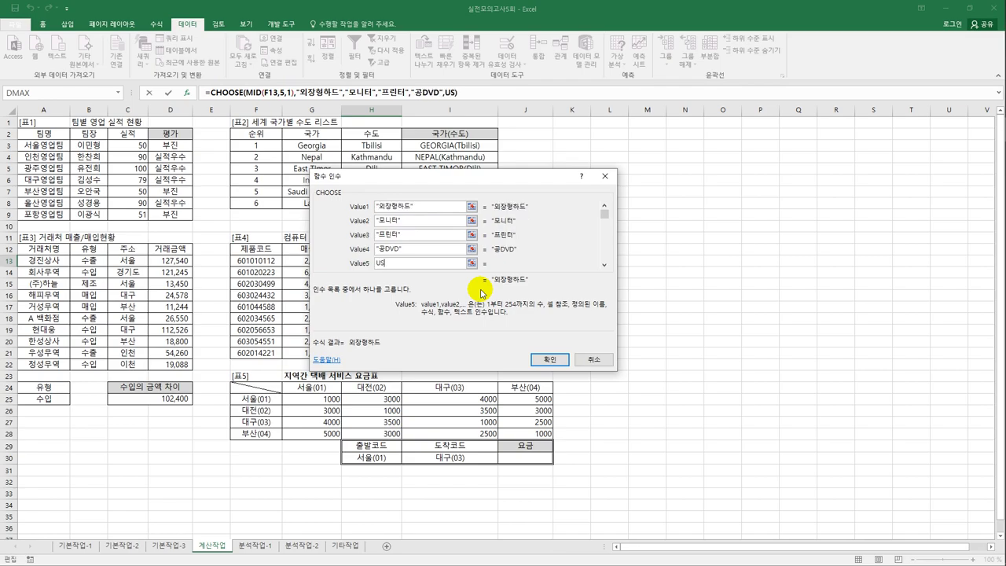
type("B메모리")
left_click(547, 366)
left_click_drag(404, 269, 392, 360)
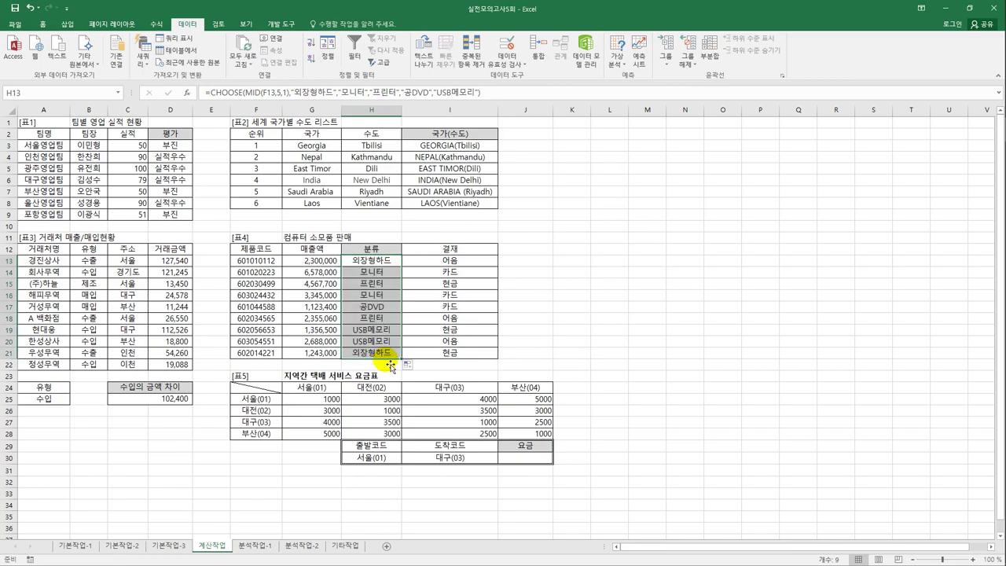
left_click(388, 359)
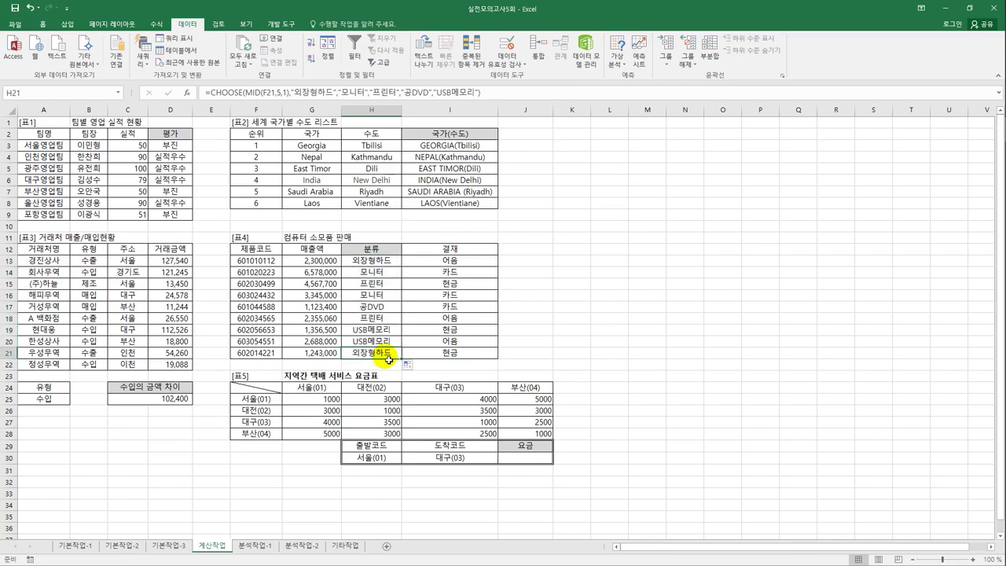
Examine 표5's fare range G25:J28, its row and column region labels, and the departure and arrival codes in H30 and I30
left_click(530, 460)
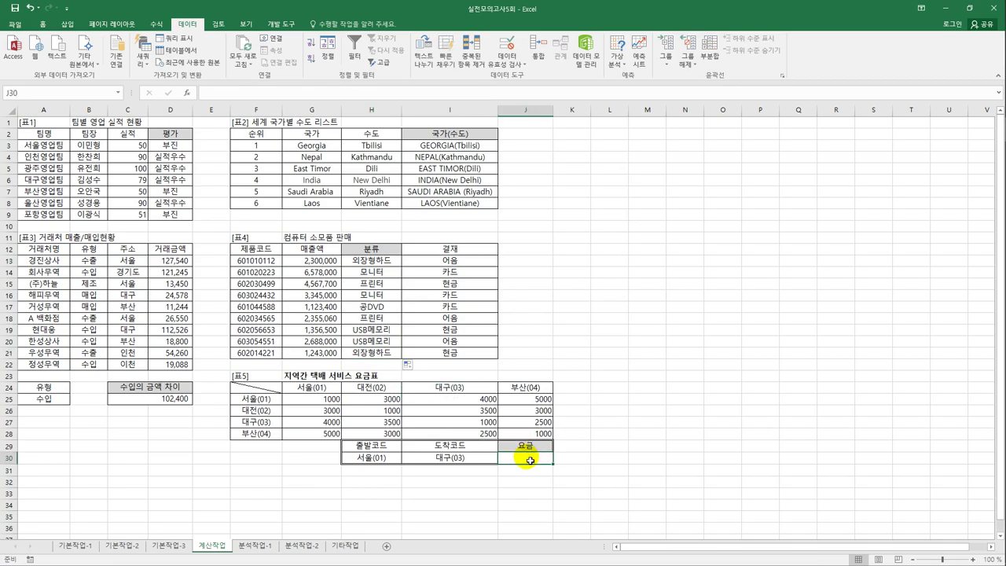
left_click_drag(313, 397, 516, 437)
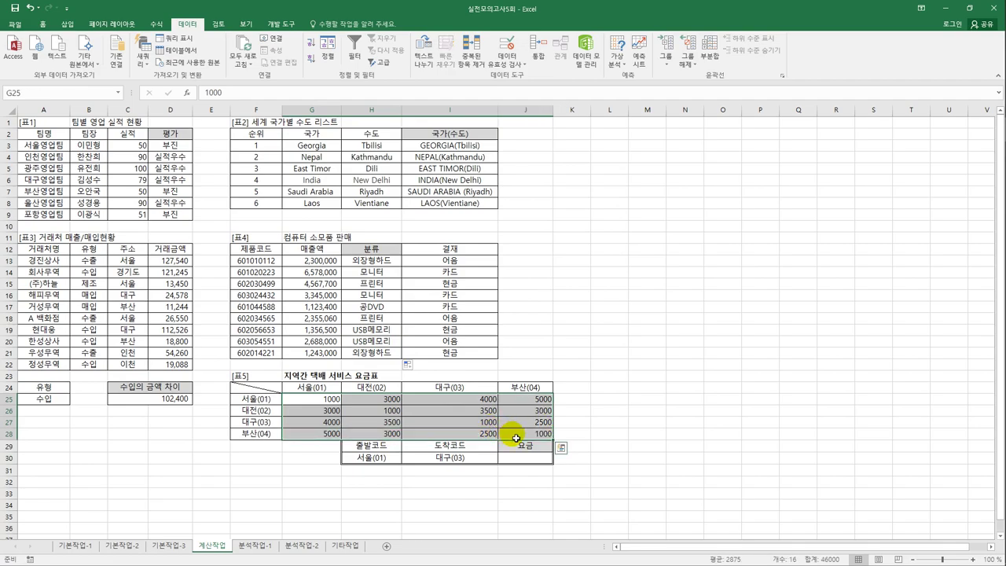
left_click(525, 462)
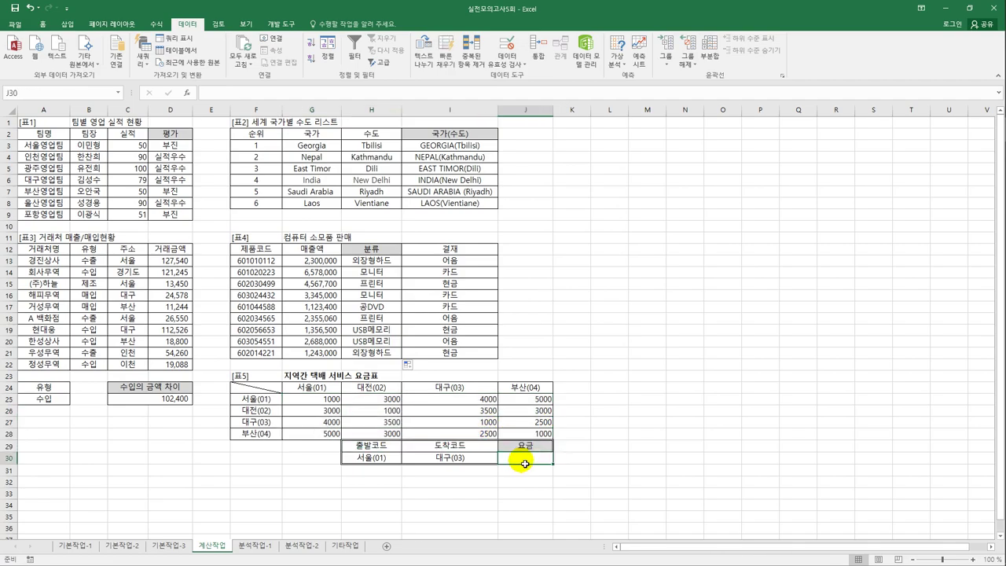
left_click(379, 461)
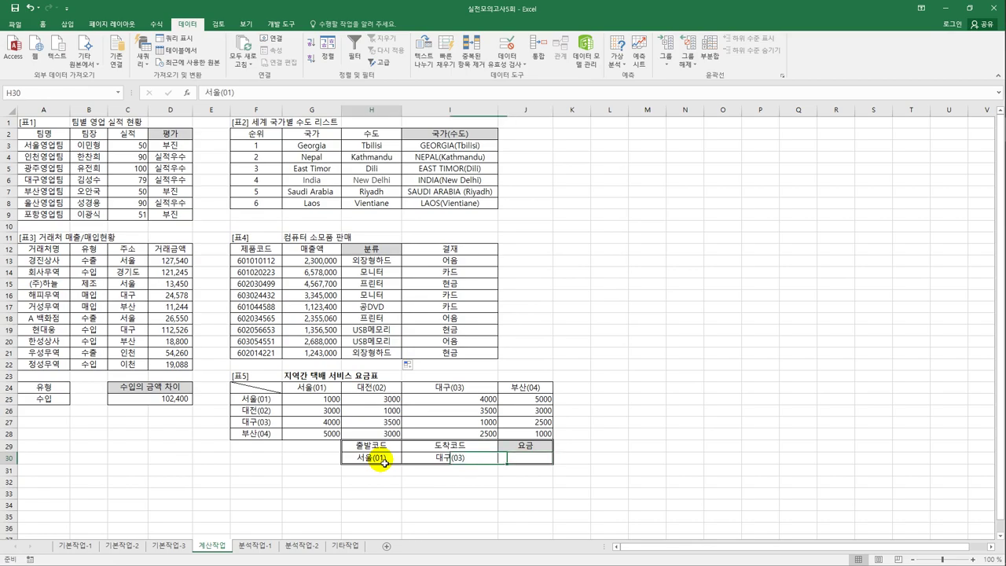
left_click(447, 463)
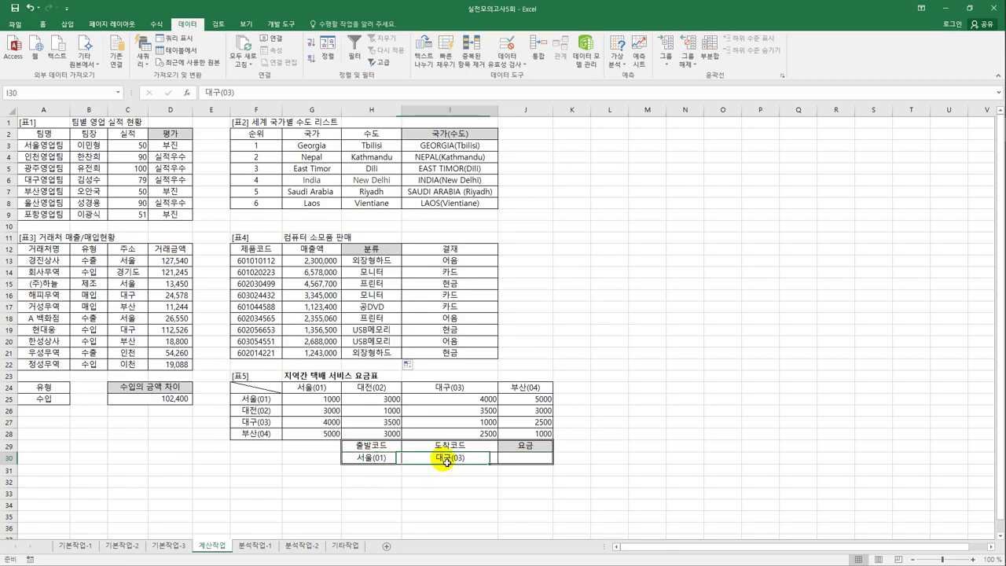
left_click(520, 459)
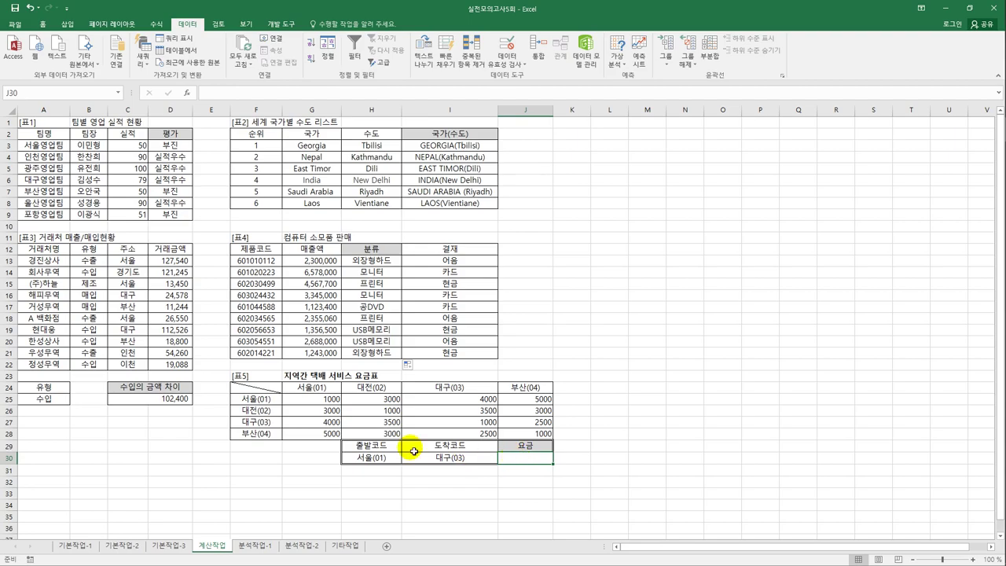
left_click_drag(250, 400, 248, 434)
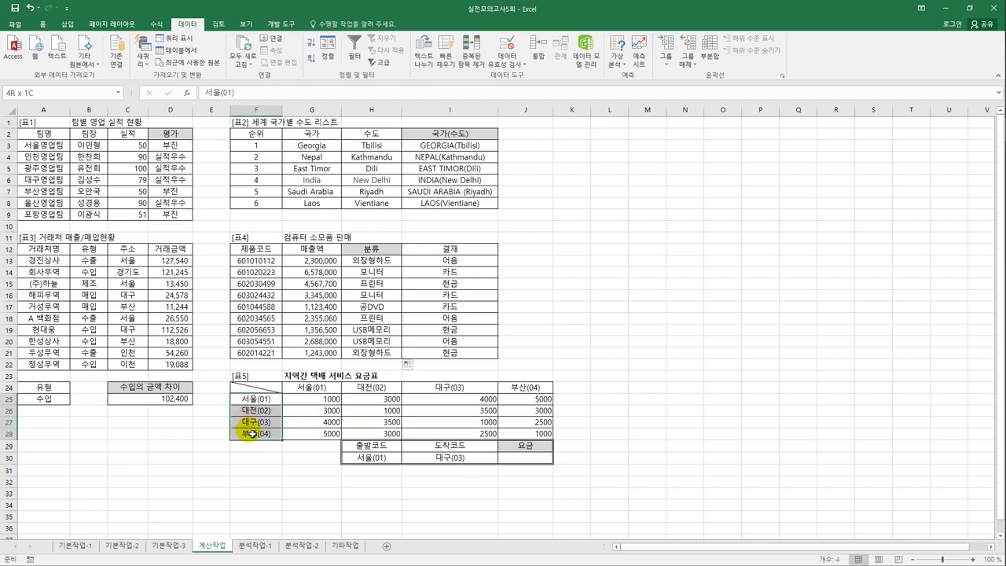
left_click_drag(308, 388, 514, 387)
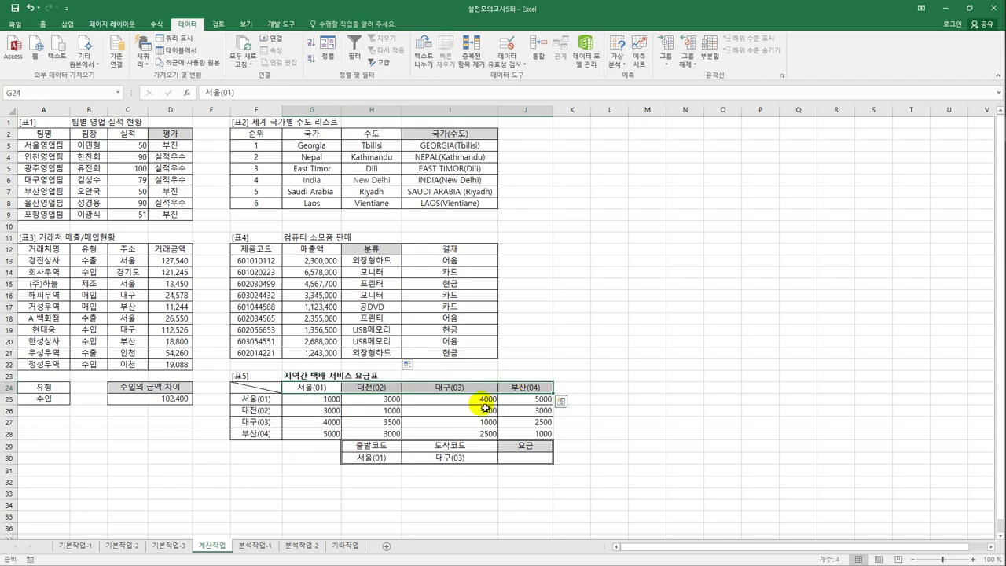
left_click_drag(259, 403, 330, 399)
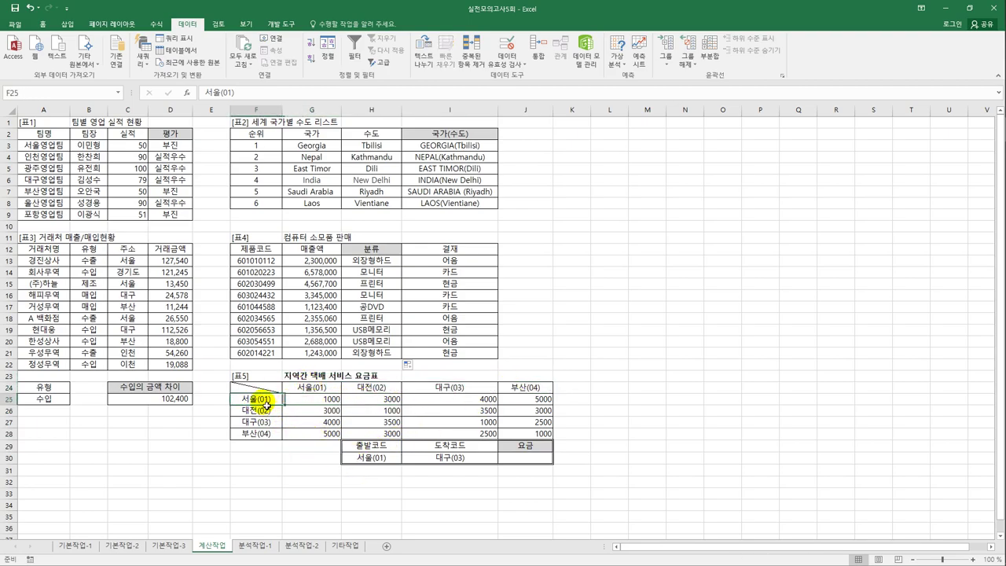
left_click(434, 457)
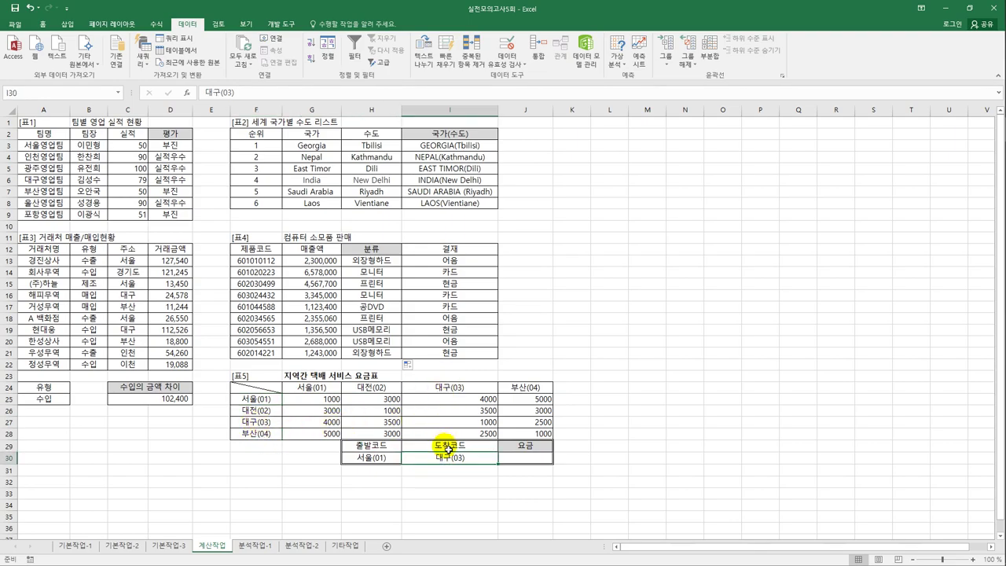
Start an INDEX formula in J30 with 표5's fare range G25:J28 as its array
left_click(518, 463)
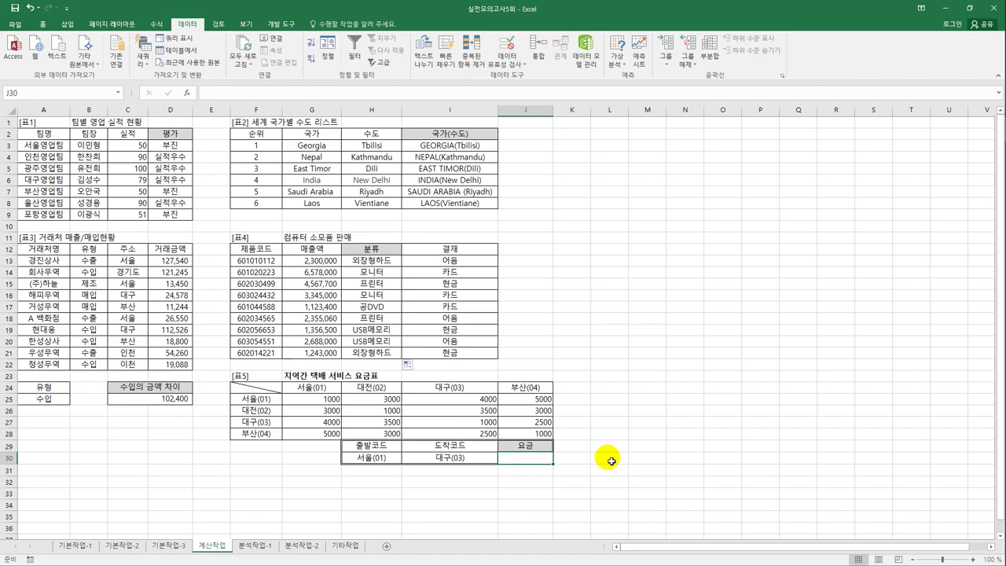
type("=")
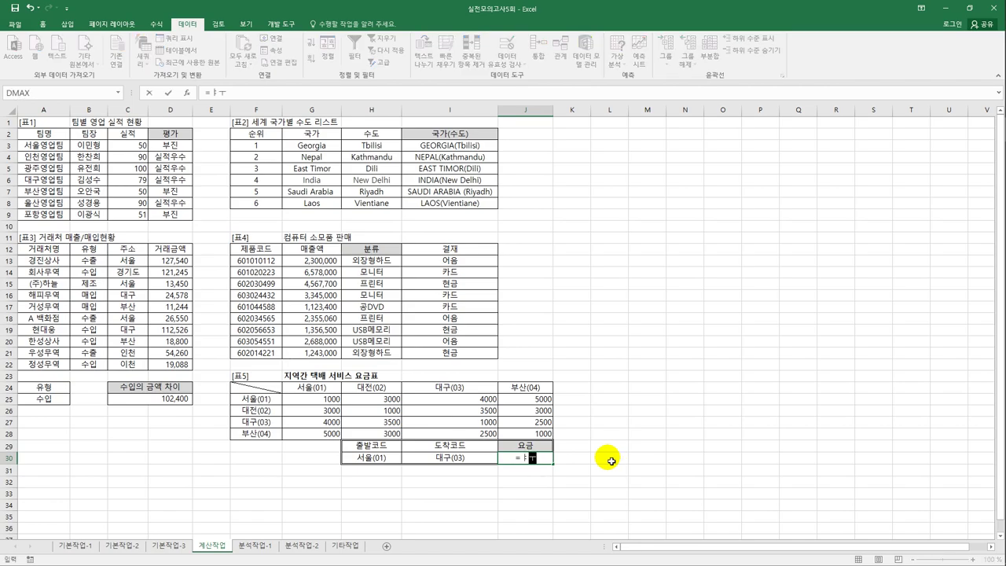
type("in")
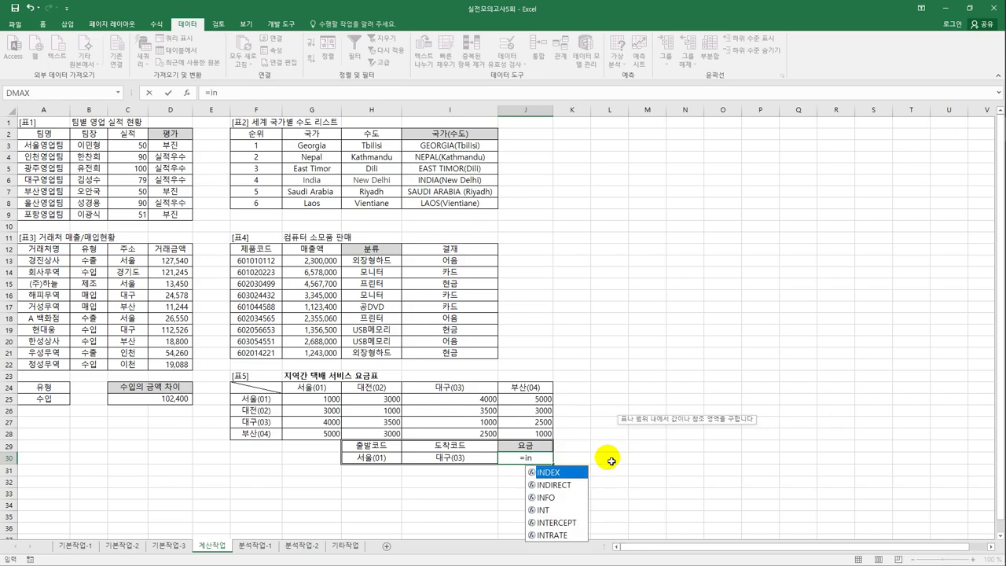
double_click(564, 472)
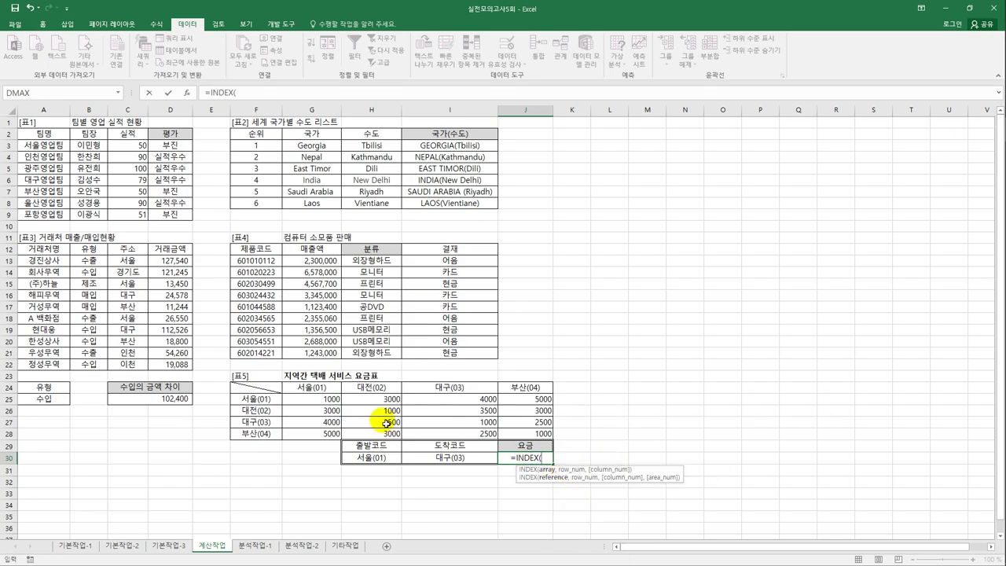
left_click_drag(315, 399, 522, 439)
type(",")
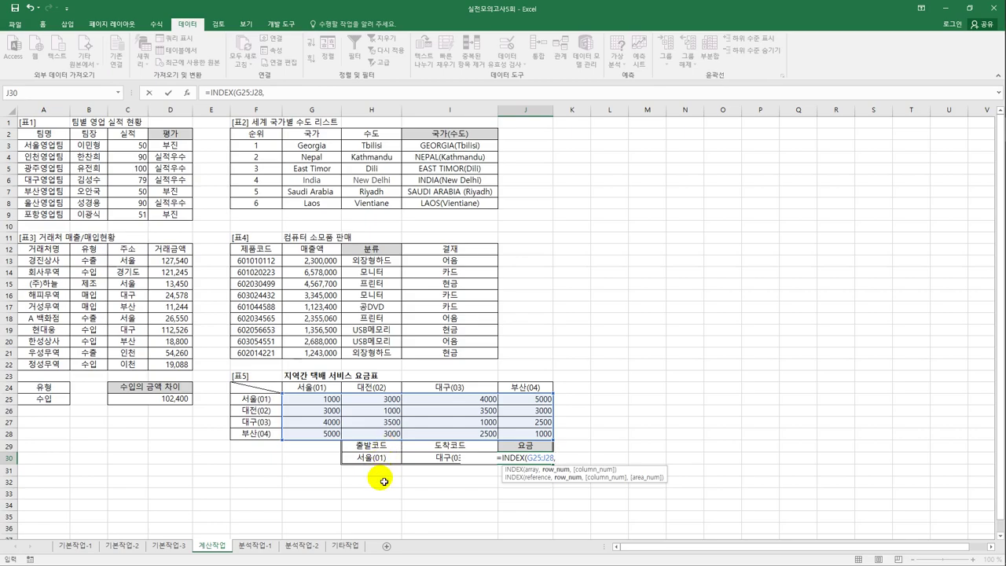
Use MID(H30,4,2), taken from the departure code, as the row number of J30's INDEX formula
type("mid(")
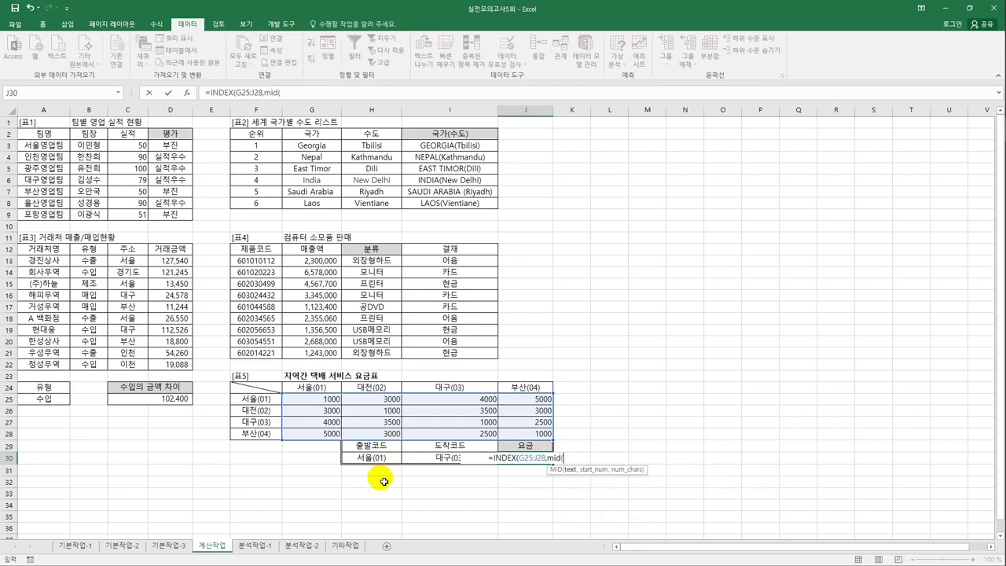
left_click(375, 458)
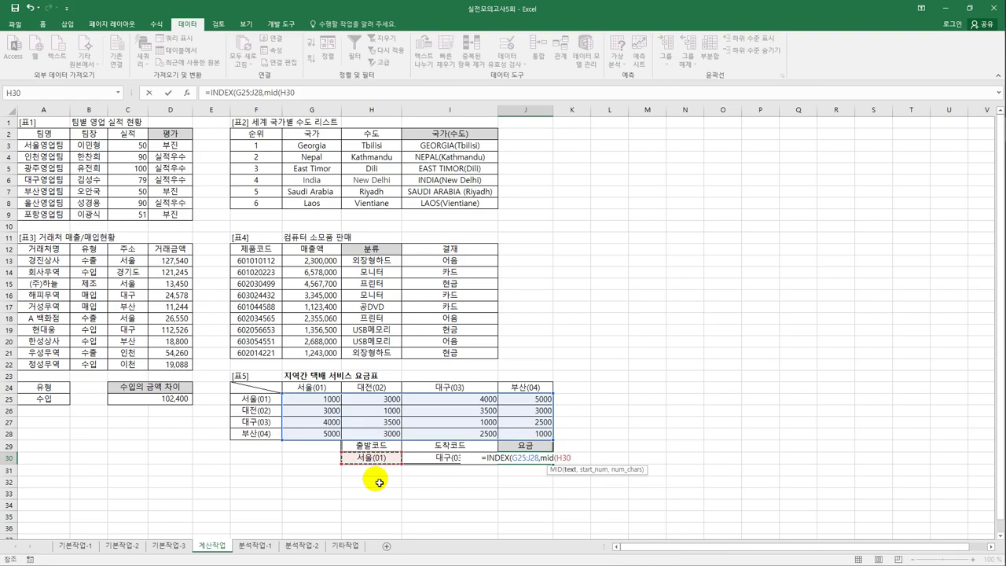
type(",")
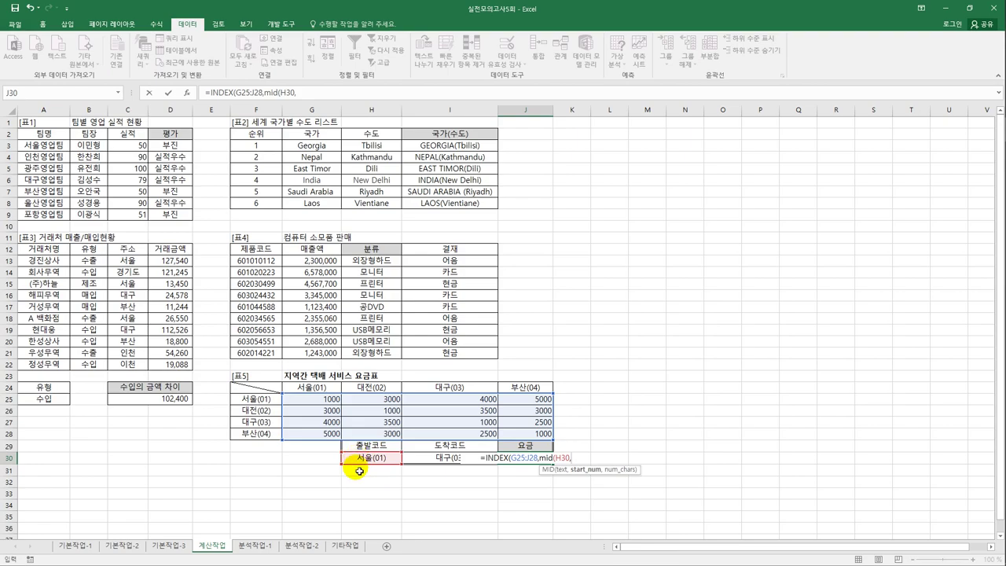
type("4,2")
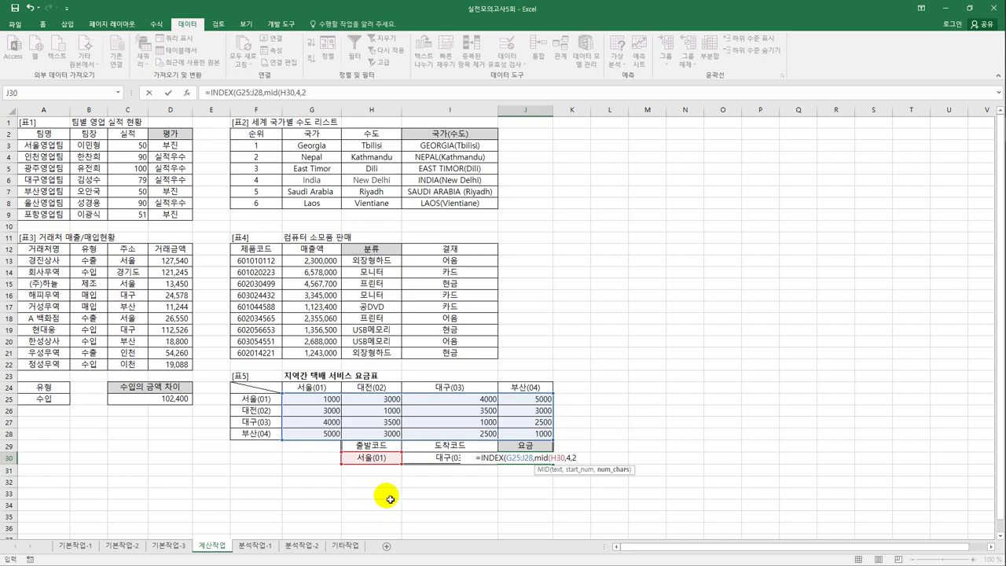
type(")")
key("Right")
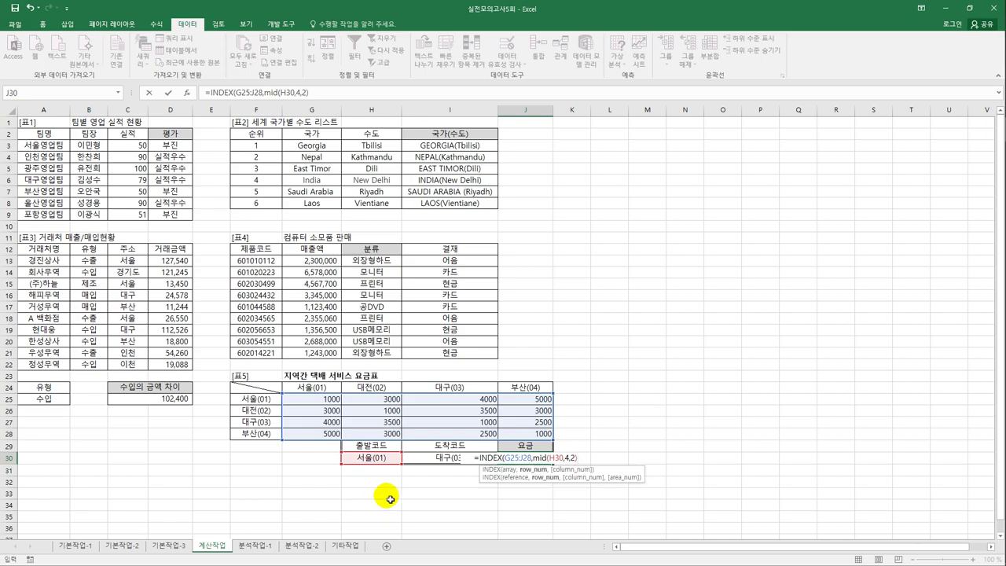
Use MID(I30,4,2), taken from the arrival code, as the INDEX column number, complete J30's formula and check it against the fare table
type(",mid(")
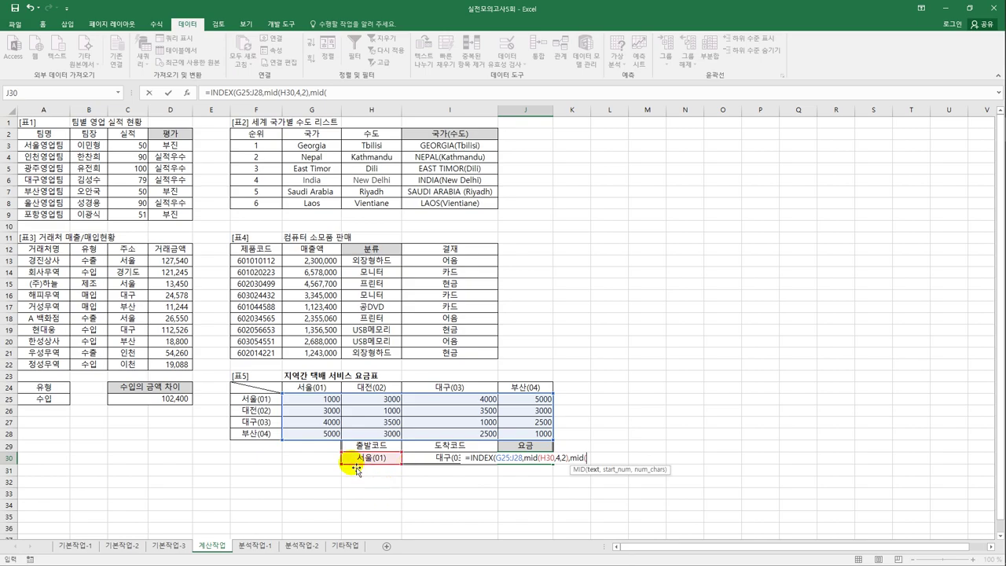
left_click(432, 461)
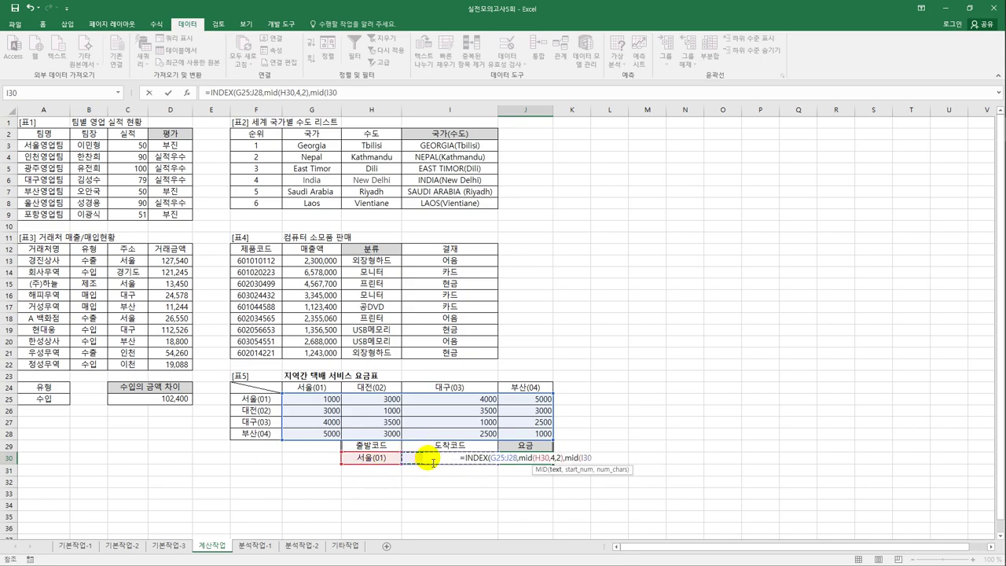
type(",")
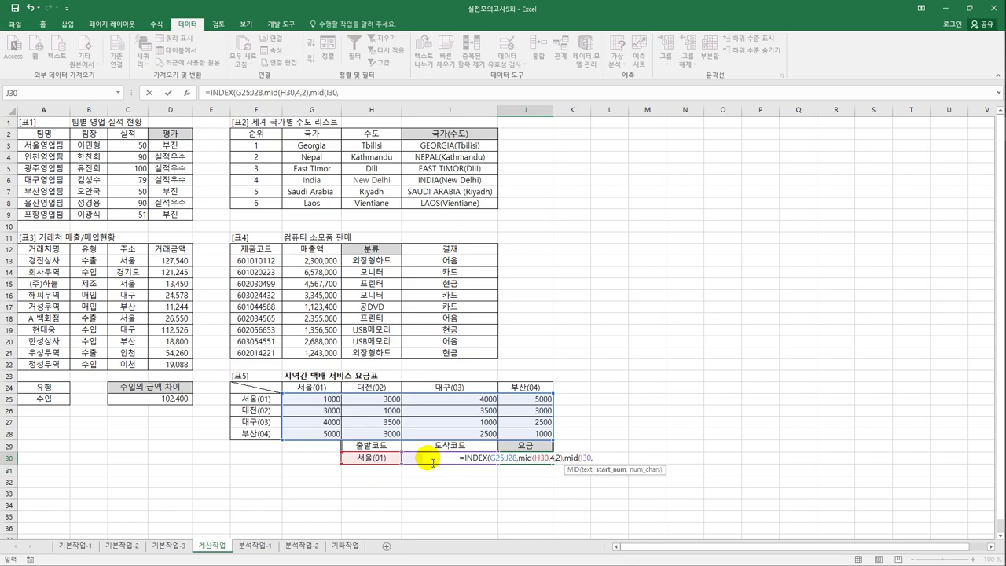
type("4,2")
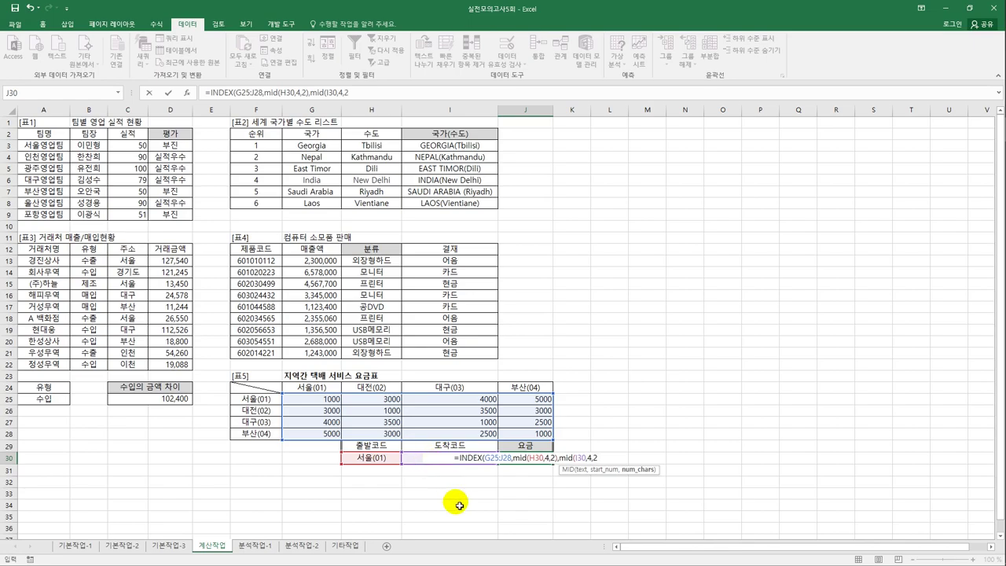
type(")")
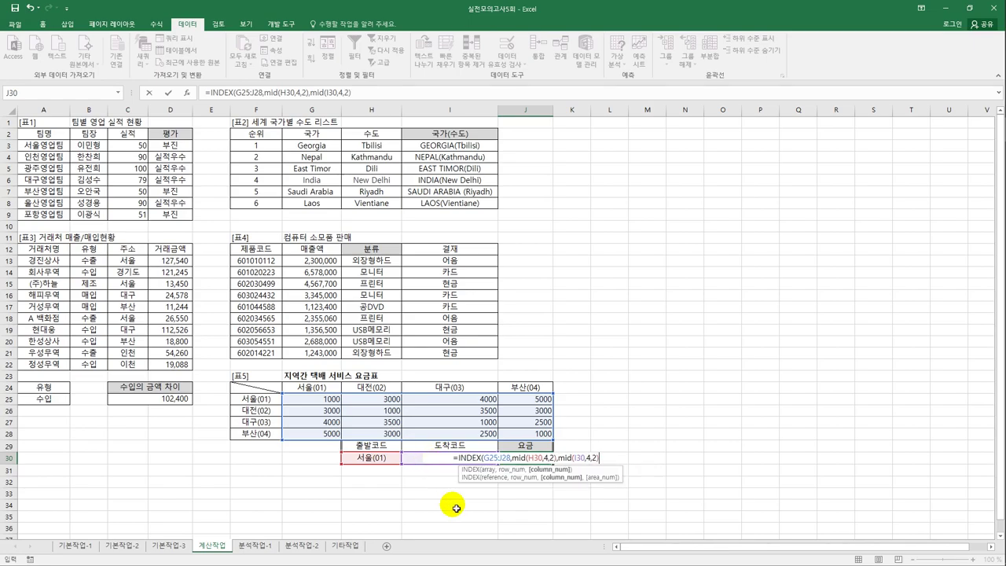
type(")")
key("Return")
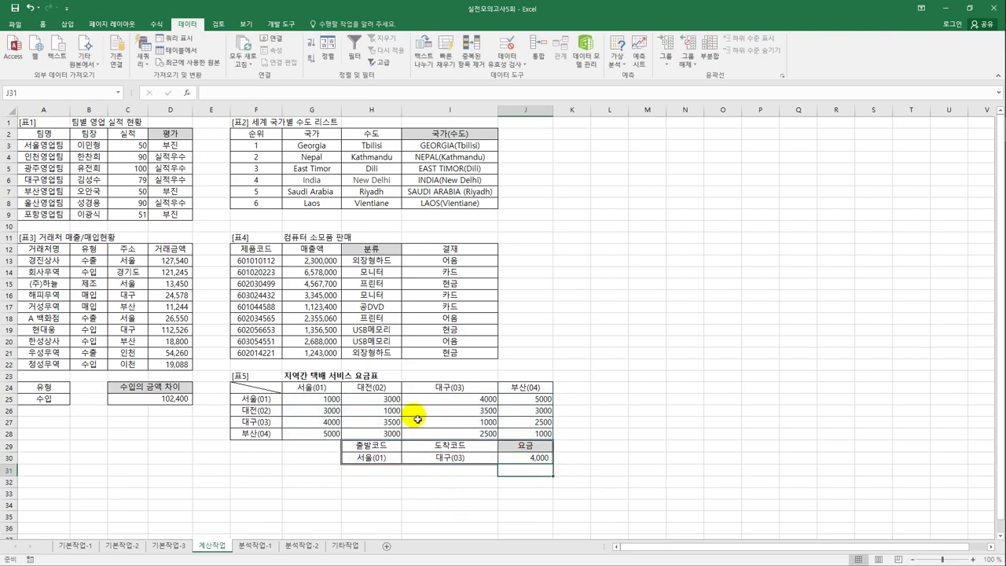
left_click_drag(271, 404, 452, 405)
left_click(518, 462)
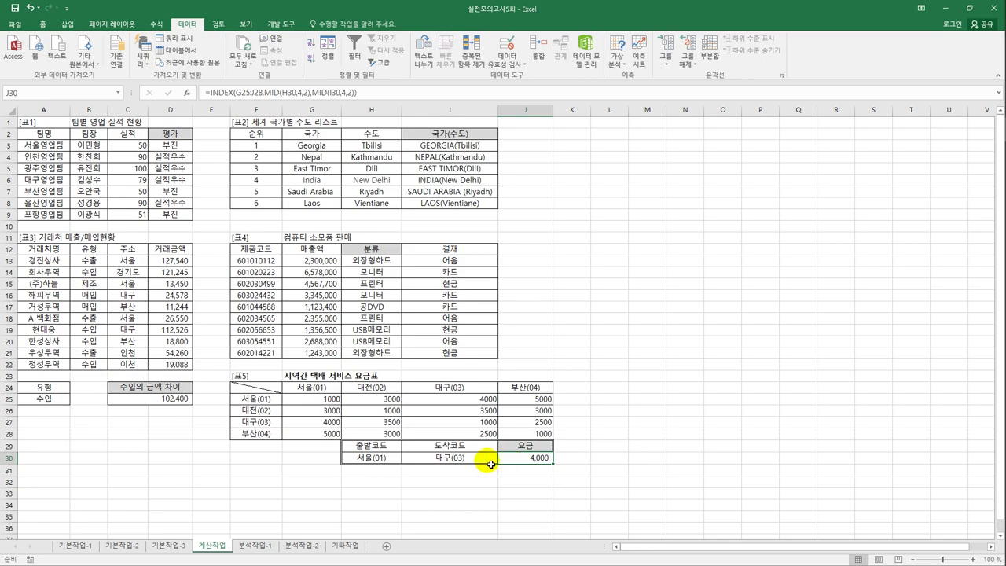
On the 분석작업-1 sheet, create a pivot table from B3:G15 in the existing worksheet, starting at cell B20
left_click(262, 553)
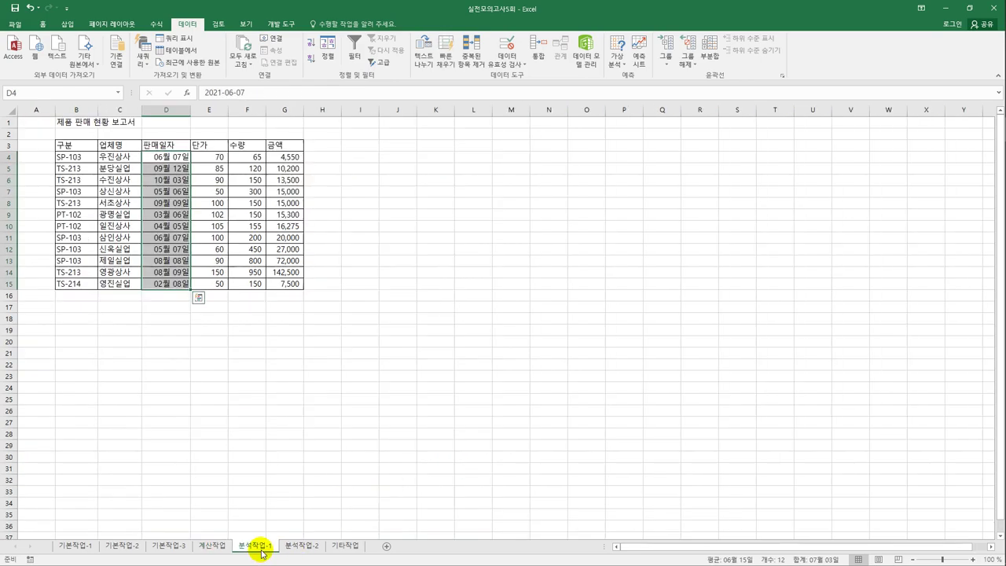
left_click(281, 404)
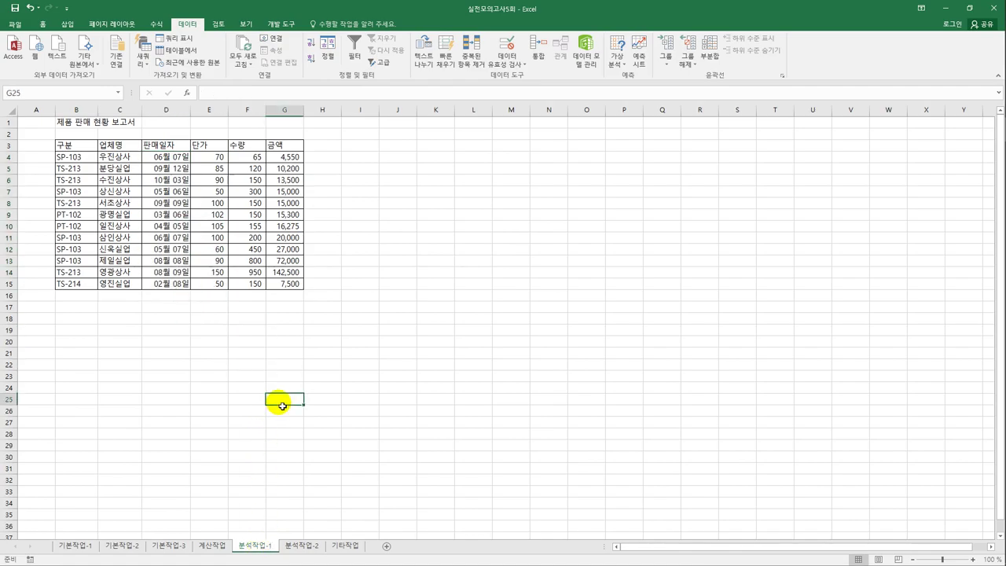
left_click(84, 158)
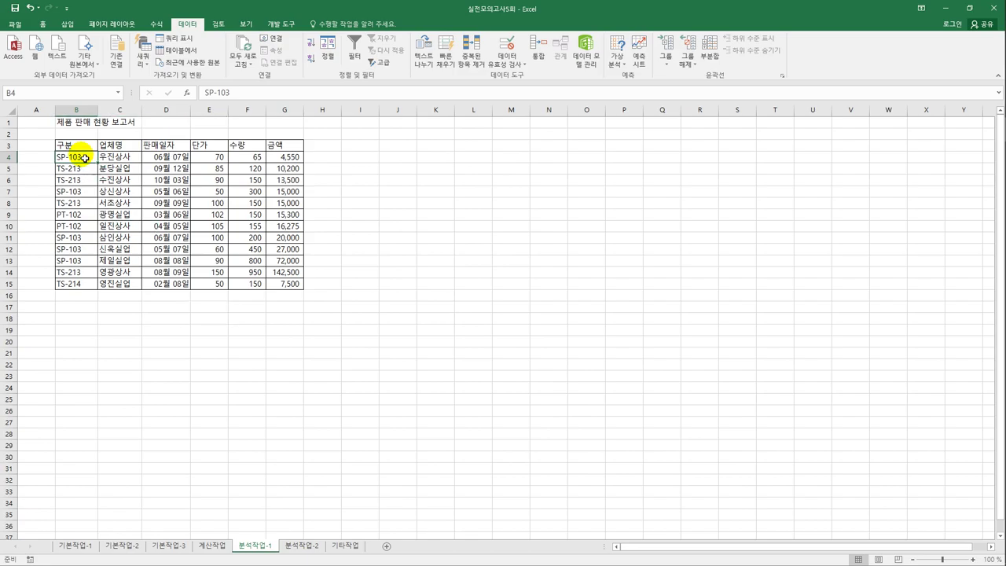
left_click(68, 23)
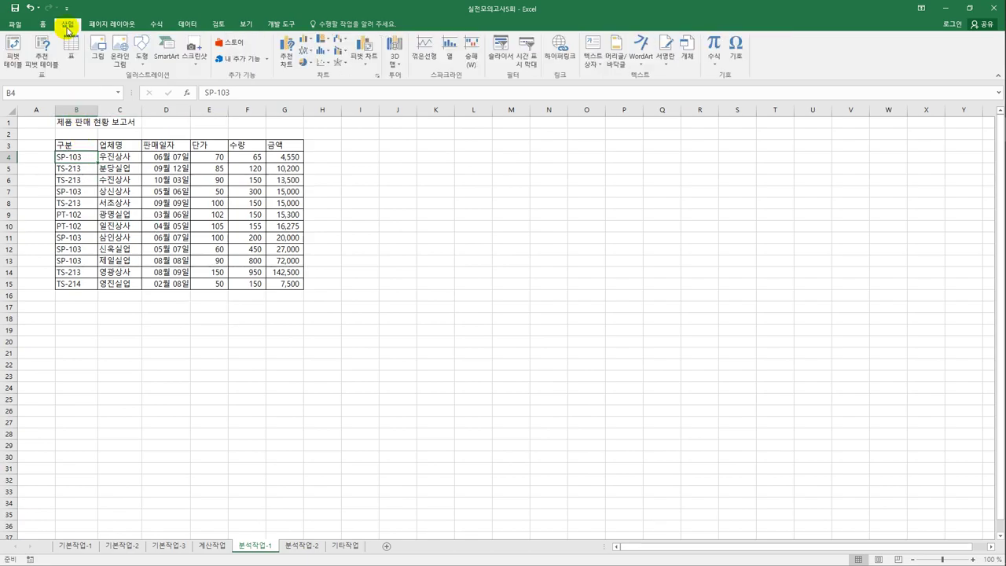
left_click(24, 45)
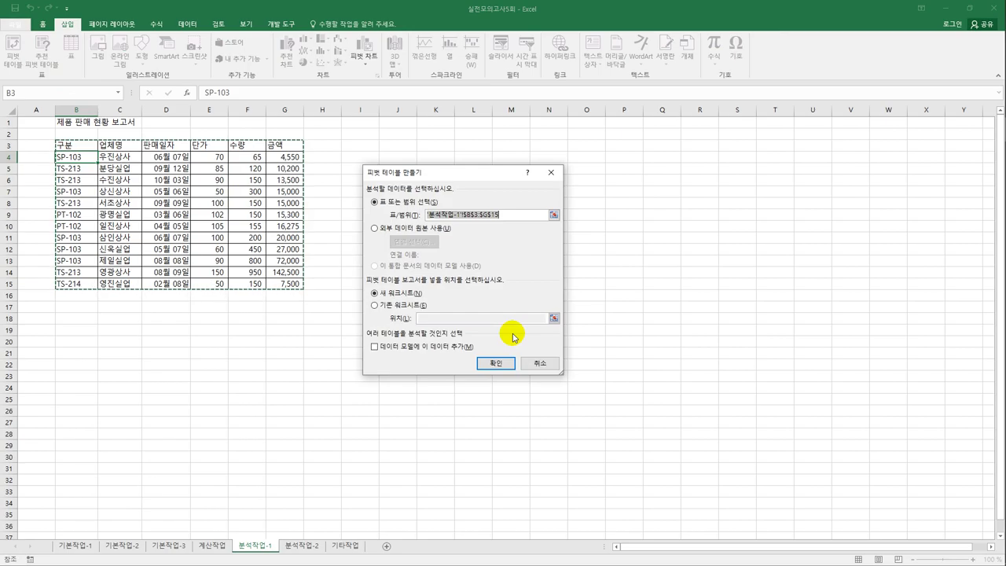
left_click(412, 305)
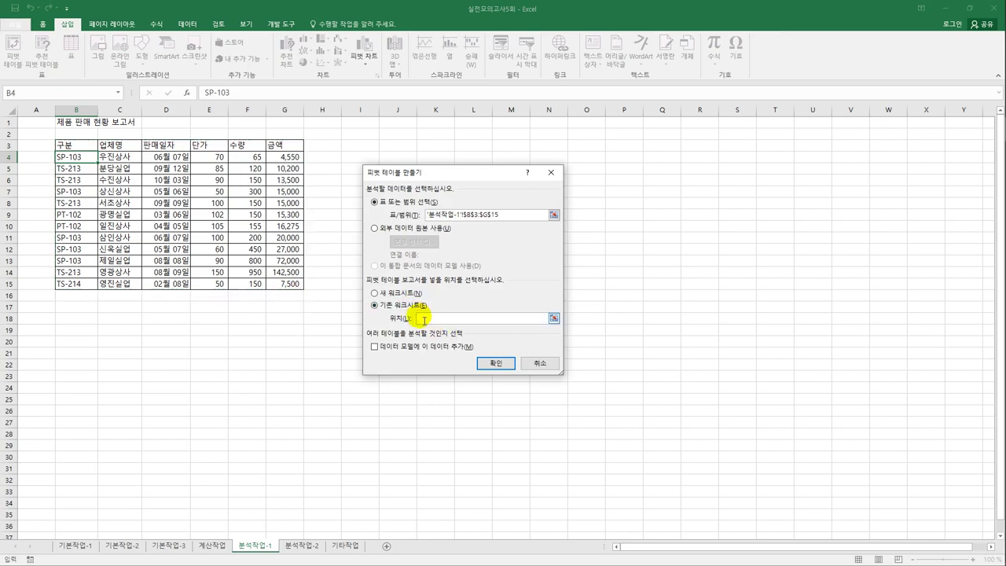
left_click(76, 342)
left_click(493, 364)
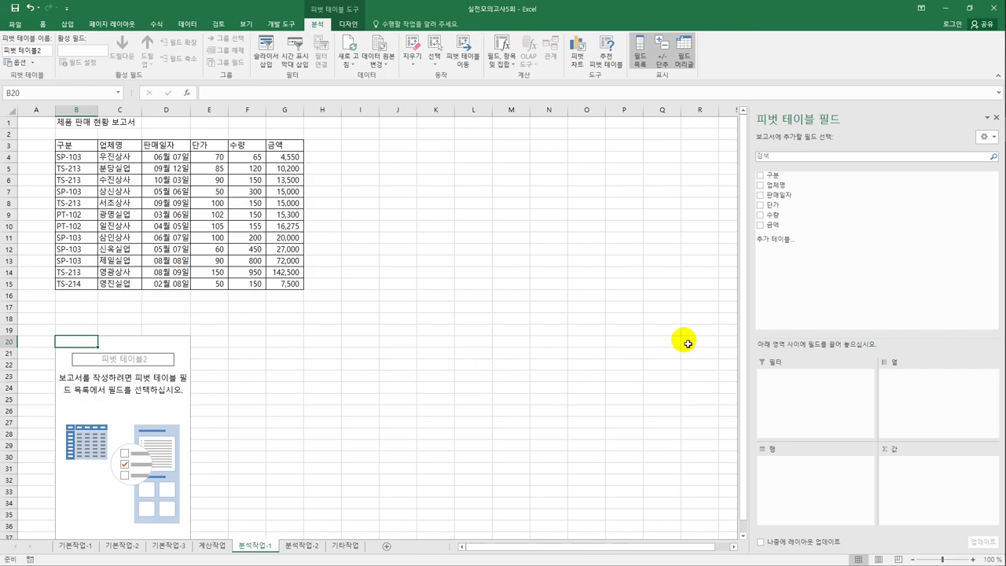
Place 판매일자 in the pivot table's rows, 구분 in its columns and 금액 in its values
left_click_drag(782, 195, 790, 468)
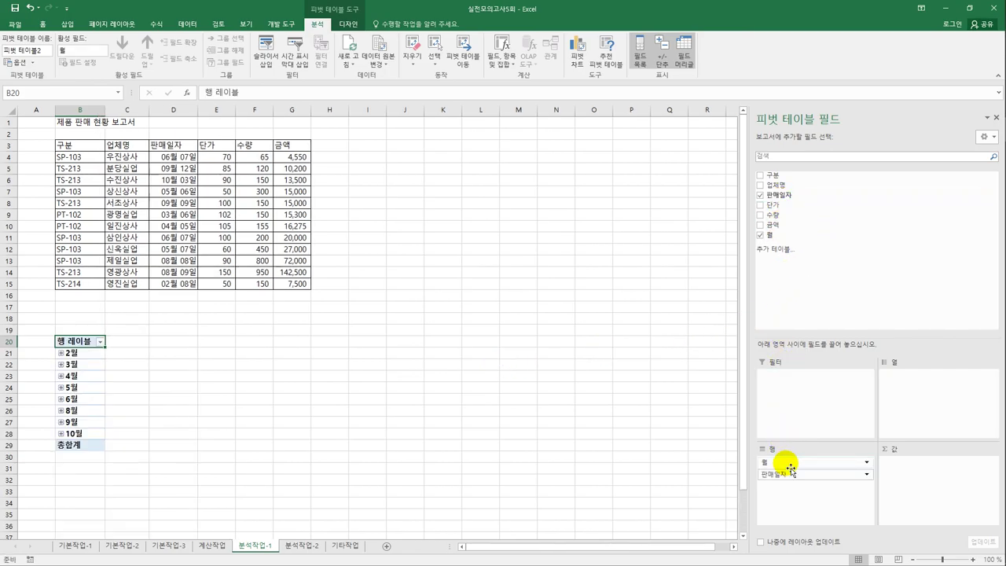
left_click_drag(796, 175, 900, 398)
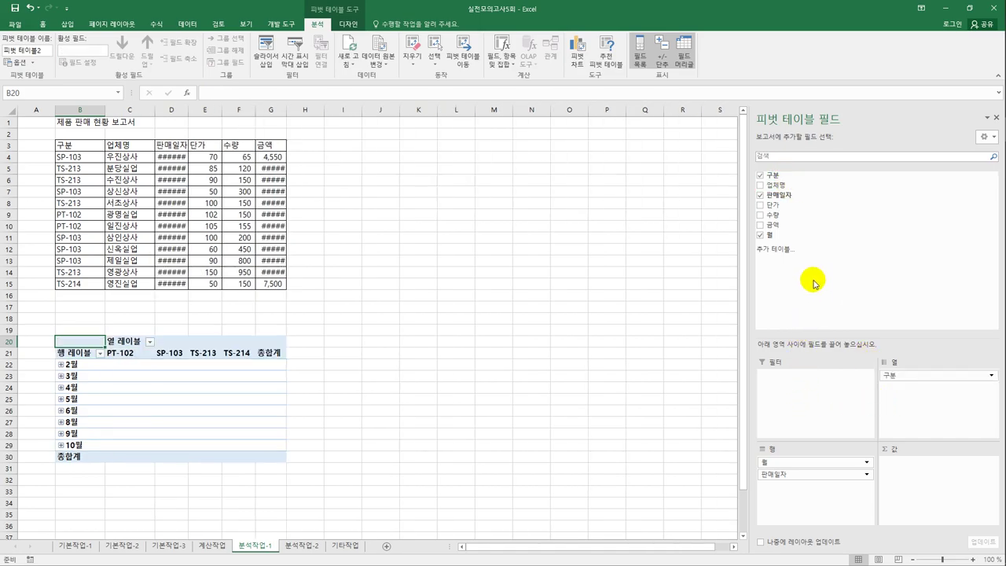
left_click_drag(794, 226, 912, 476)
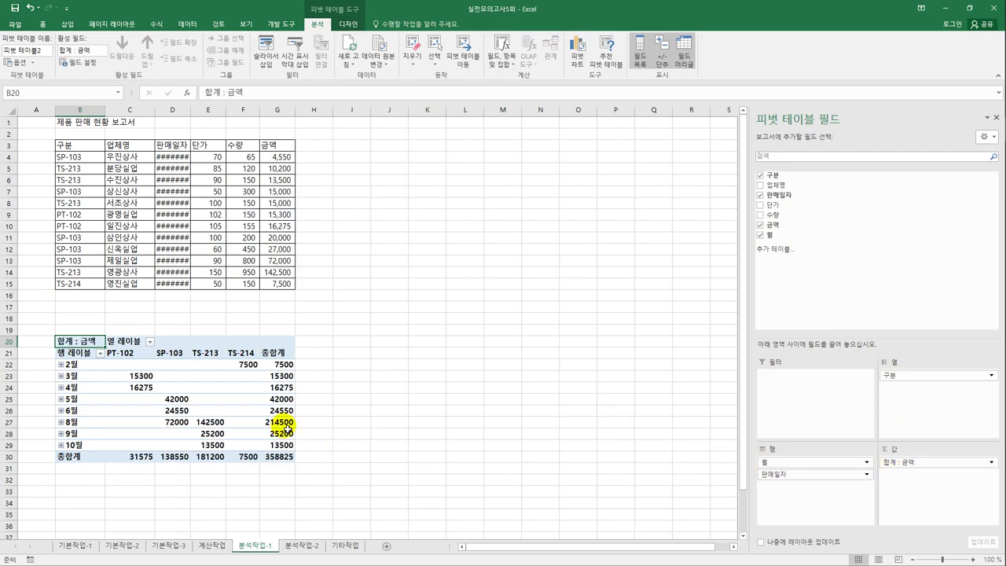
Change the pivot table's report layout to outline form (개요 형식)
scroll(314, 422, "down", 3)
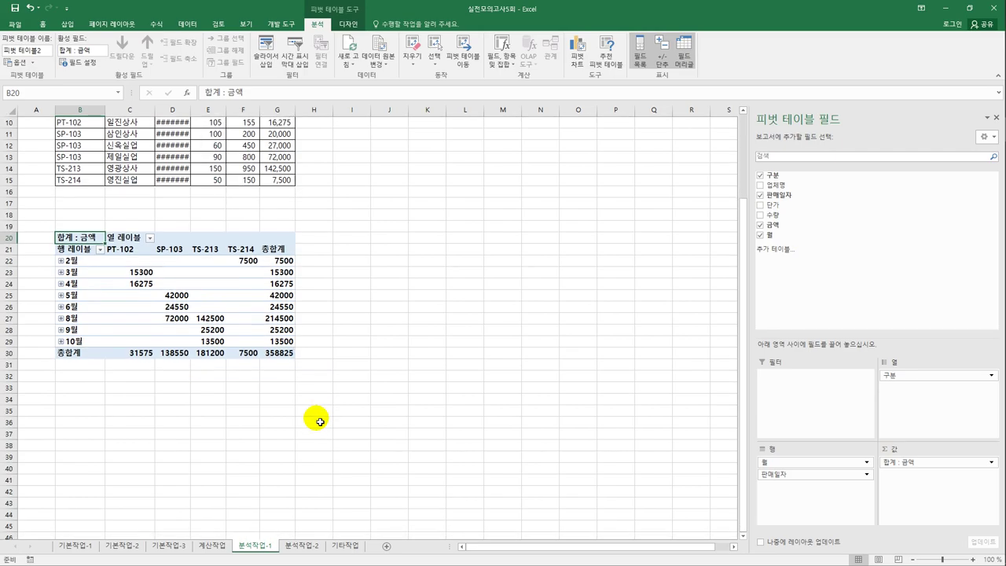
scroll(320, 422, "down", 1)
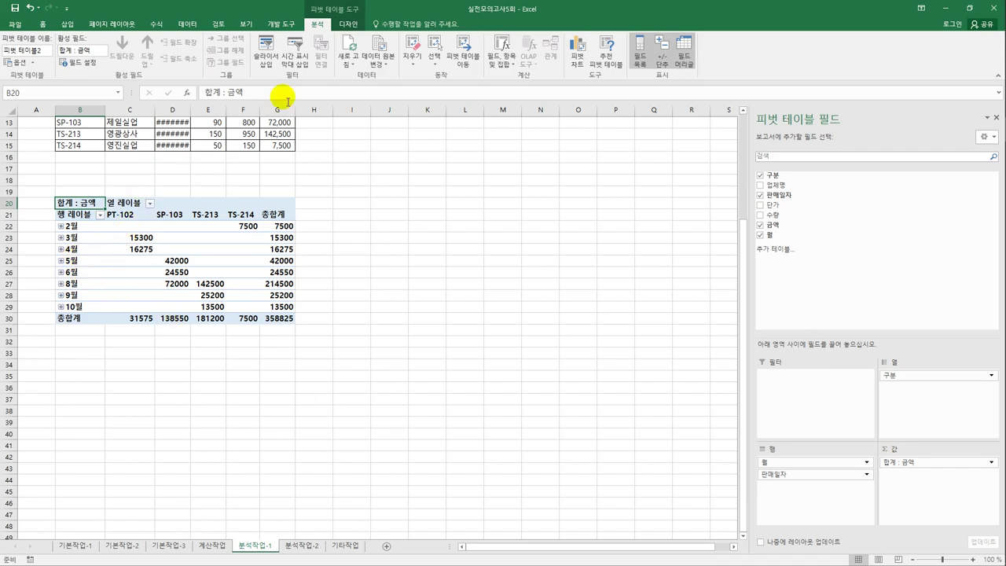
left_click(347, 26)
left_click(65, 59)
left_click(85, 102)
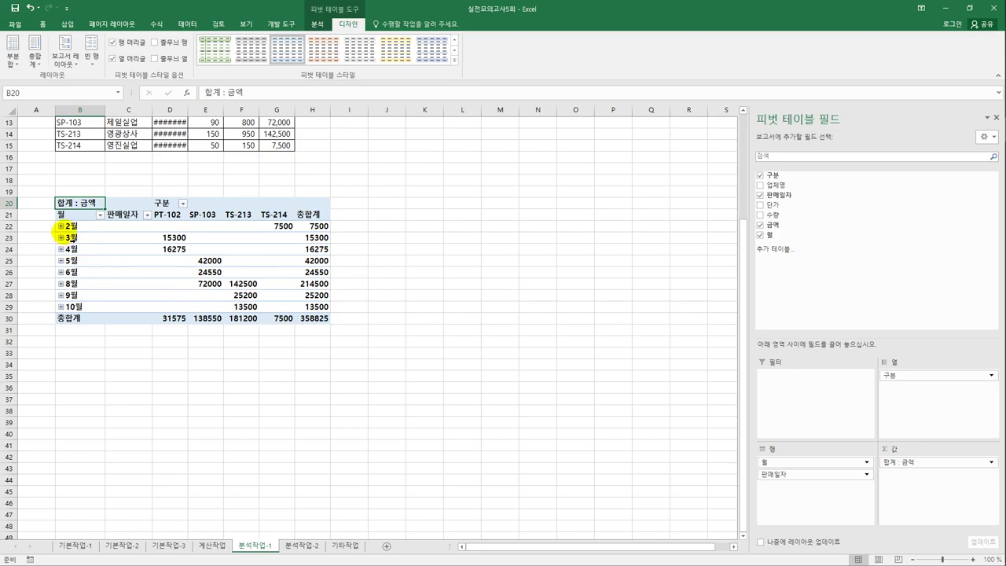
Group the pivot table's 판매일자 row field by quarter (분기) only, deselecting the day and month units
left_click(83, 228)
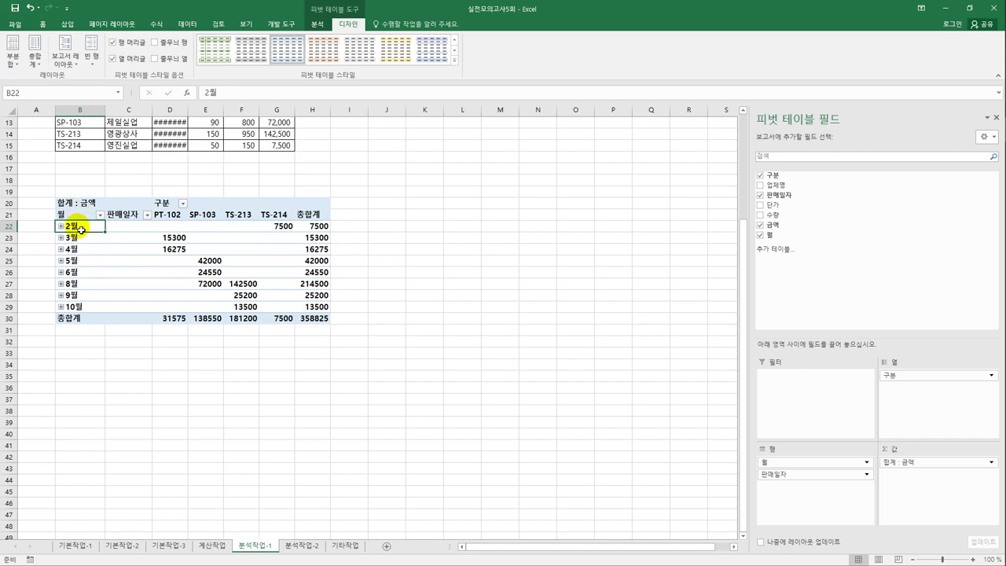
right_click(82, 229)
left_click(116, 333)
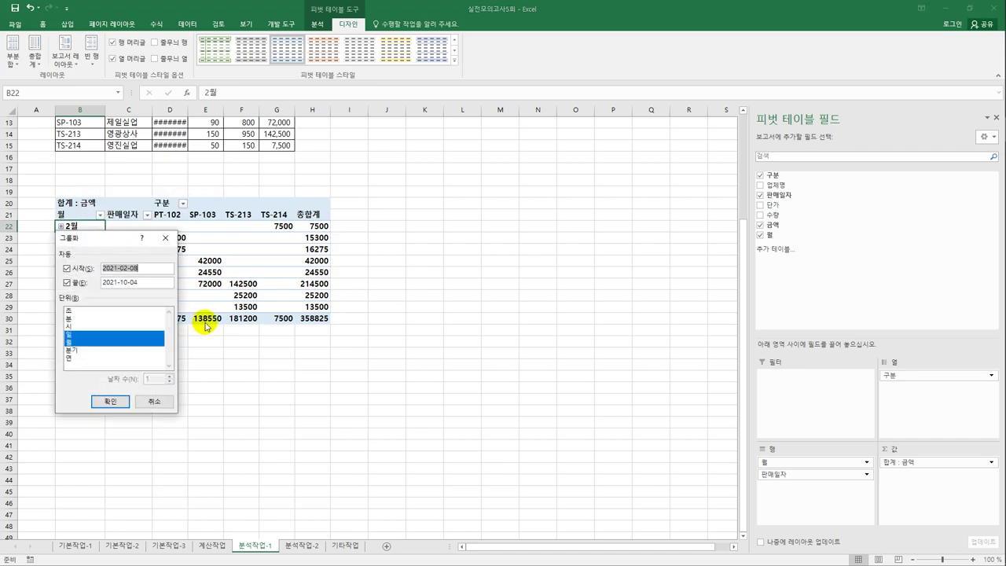
left_click_drag(106, 238, 422, 141)
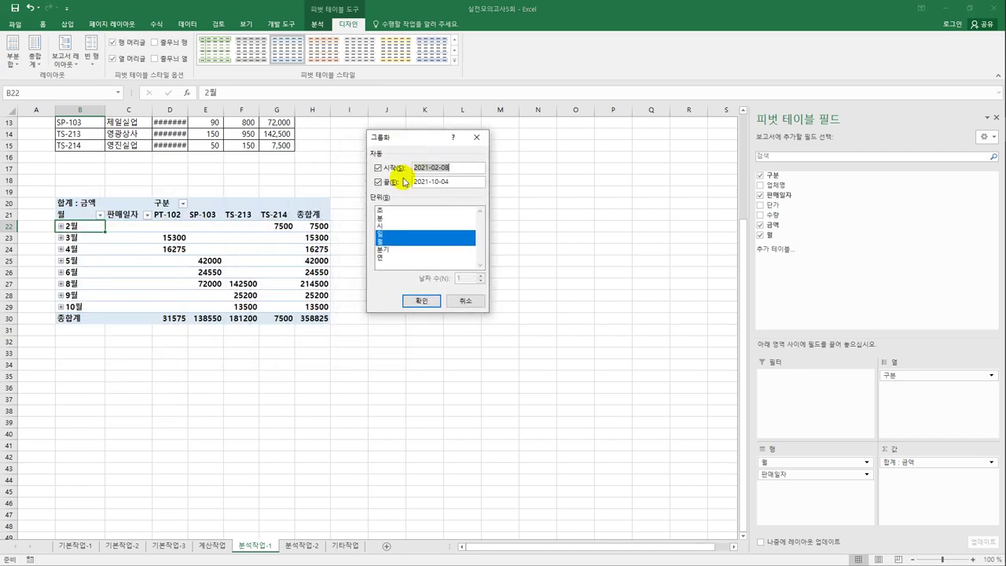
left_click(384, 233)
left_click(385, 242)
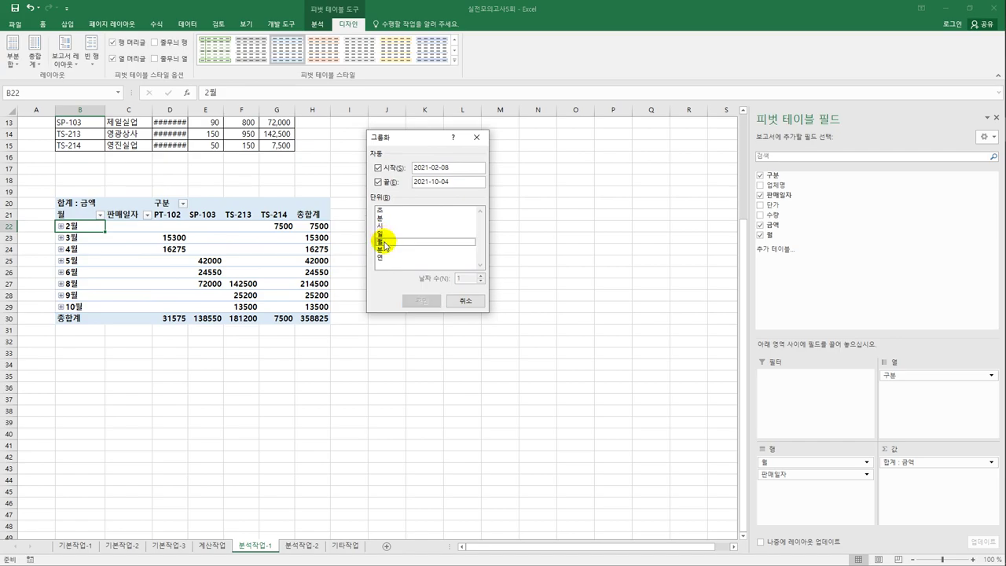
left_click(387, 250)
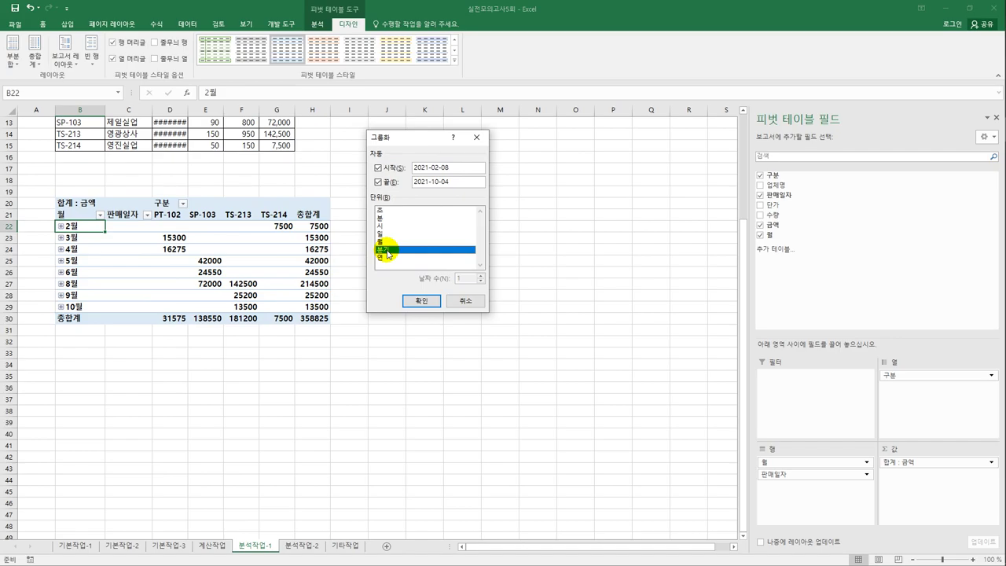
left_click(416, 305)
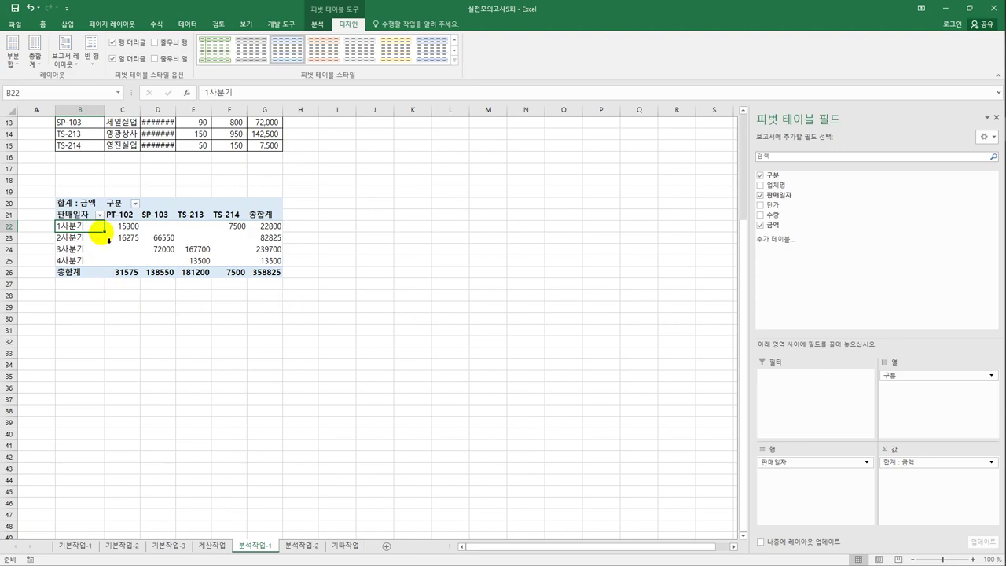
Insert a clustered column (묶은 세로 막대형) pivot chart from the pivot table and place it beside the table
mouse_move(161, 272)
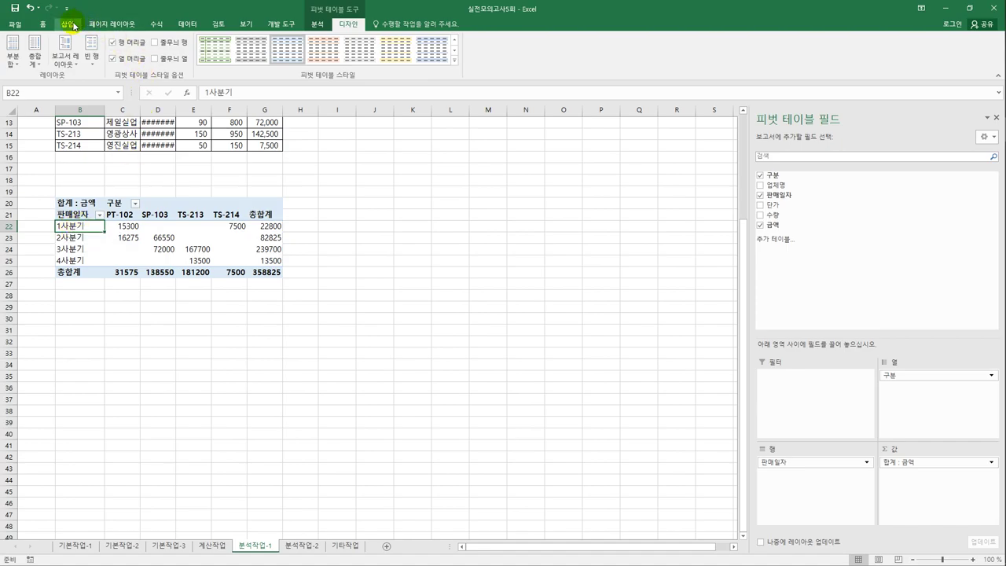
left_click(317, 25)
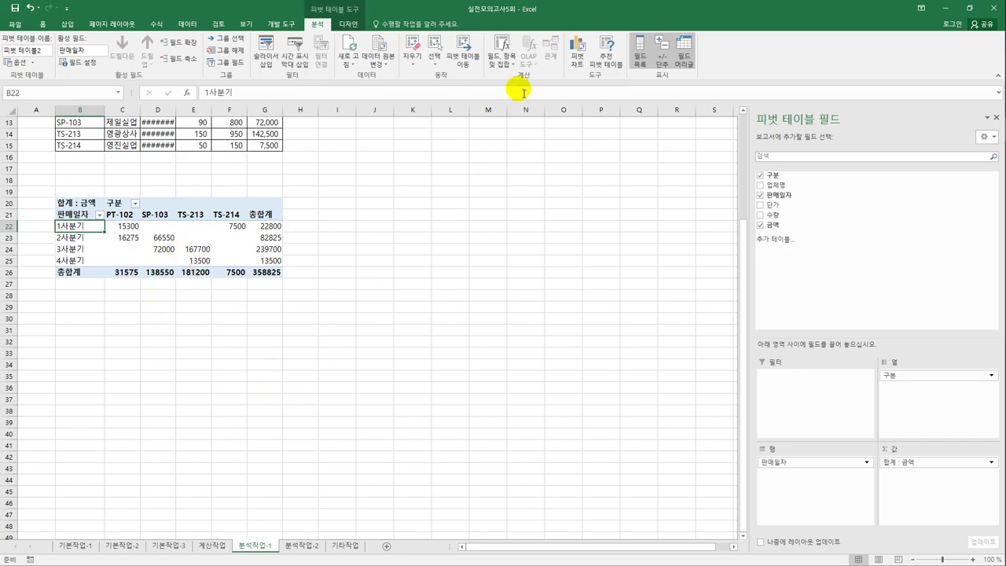
left_click(578, 59)
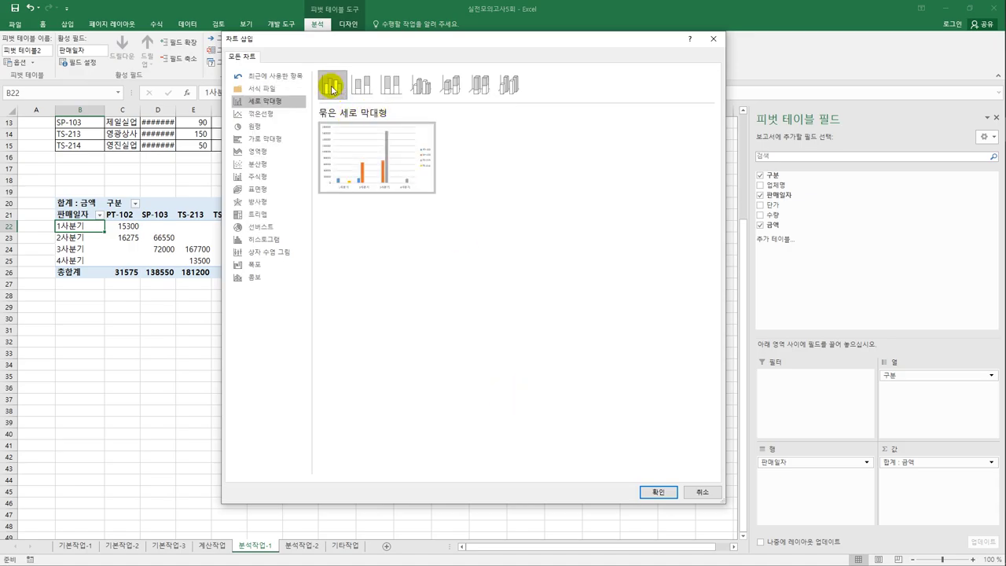
left_click(649, 491)
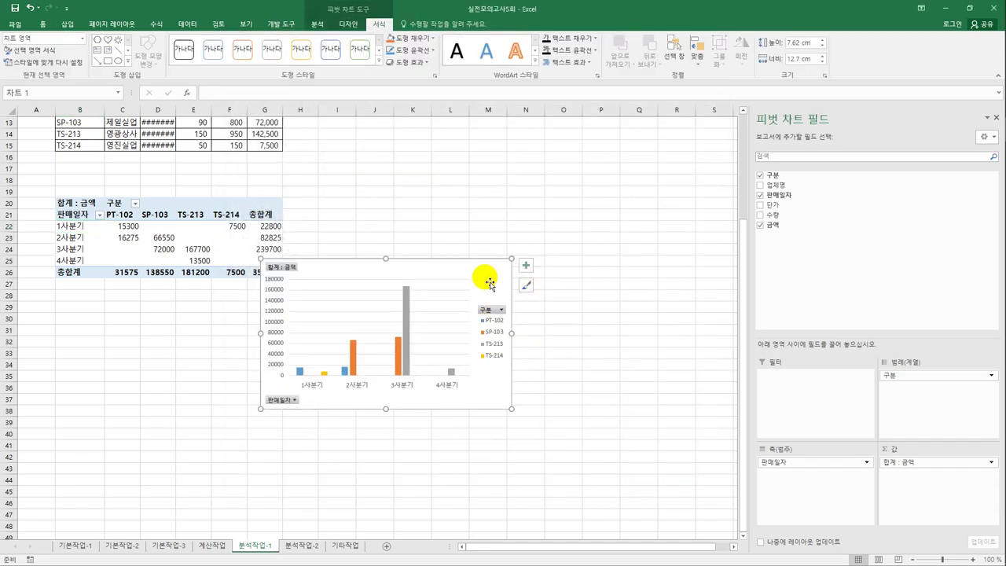
left_click_drag(491, 279, 542, 212)
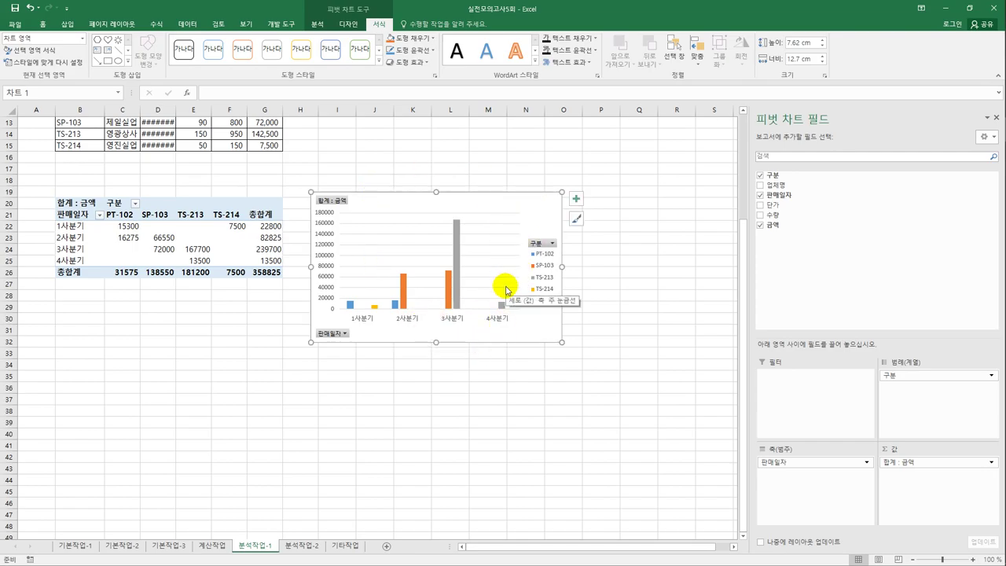
Move the pivot chart to a new chart sheet, keeping the suggested sheet name
right_click(548, 212)
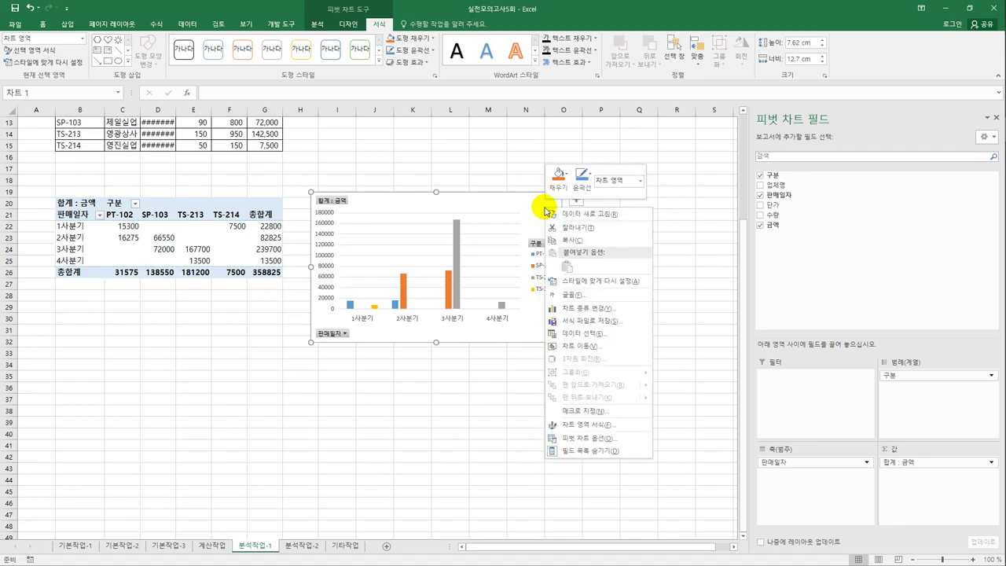
left_click(584, 347)
left_click(501, 326)
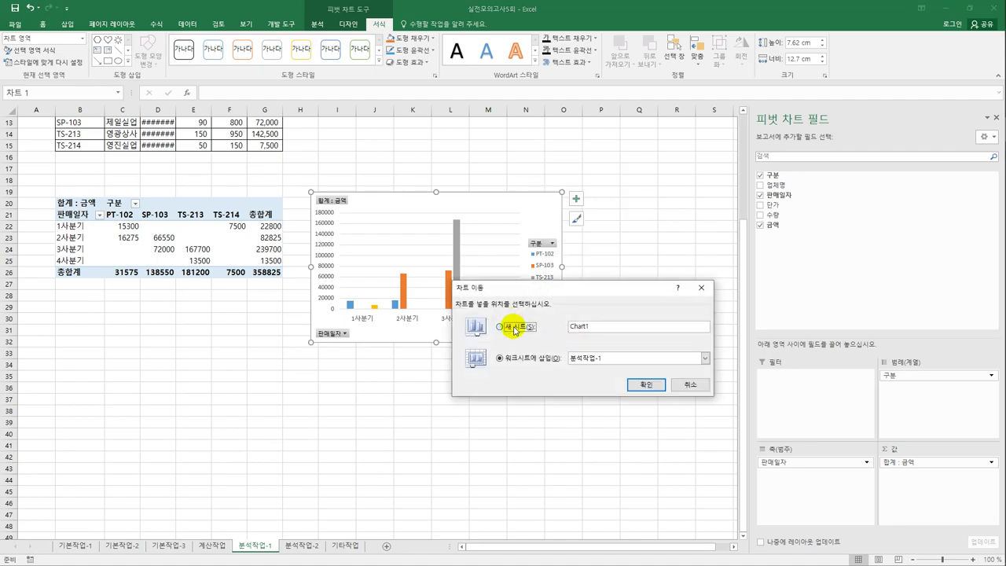
left_click(626, 384)
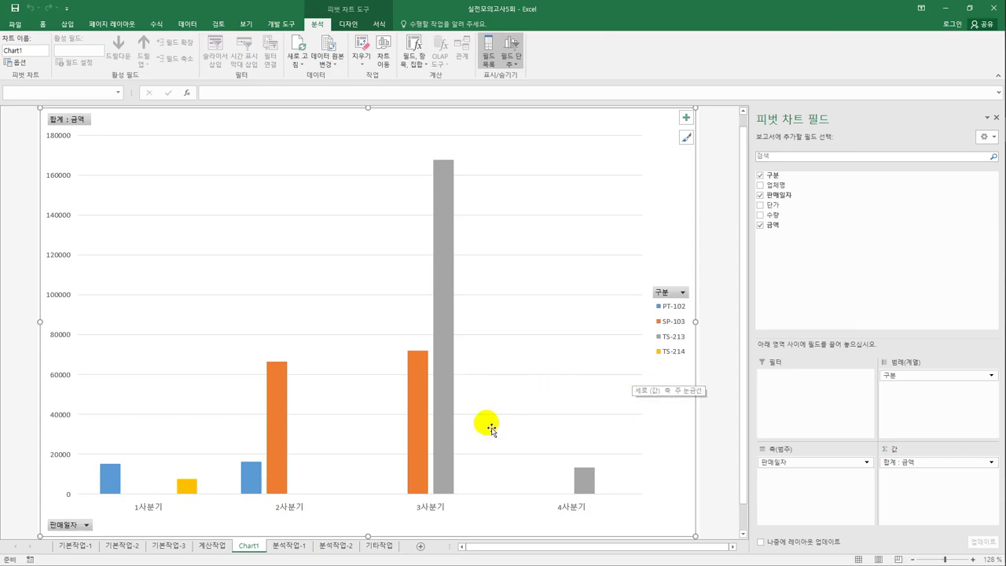
On the 분석작업-2 sheet, enter the wildcard items *소설, *간지 and *도서 in G16:G18 of 표4
left_click(345, 546)
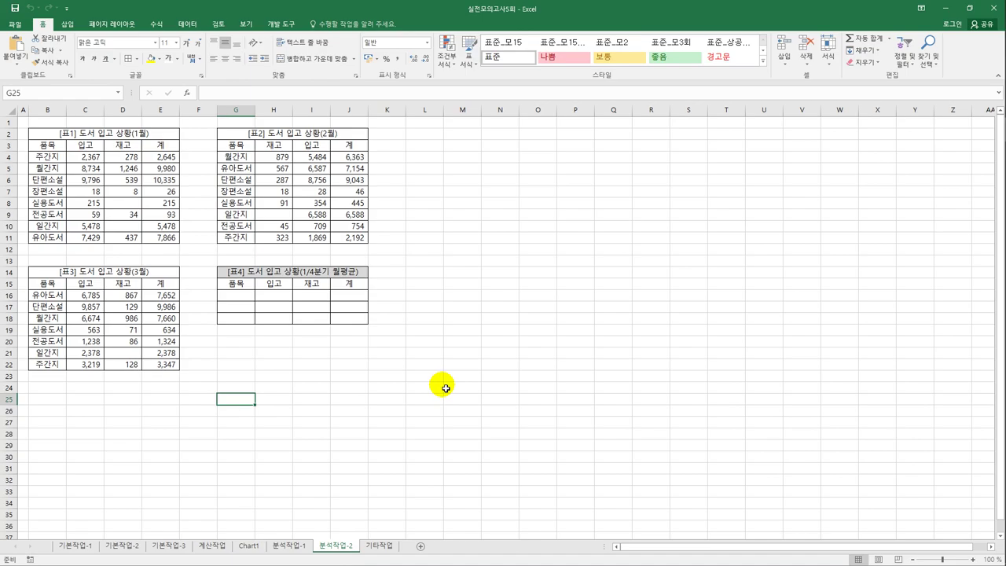
left_click(443, 387)
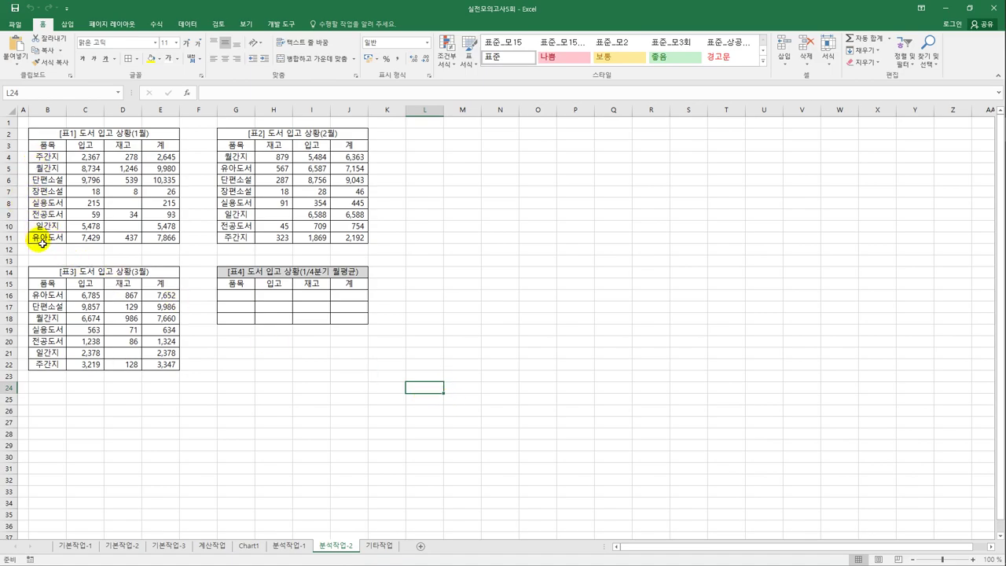
left_click(230, 298)
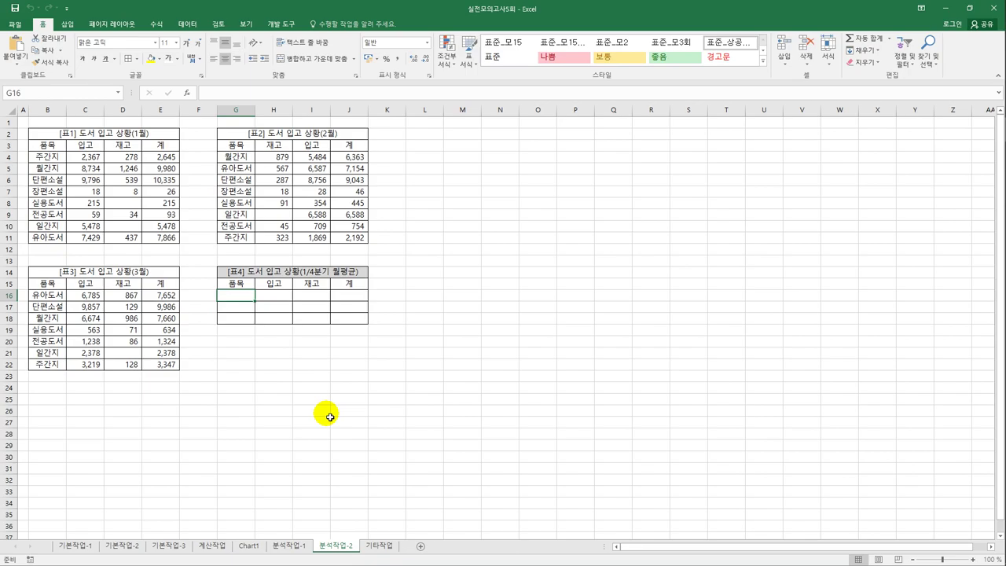
type("*")
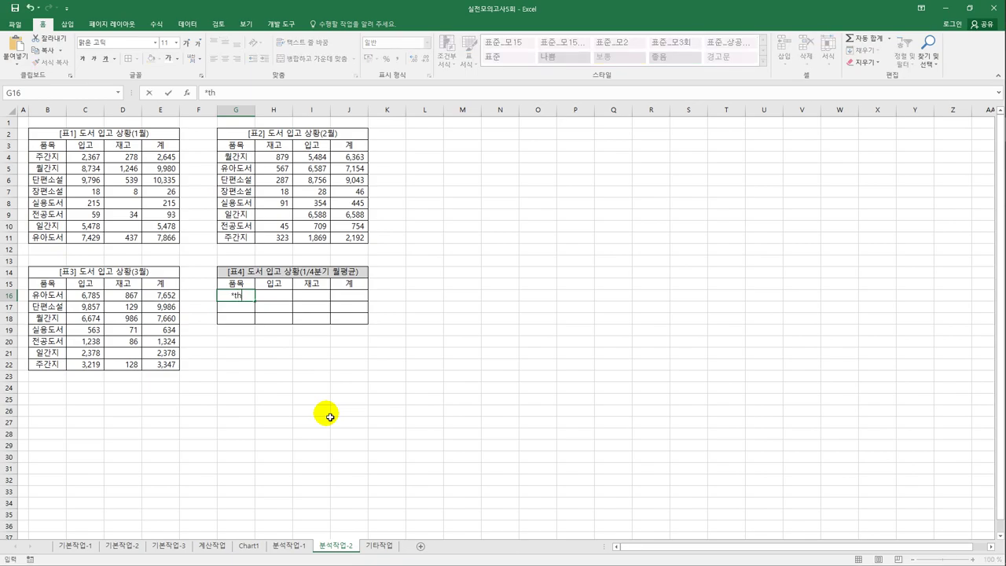
type("소설")
key("Return")
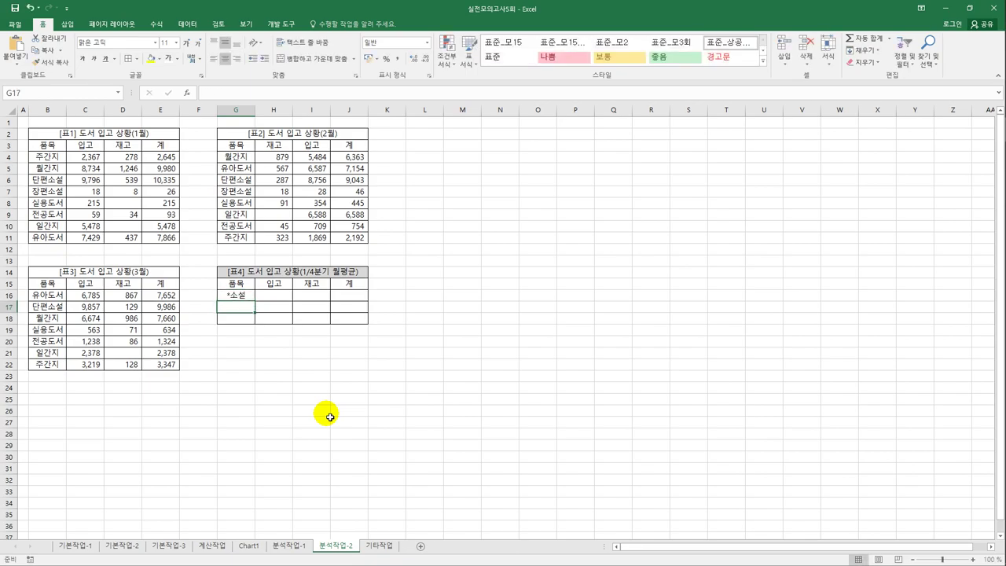
type("*간지")
key("ctrl+Return")
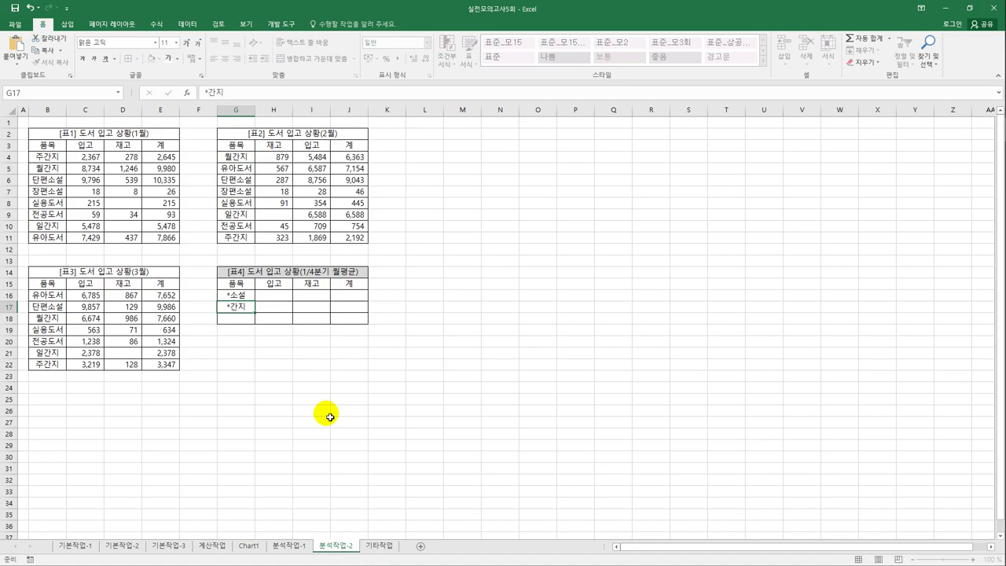
key("Return")
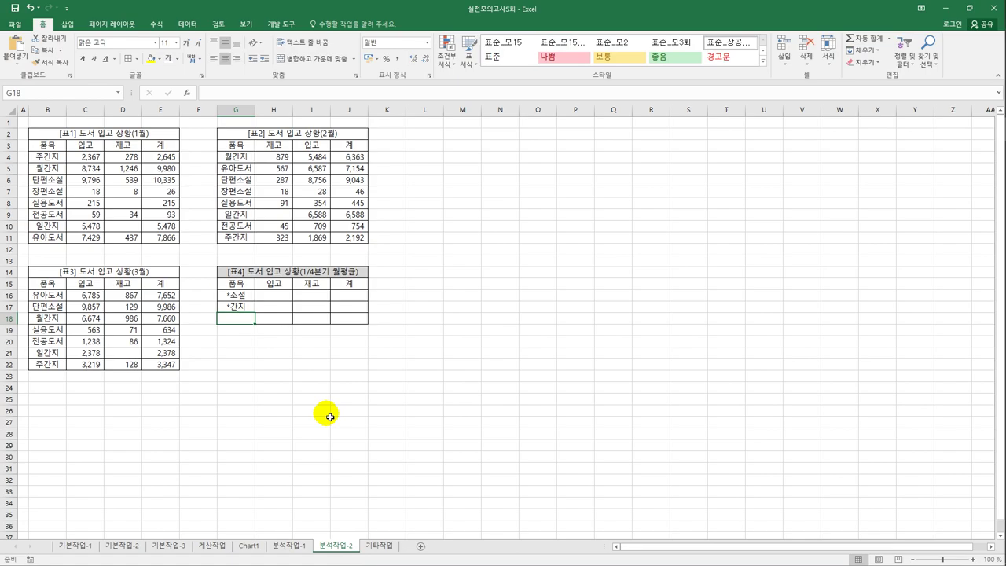
type("*도서")
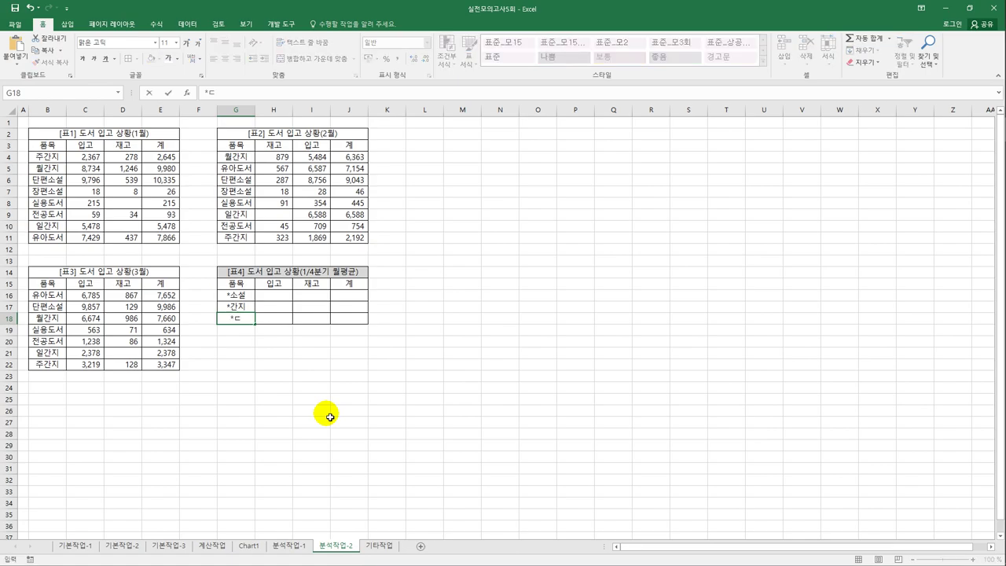
key("Return")
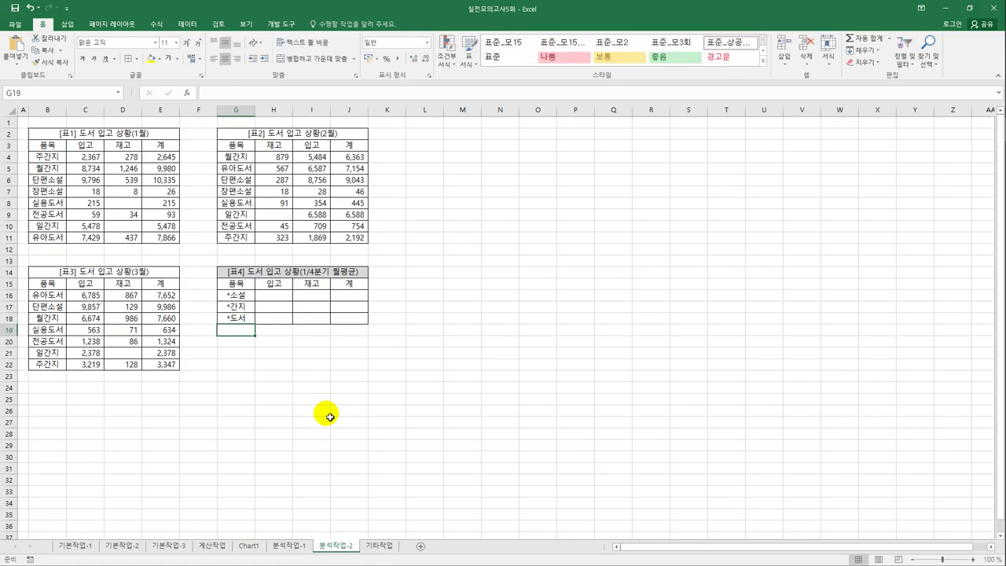
Start a data consolidation (통합) on G15:J18 with the function set to average (평균)
left_click(245, 289)
left_click_drag(244, 289, 342, 319)
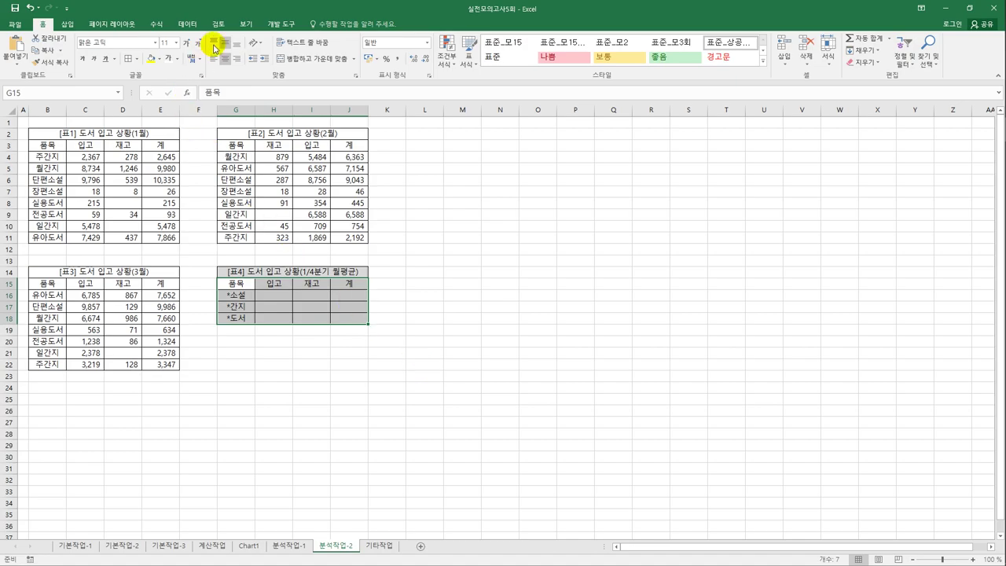
left_click(196, 25)
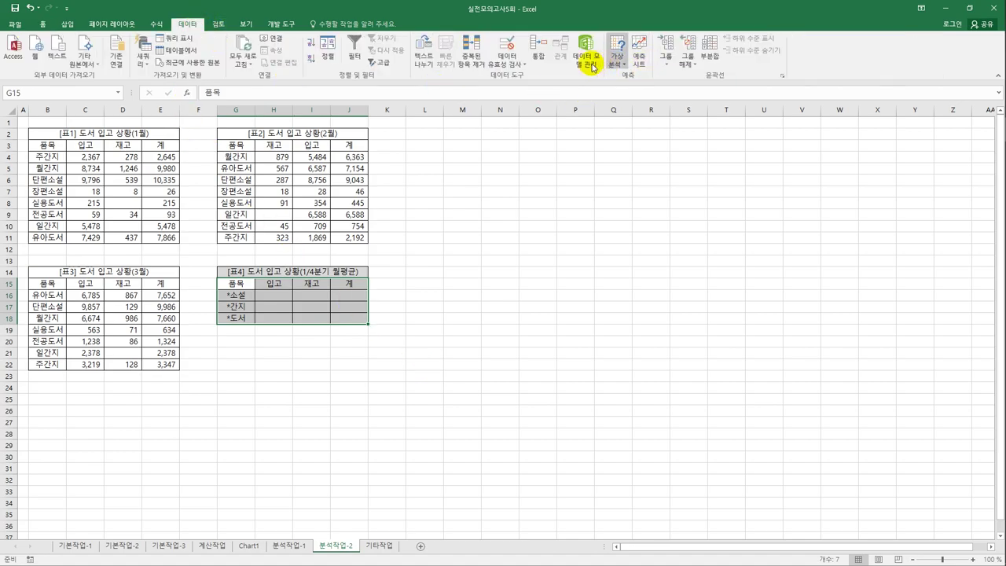
left_click(537, 52)
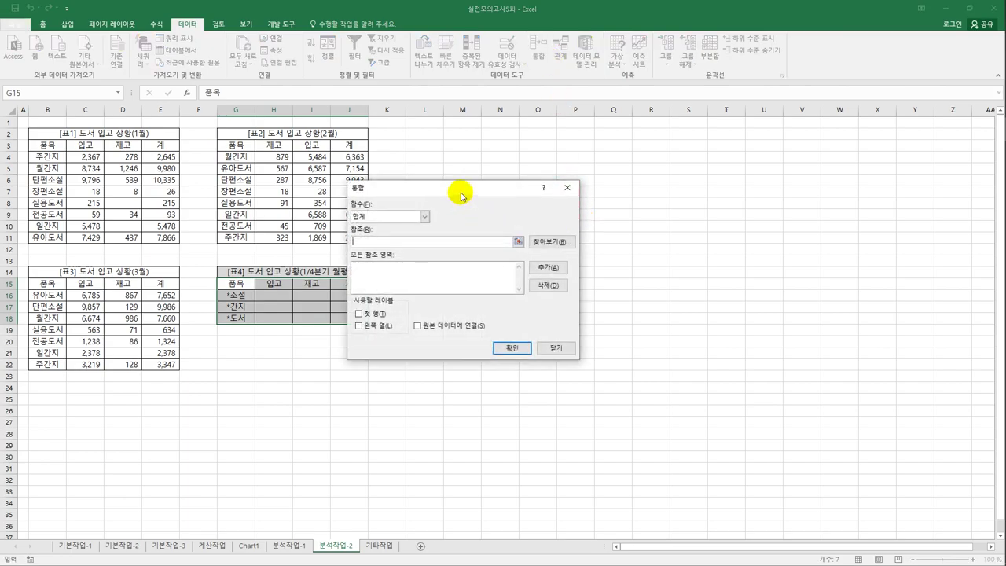
left_click(515, 191)
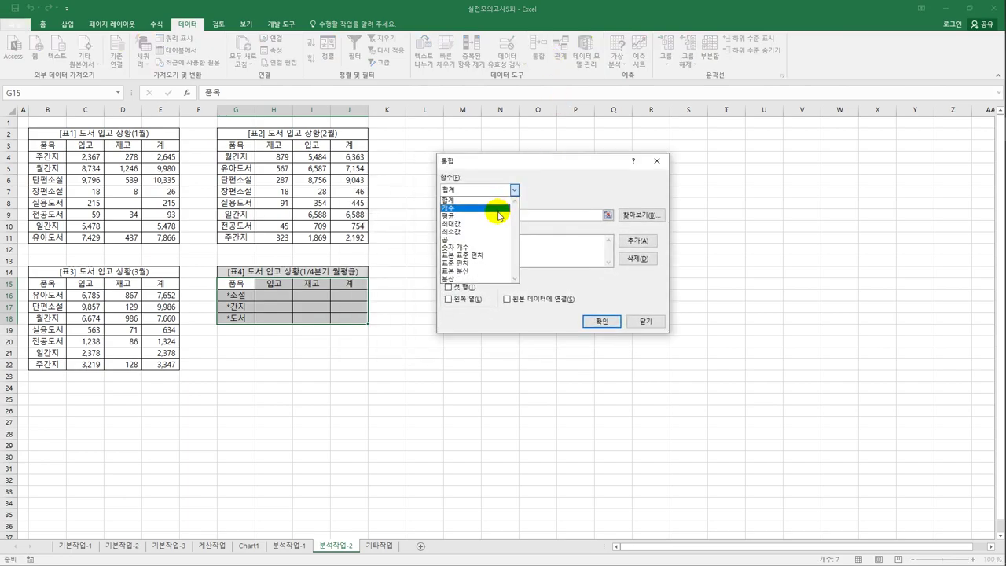
left_click(500, 218)
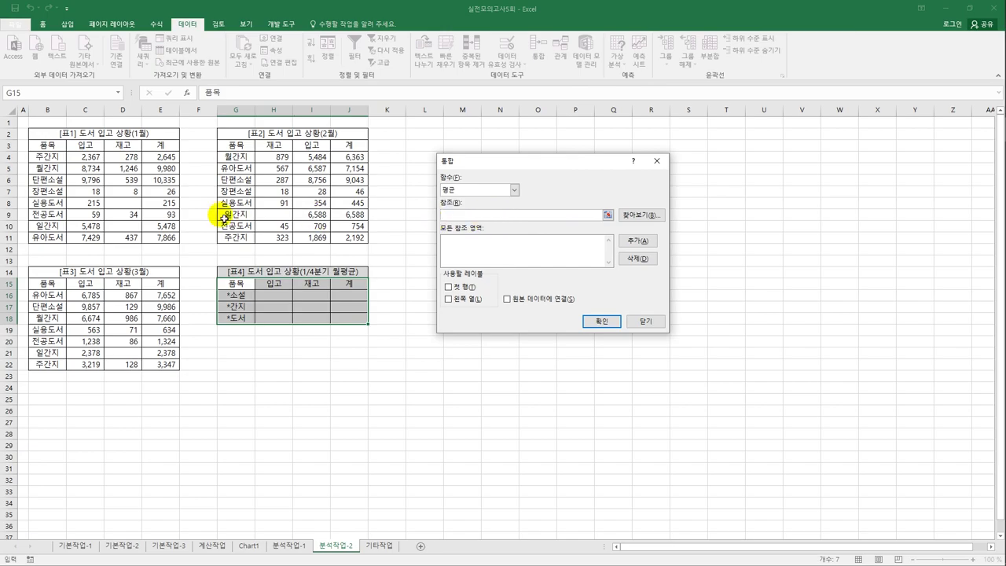
Add the ranges B3:E11, G3:J11 and B15:E22 as references for the consolidation
left_click_drag(47, 144, 158, 241)
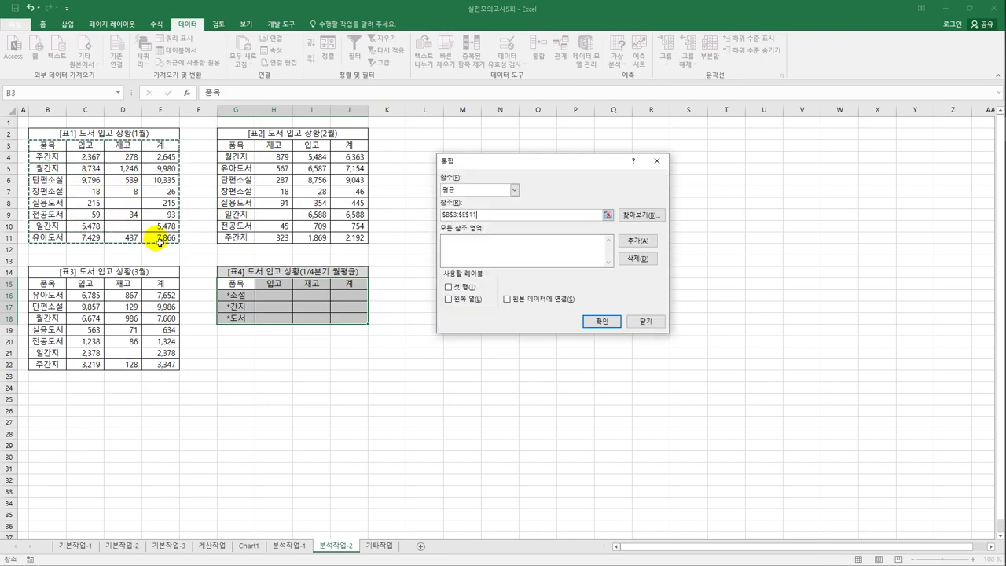
left_click(638, 241)
left_click_drag(232, 145, 338, 237)
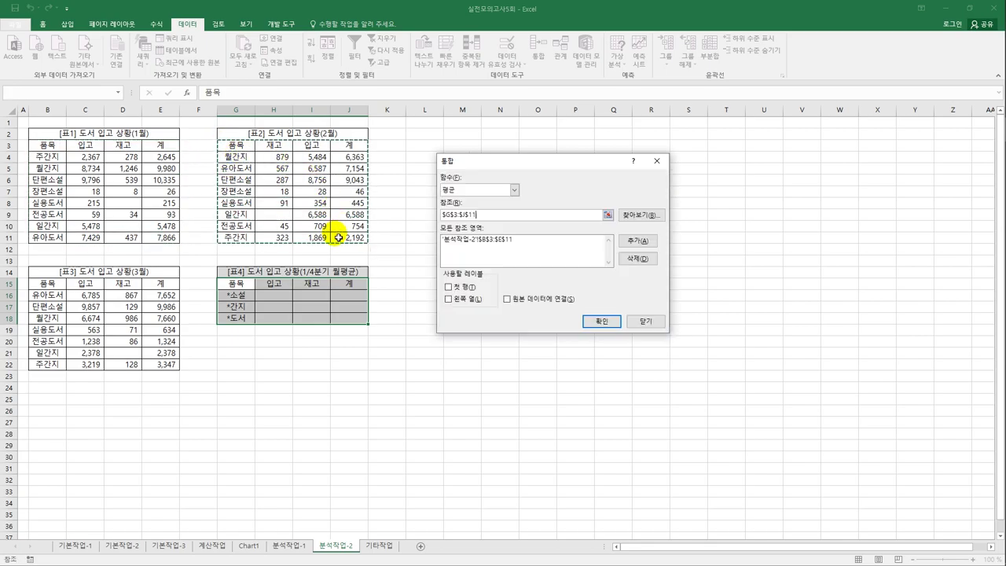
left_click(638, 241)
left_click_drag(74, 283, 158, 365)
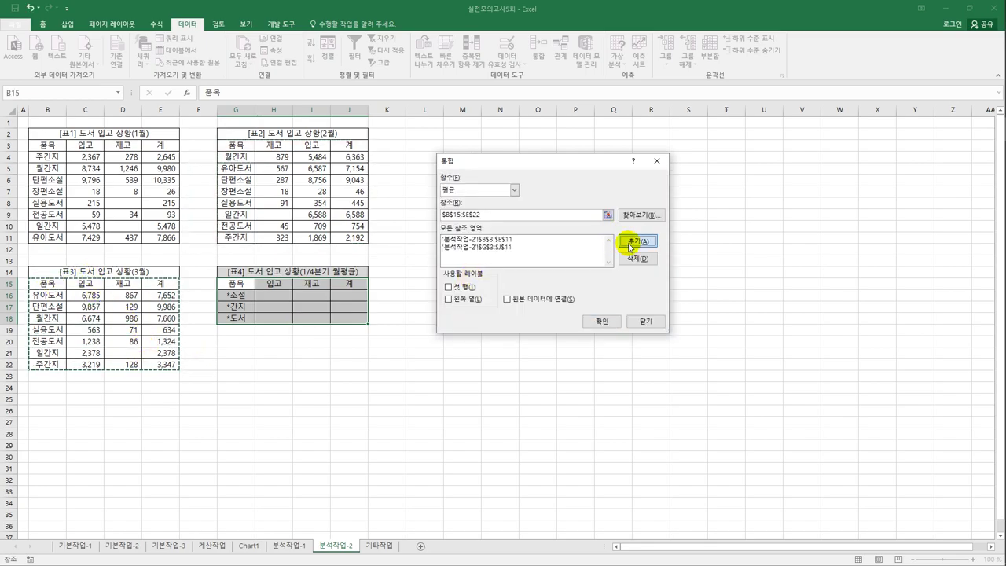
left_click(634, 242)
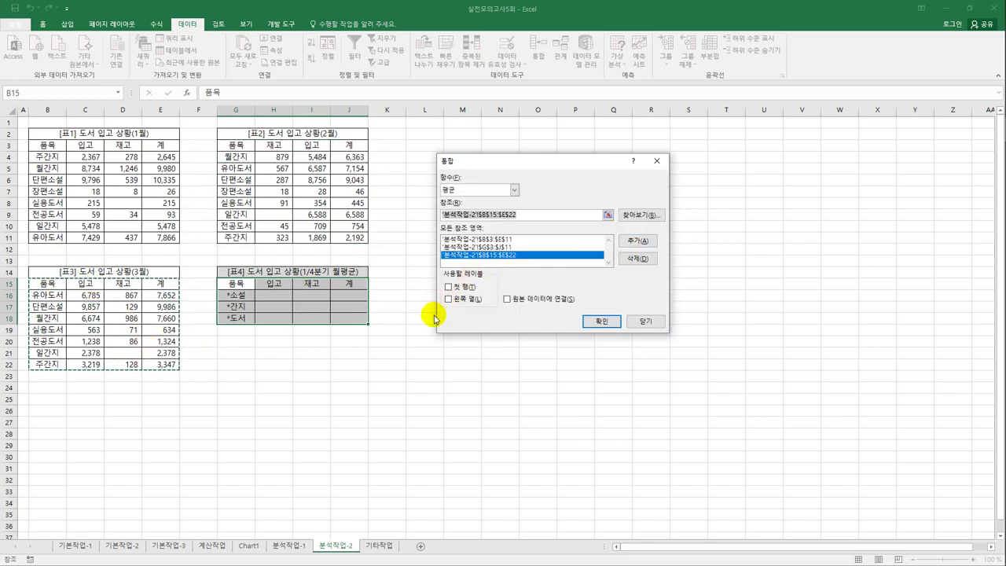
Use the top row (첫 행) and left column (왼쪽 열) as labels and run the consolidation into 표4
left_click(467, 288)
left_click(468, 299)
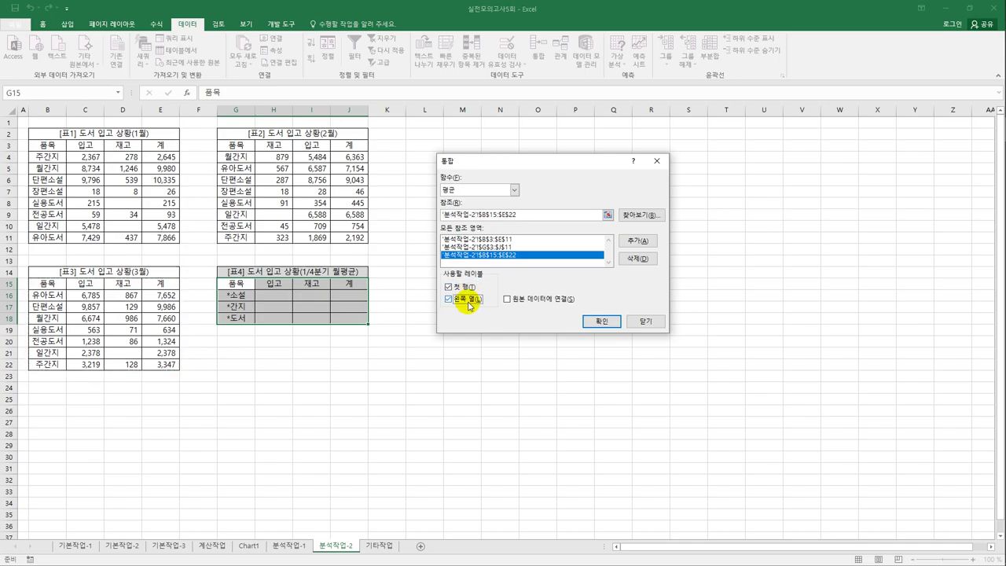
left_click(596, 321)
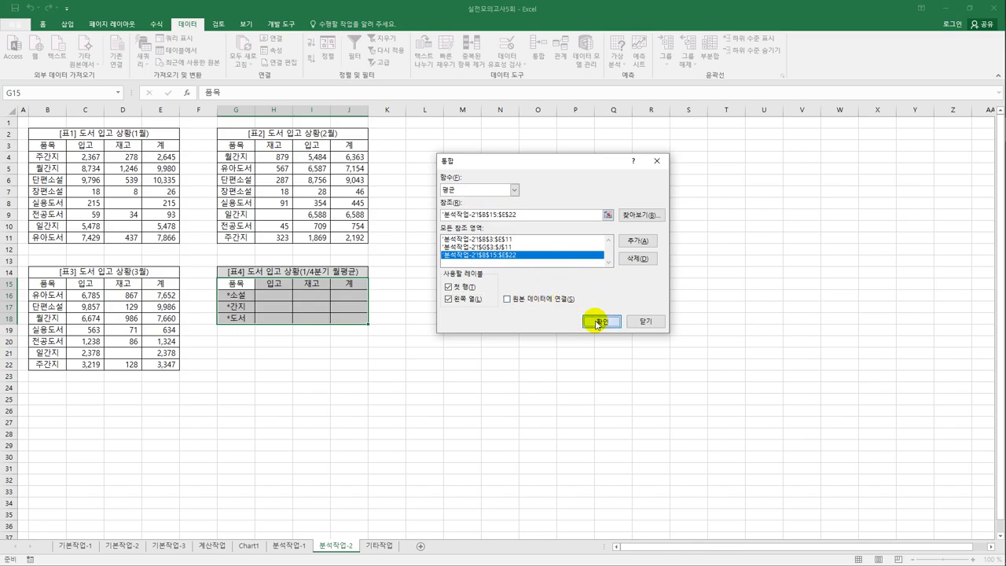
left_click(283, 298)
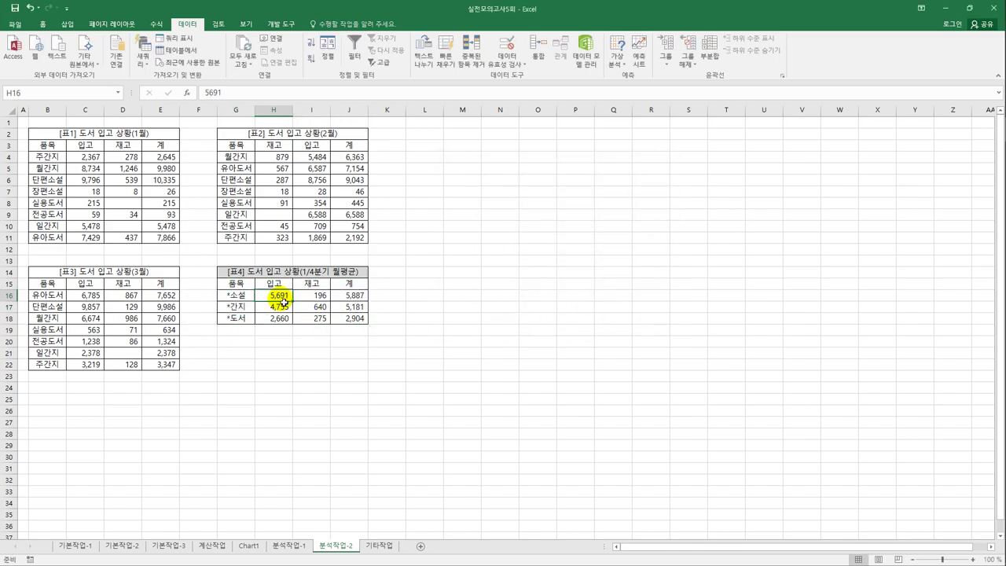
Check the consolidated monthly averages for *간지 and *도서 in H17:J18 of 표4
left_click(281, 307)
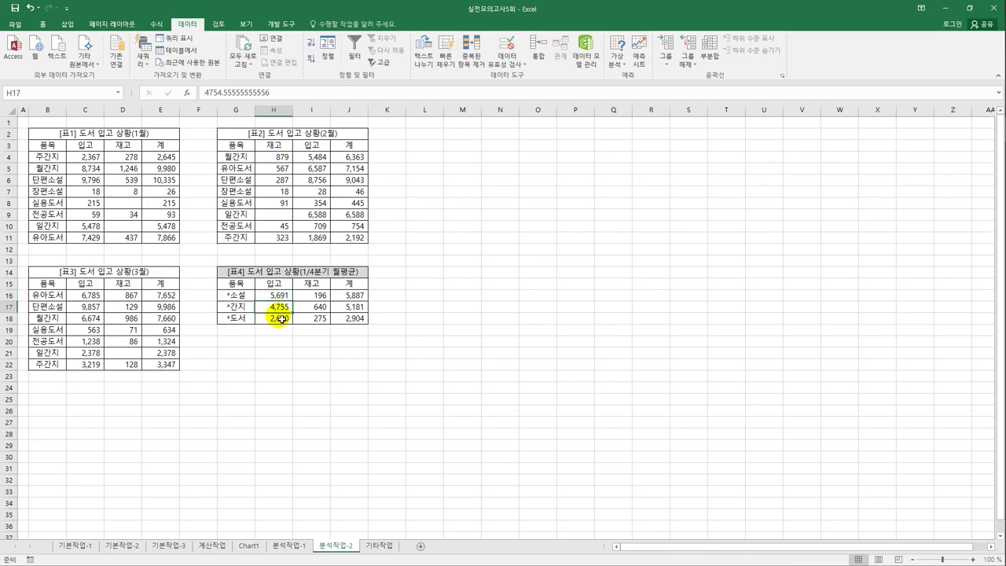
left_click(311, 307)
left_click(349, 307)
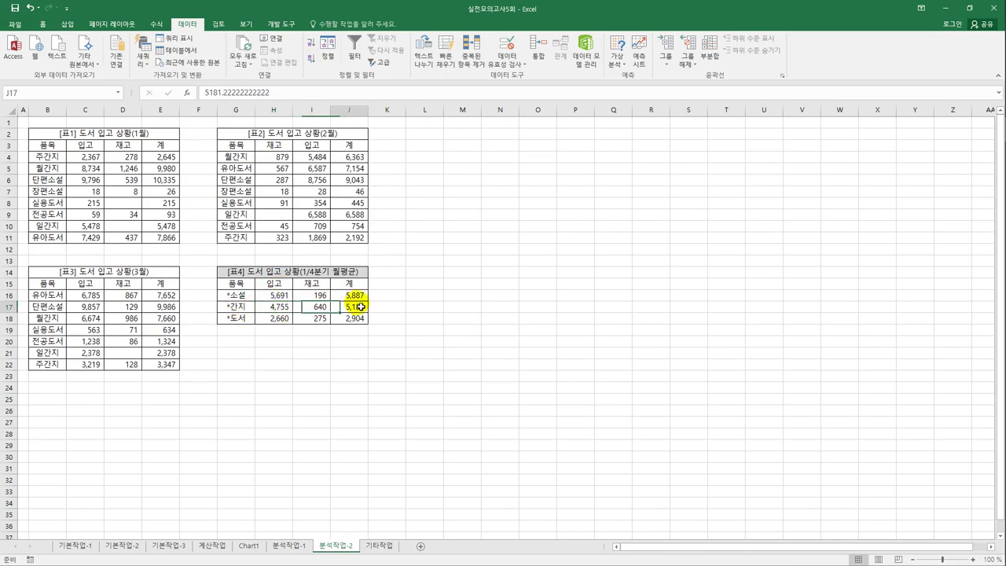
left_click(280, 318)
left_click(313, 319)
left_click(348, 318)
left_click(469, 371)
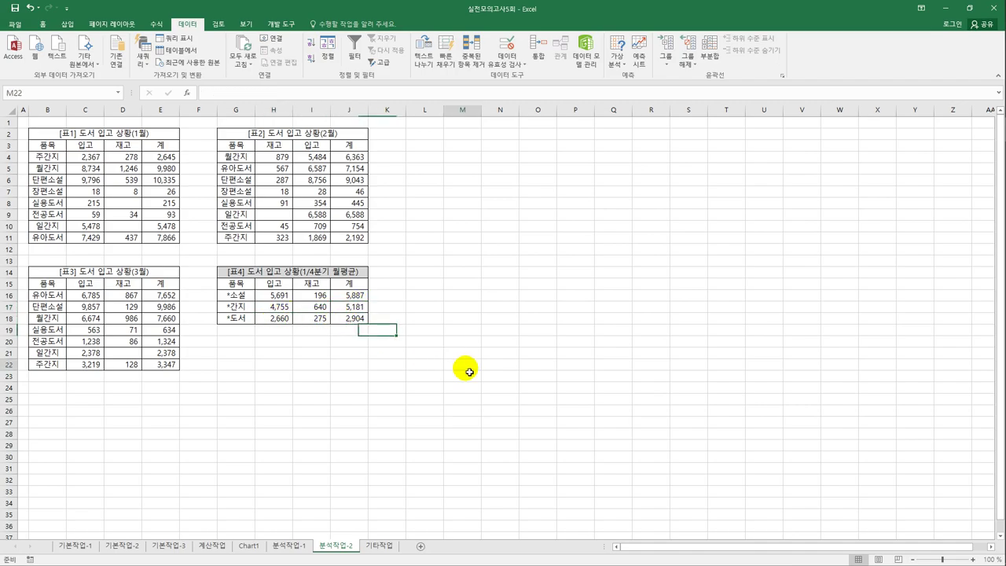
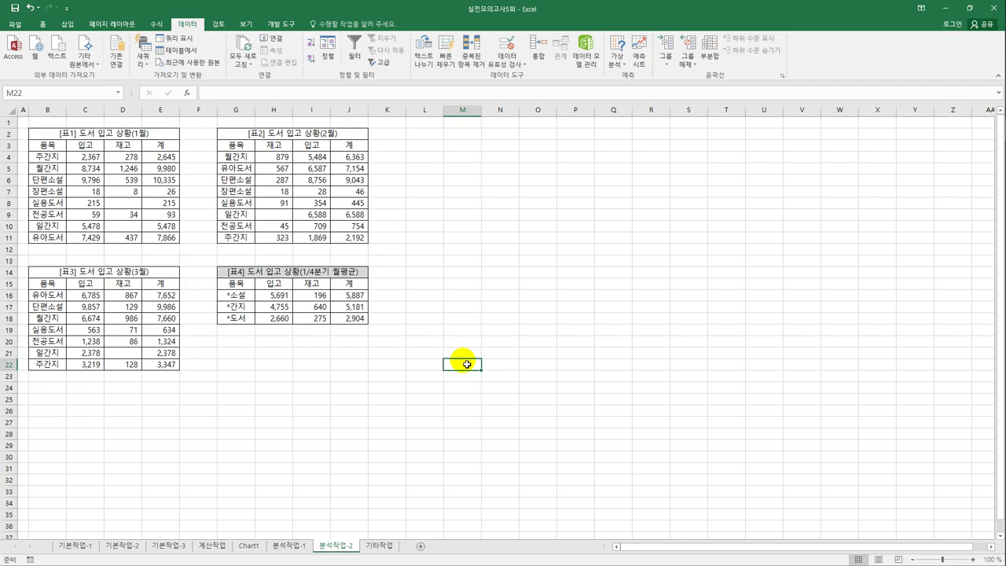
On the 기타작업 sheet, start recording a macro named 최대값 stored in the current workbook
left_click(379, 544)
left_click(480, 377)
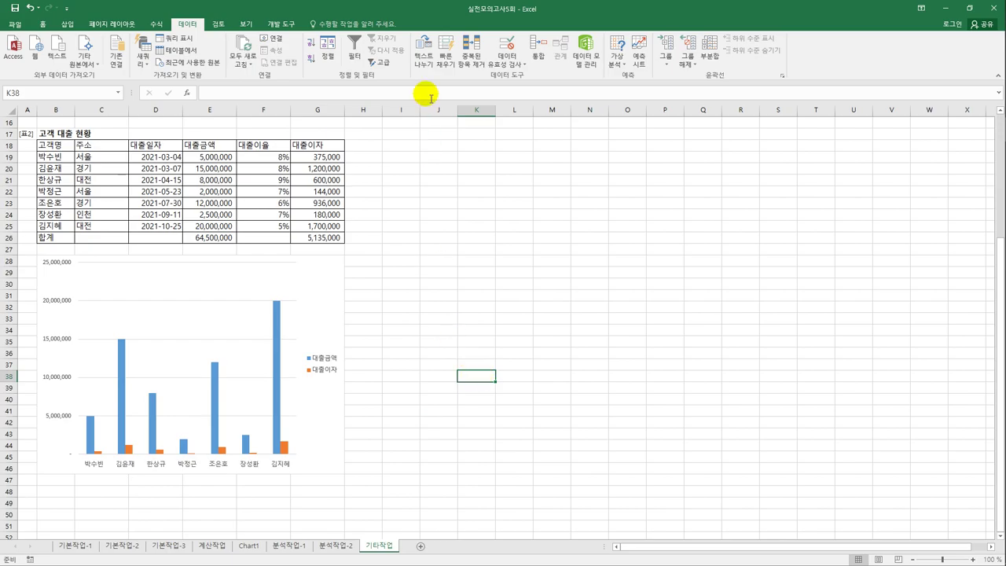
left_click(291, 25)
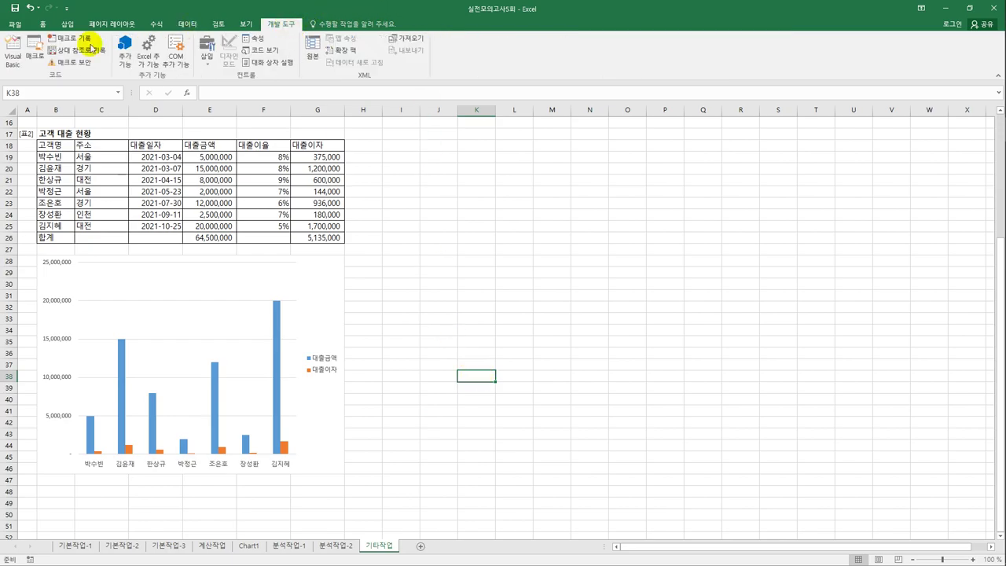
left_click(72, 38)
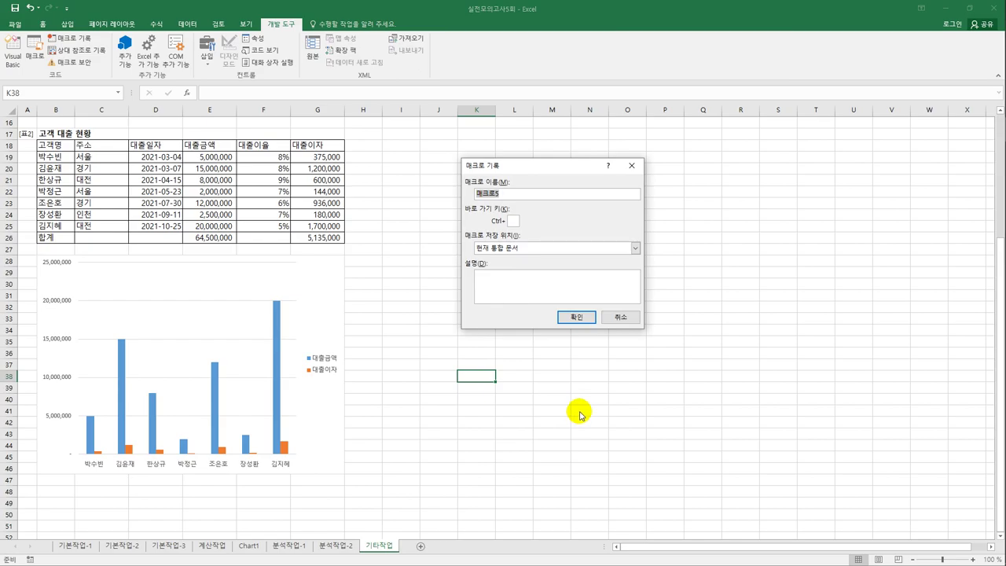
type("최대값")
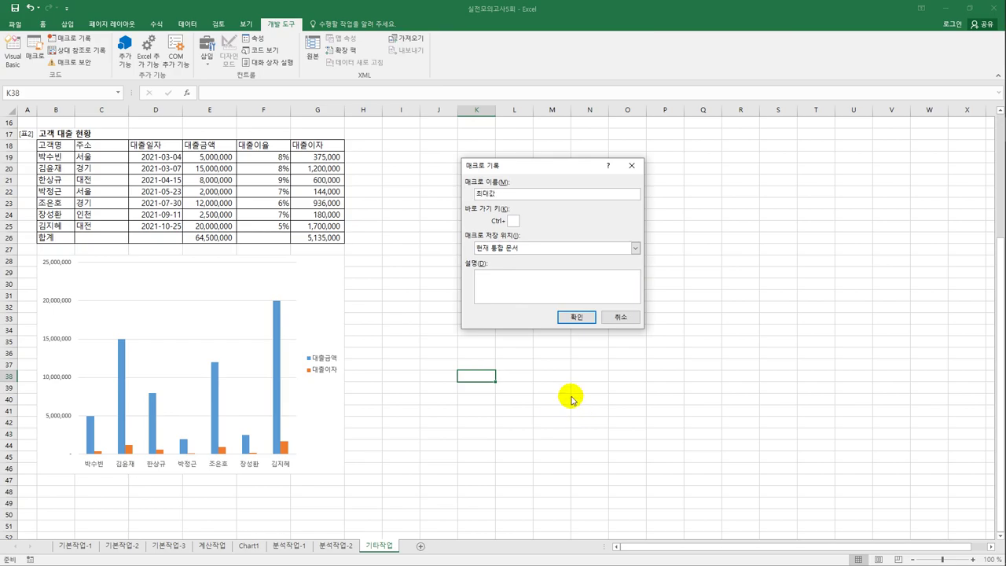
left_click(577, 318)
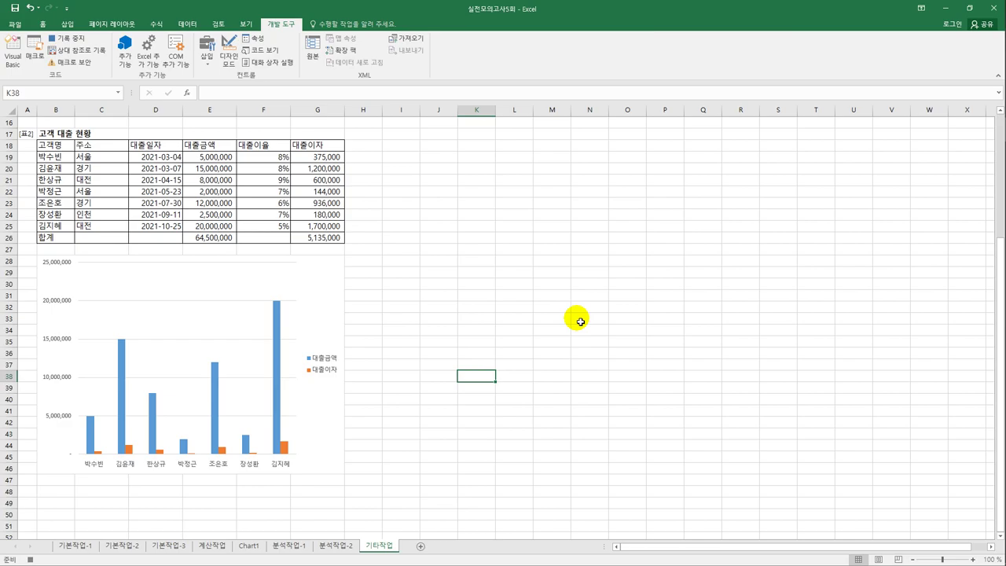
Calculate the maximum (최대값) of each column of E4:G9 into E10:G10 in 표1 and stop the macro recording
scroll(580, 321, "up", 5)
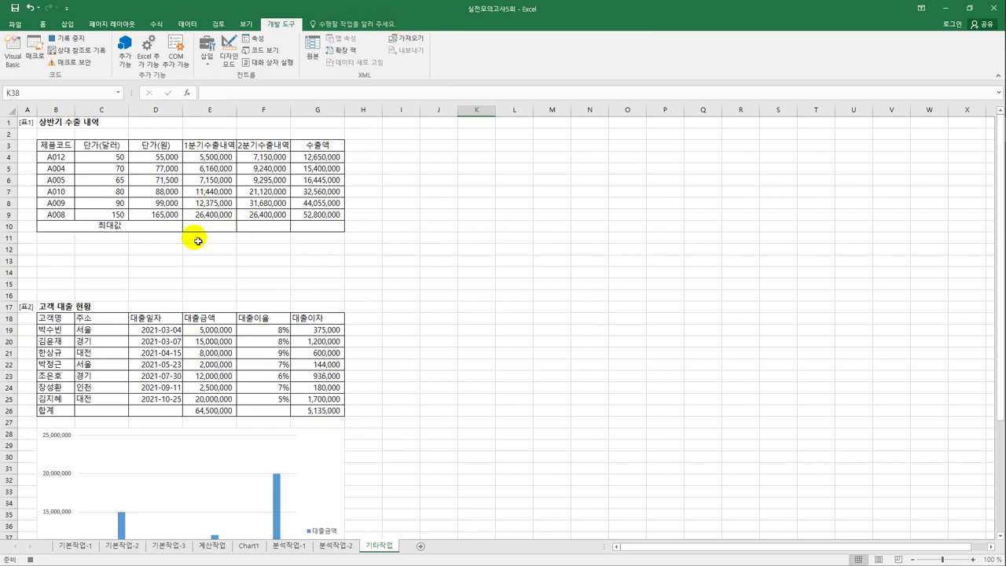
left_click_drag(211, 158, 309, 229)
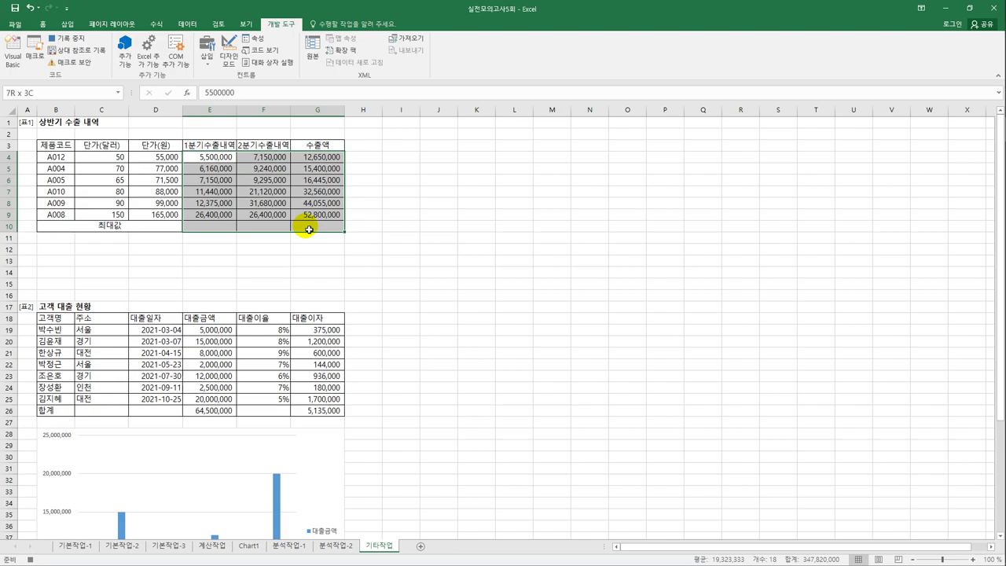
left_click_drag(309, 230, 309, 230)
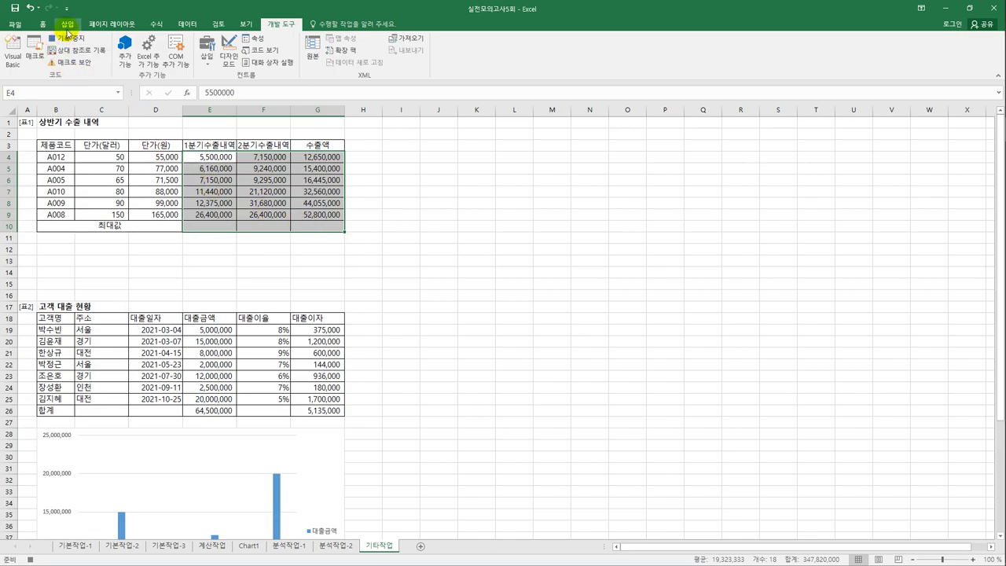
left_click(153, 27)
left_click(44, 61)
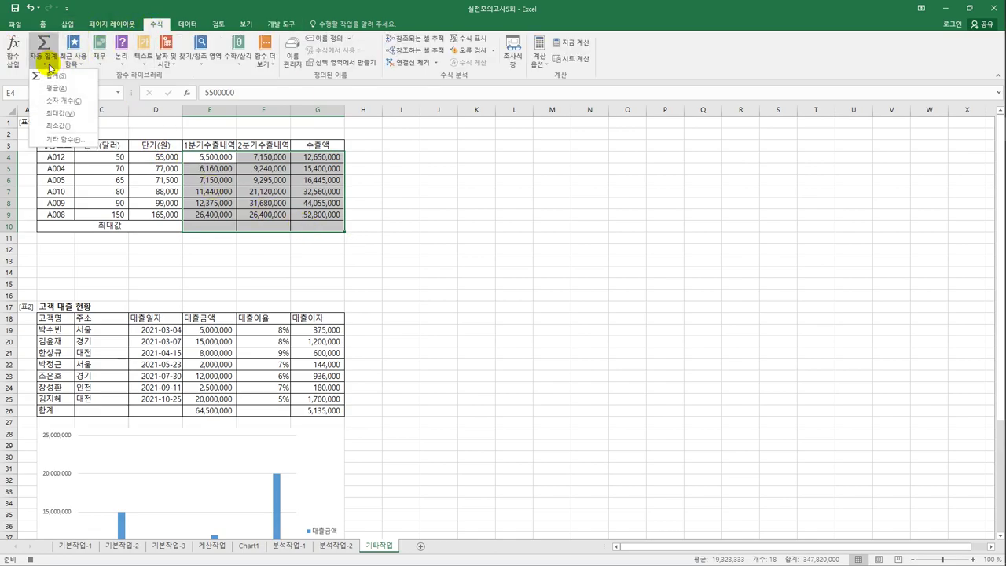
left_click(58, 122)
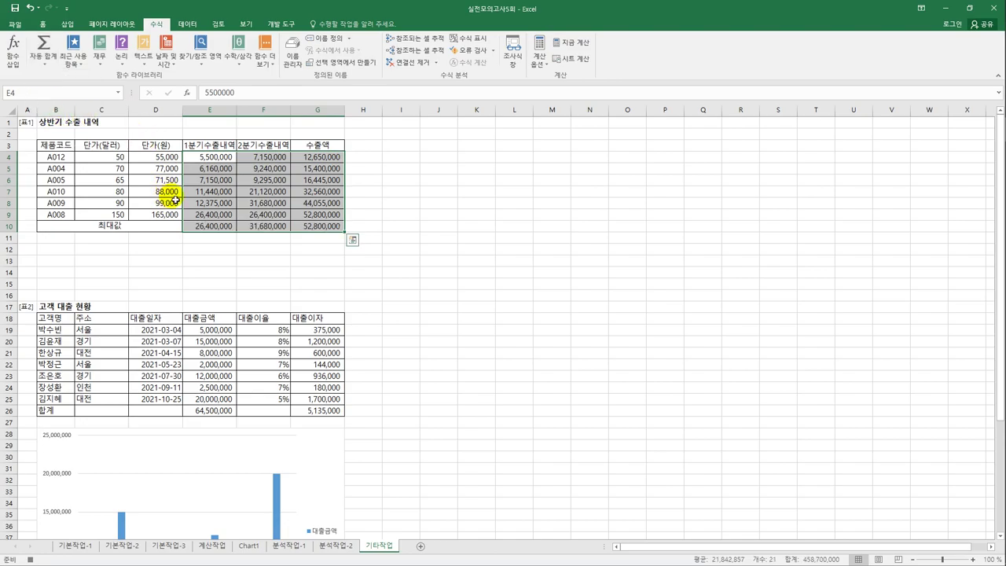
left_click(206, 229)
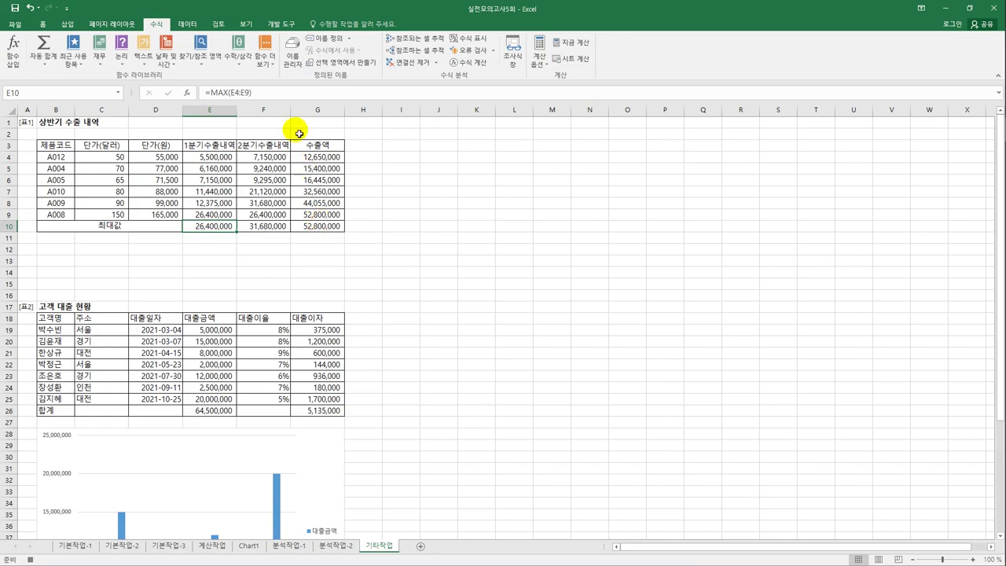
left_click(281, 24)
left_click(68, 37)
left_click(442, 264)
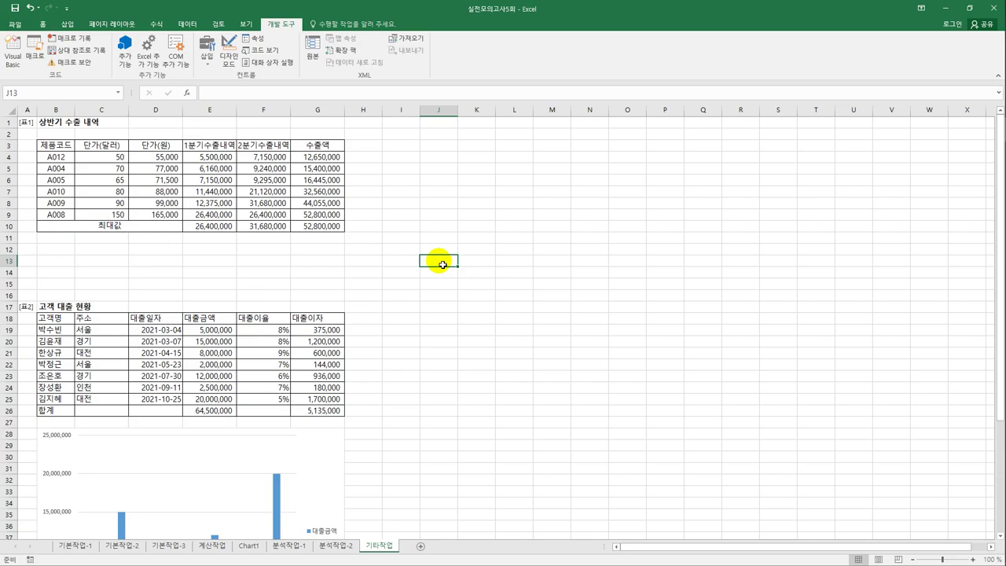
Insert a diamond shape fitted to cells B12:C15 and label it 최대값
left_click(68, 25)
left_click(141, 50)
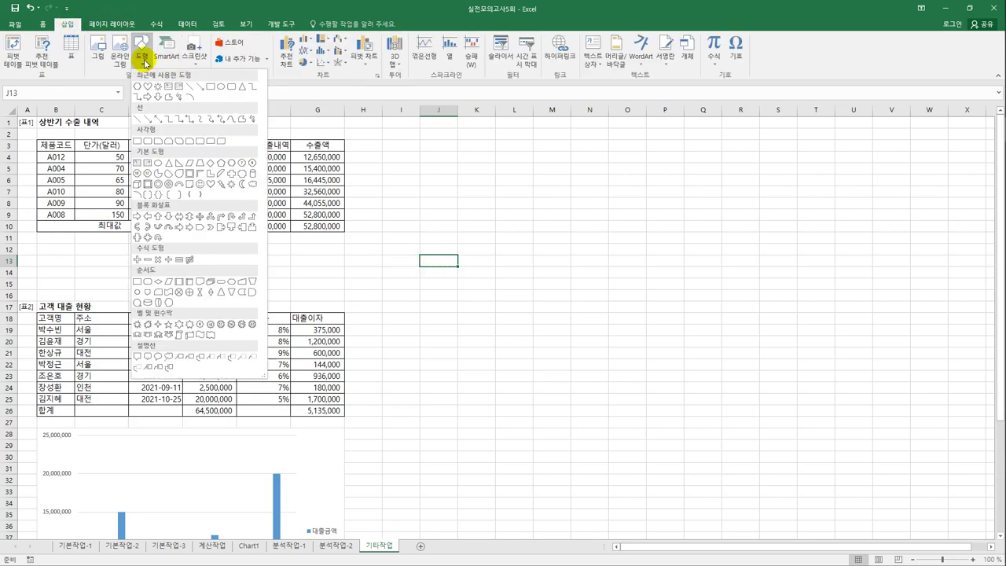
left_click(210, 164)
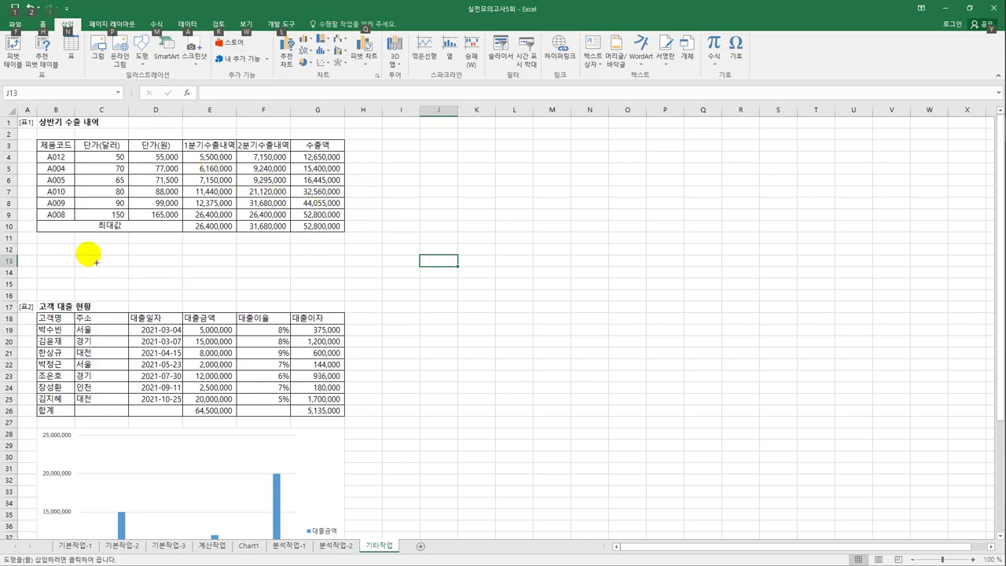
key("alt")
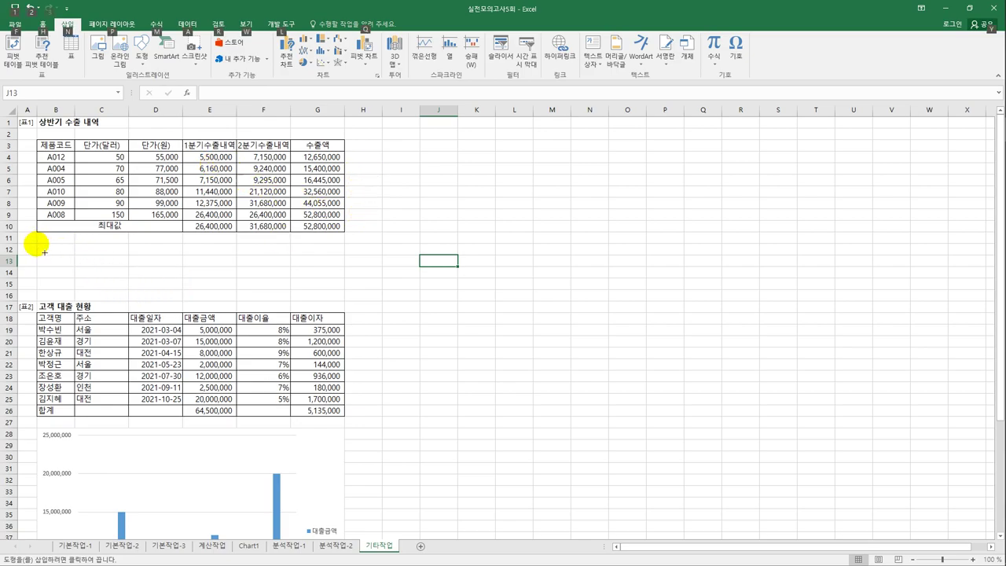
mouse_move(39, 249)
left_mouse_down()
mouse_move(133, 276)
mouse_move(129, 295)
left_mouse_up()
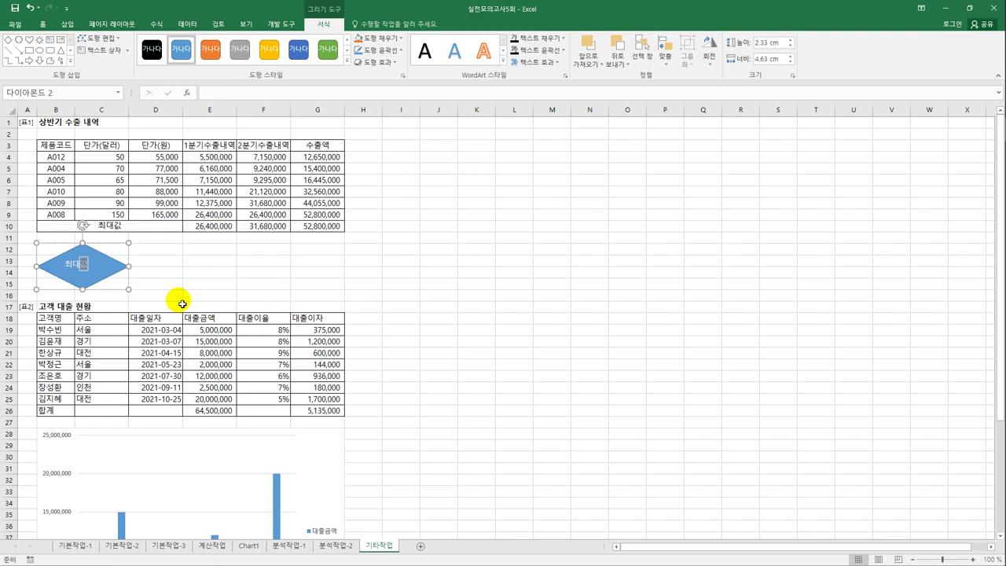
Assign the 최대값 macro to the diamond shape and deselect the shape
right_click(107, 274)
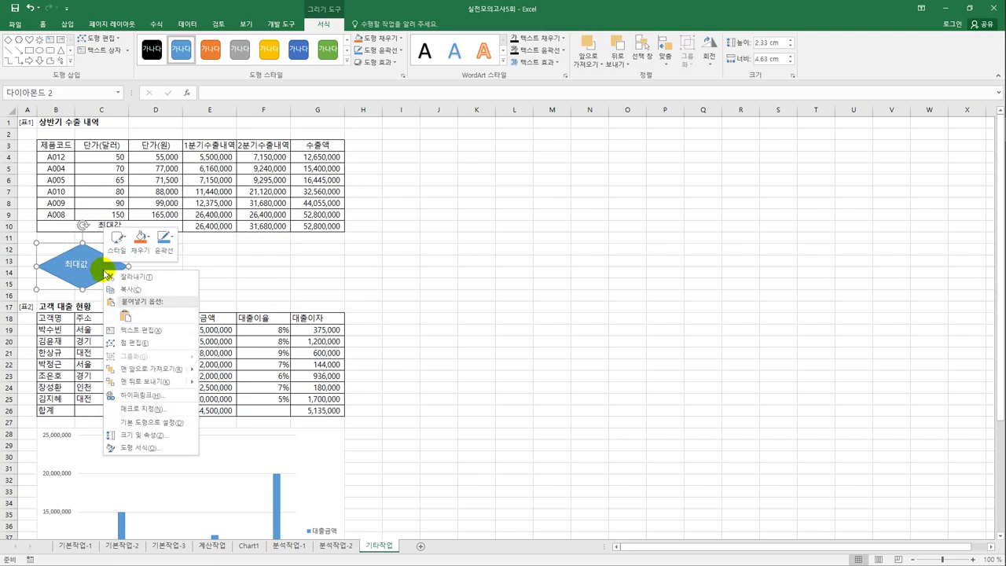
left_click(158, 409)
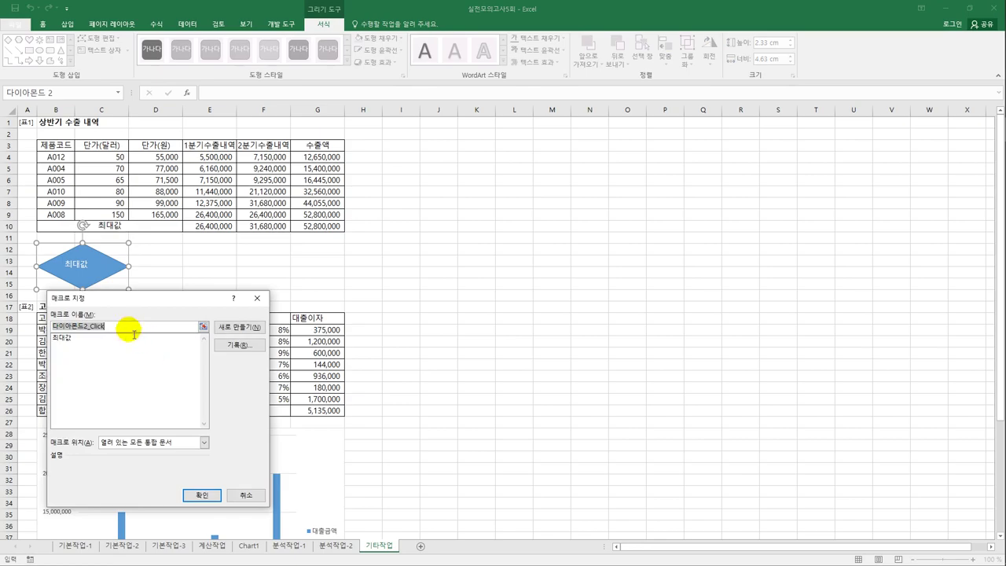
left_click(86, 338)
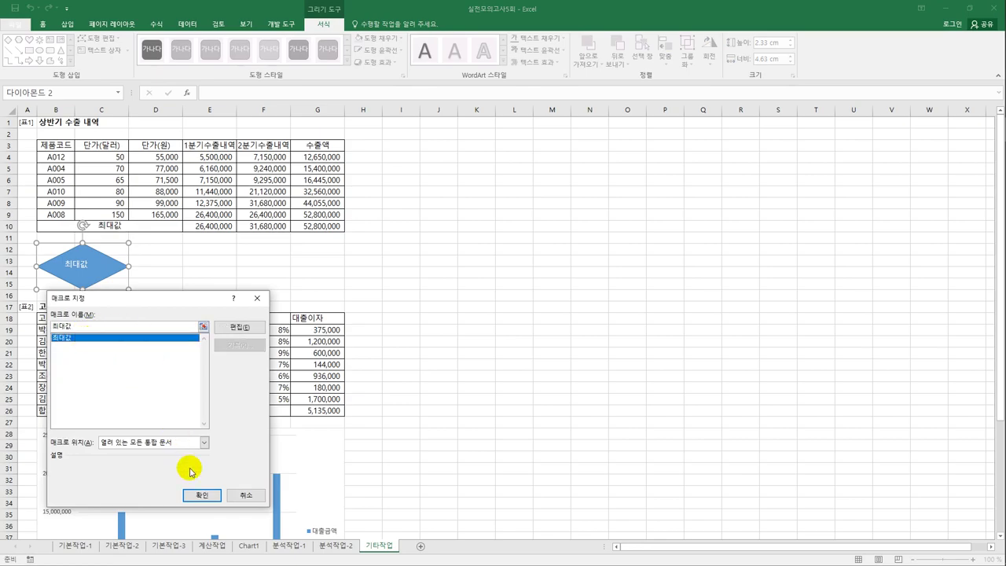
left_click(199, 493)
left_click(467, 368)
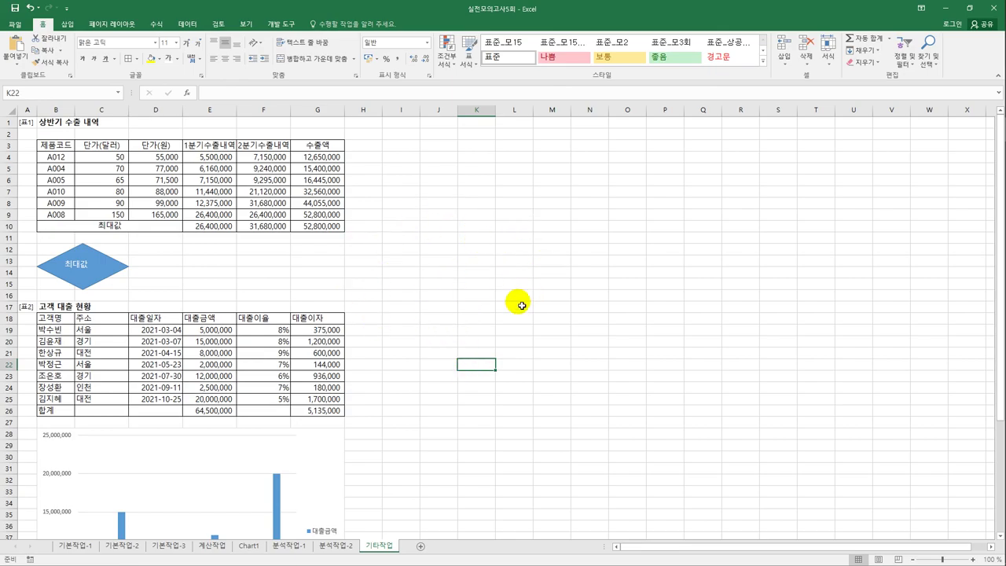
Start recording a new macro named 서식 in the current workbook
left_click(531, 260)
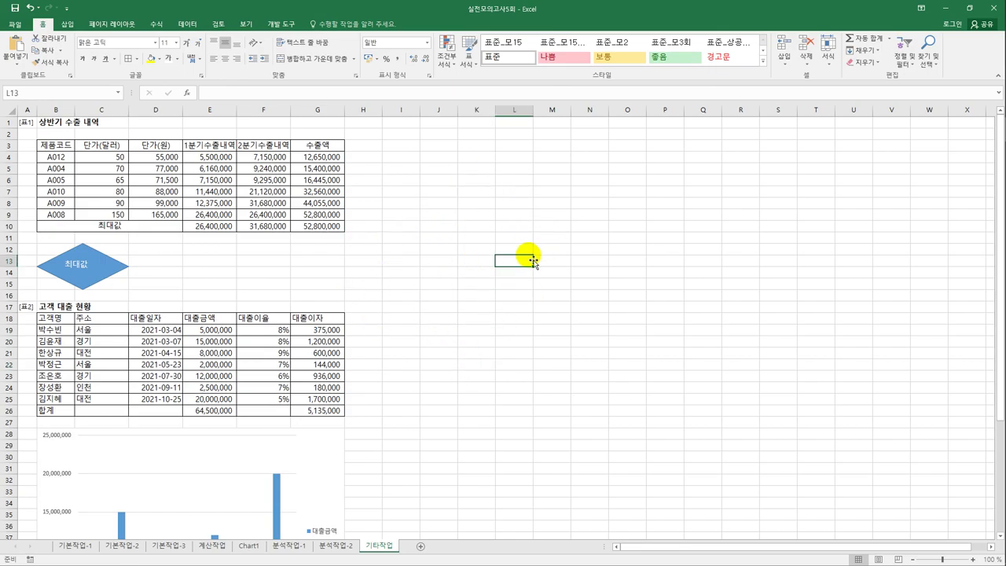
left_click(273, 24)
left_click(51, 38)
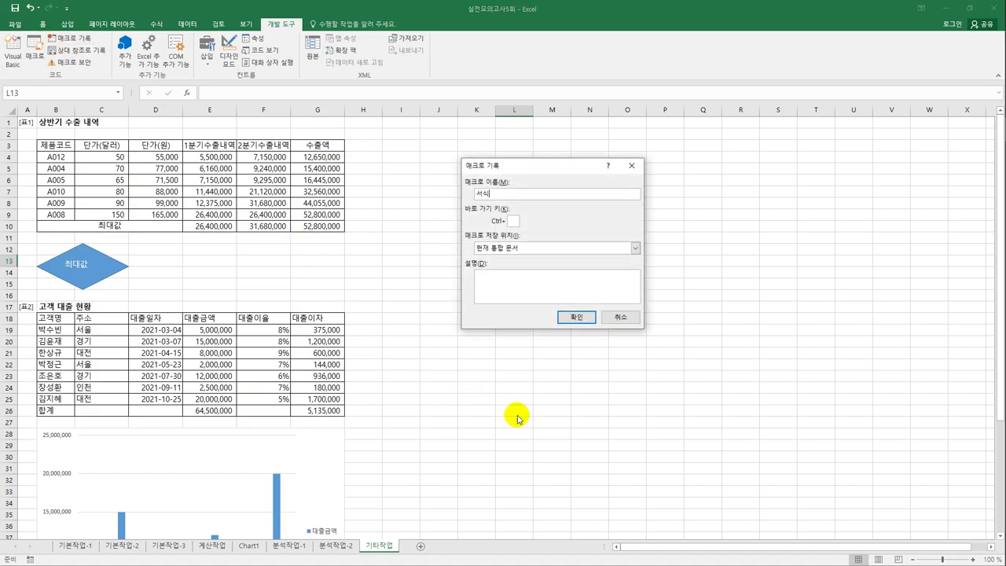
key("Return")
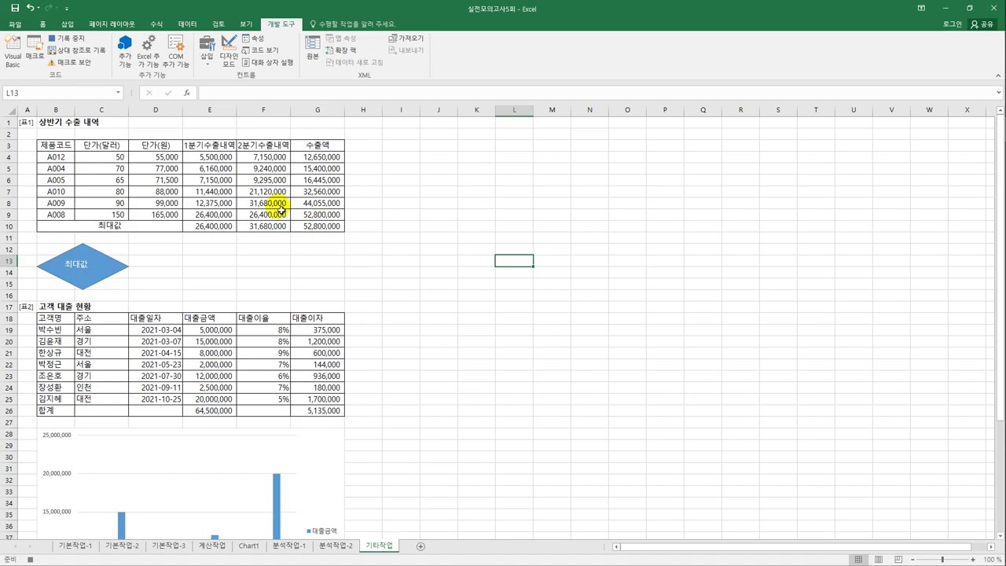
Make the 표1 header cells B3:G3 bold with a standard yellow fill and stop the macro recording
left_click_drag(55, 145, 326, 147)
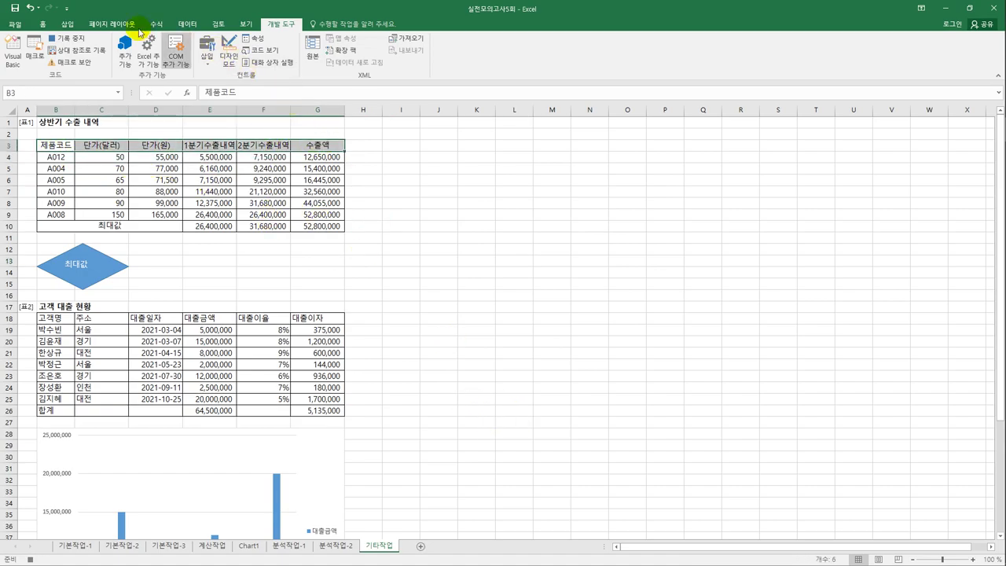
left_click(43, 24)
left_click(82, 60)
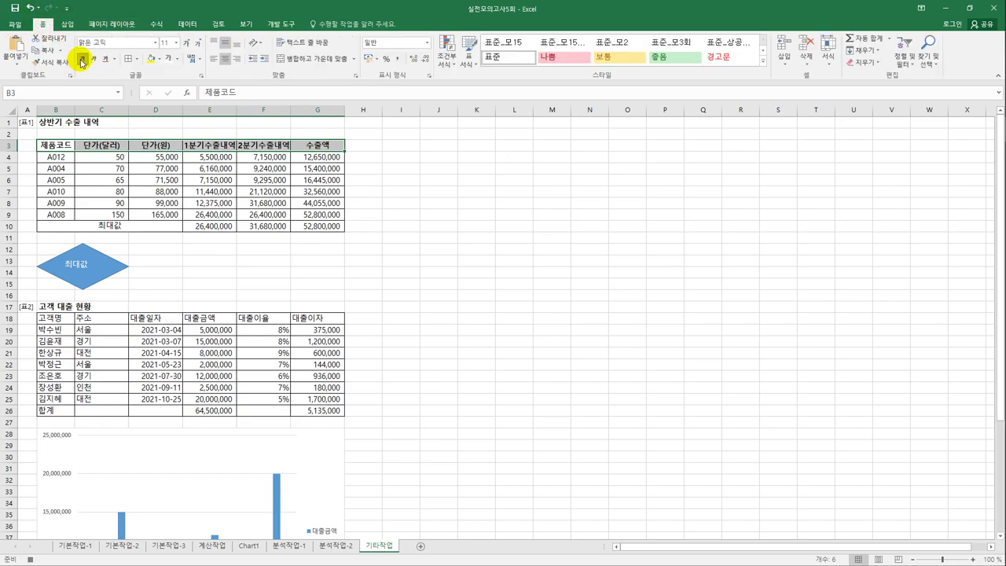
left_click(159, 62)
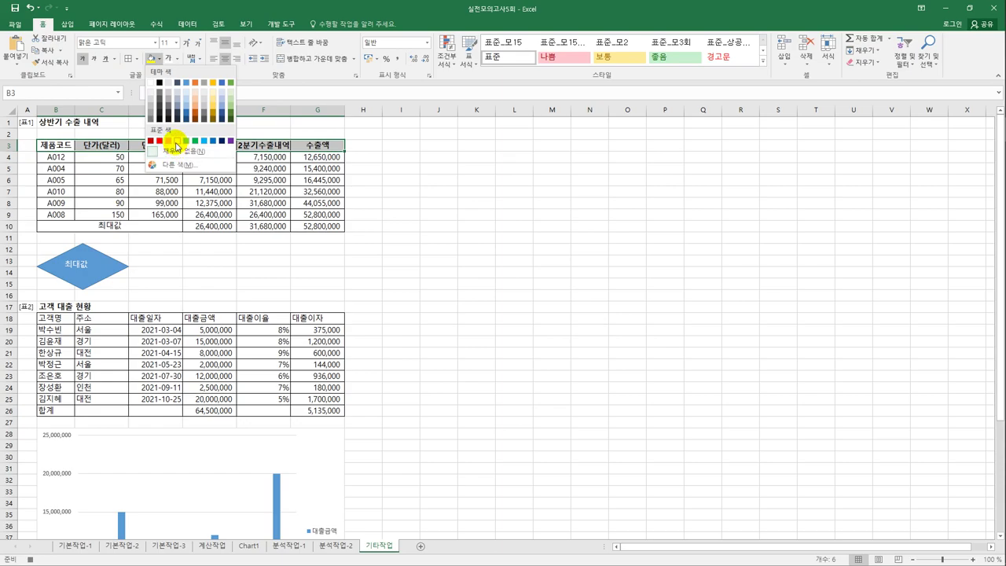
left_click(177, 141)
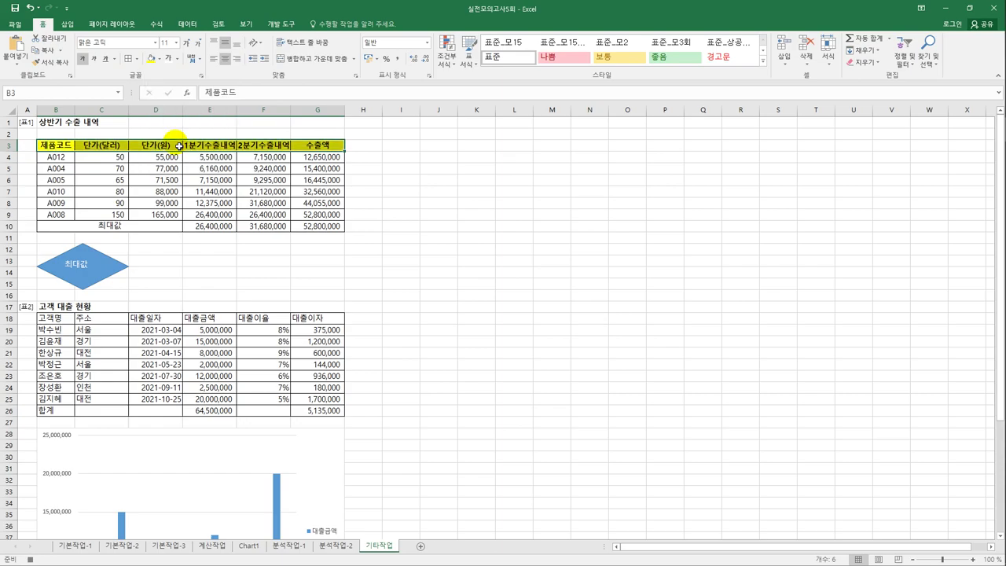
left_click(317, 149)
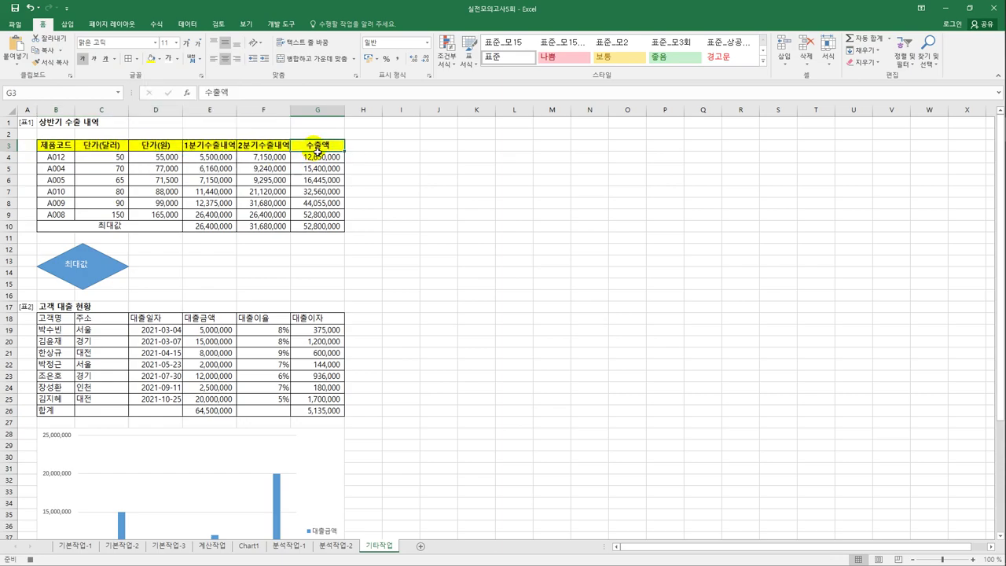
left_click(280, 23)
left_click(85, 43)
left_click(383, 245)
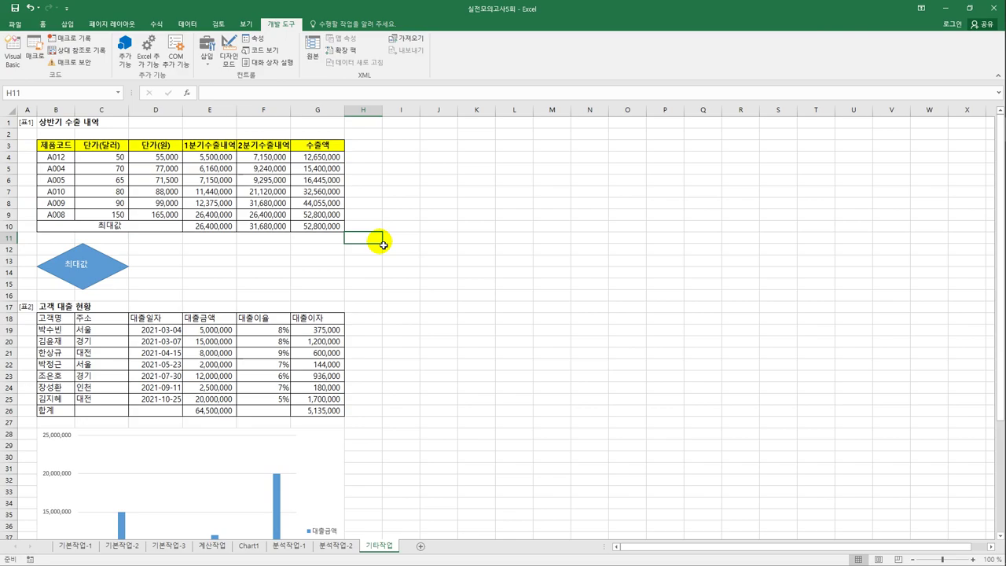
Insert a cube shape fitted to cells E12:E15 and label it 서식
left_click(427, 264)
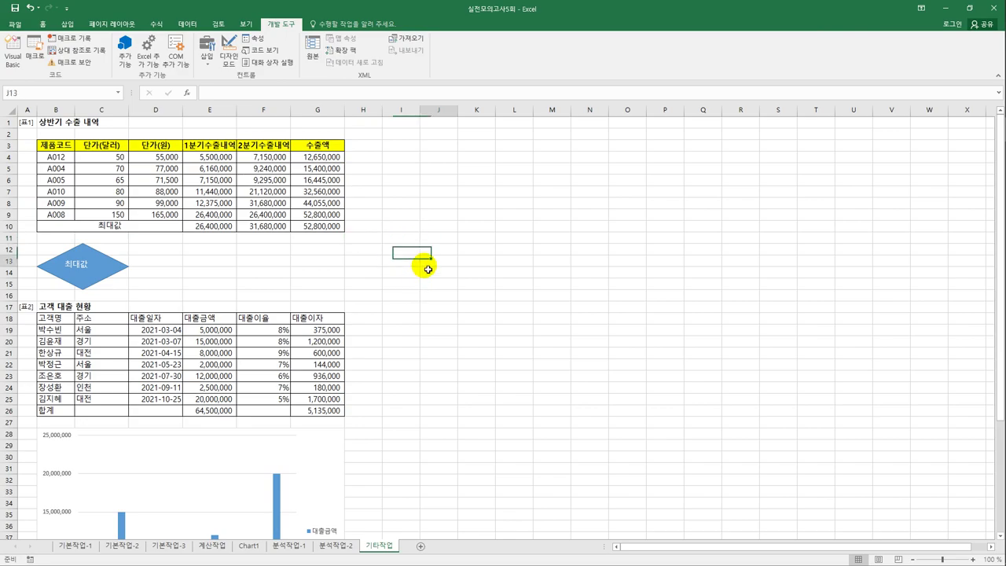
left_click(68, 24)
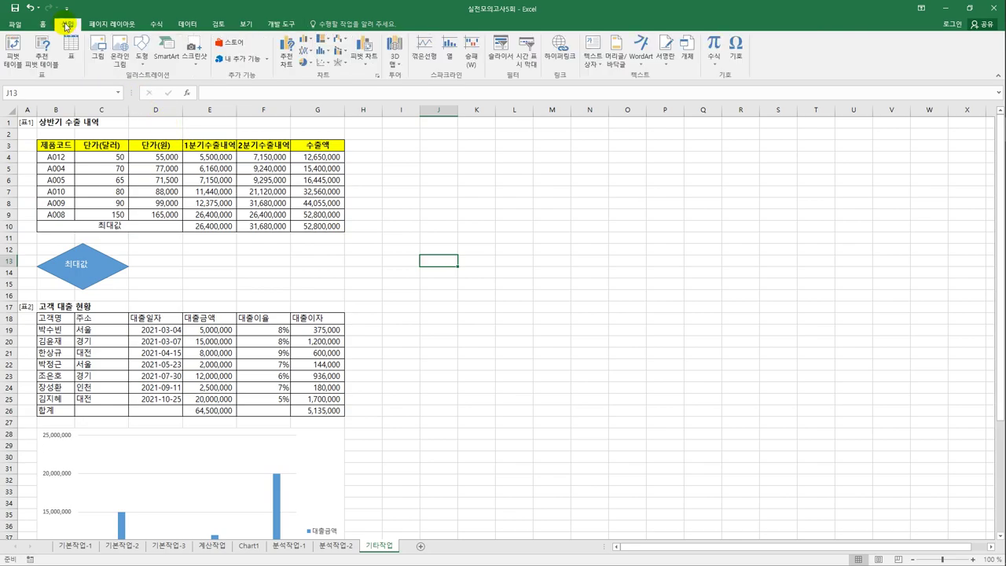
left_click(139, 52)
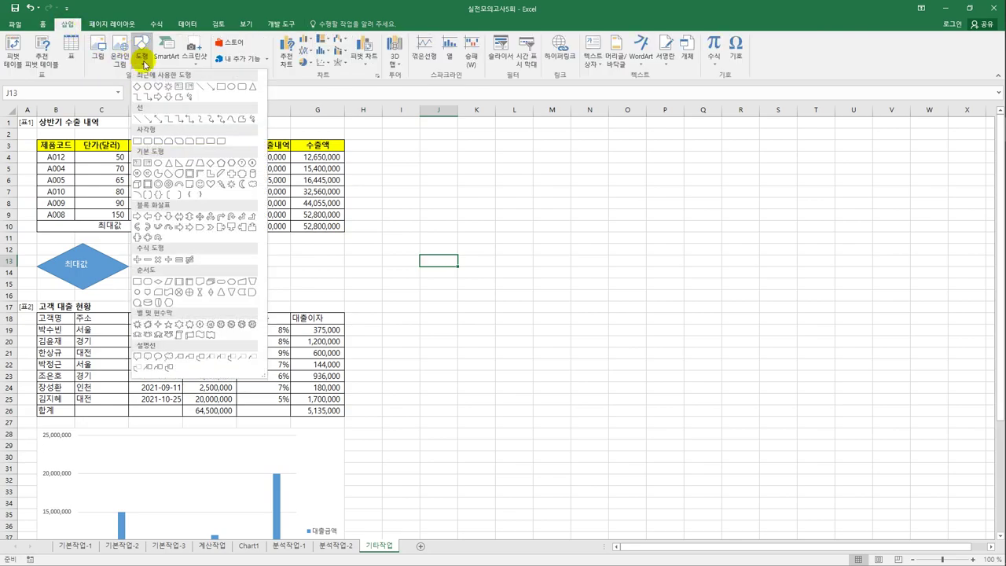
left_click(141, 185)
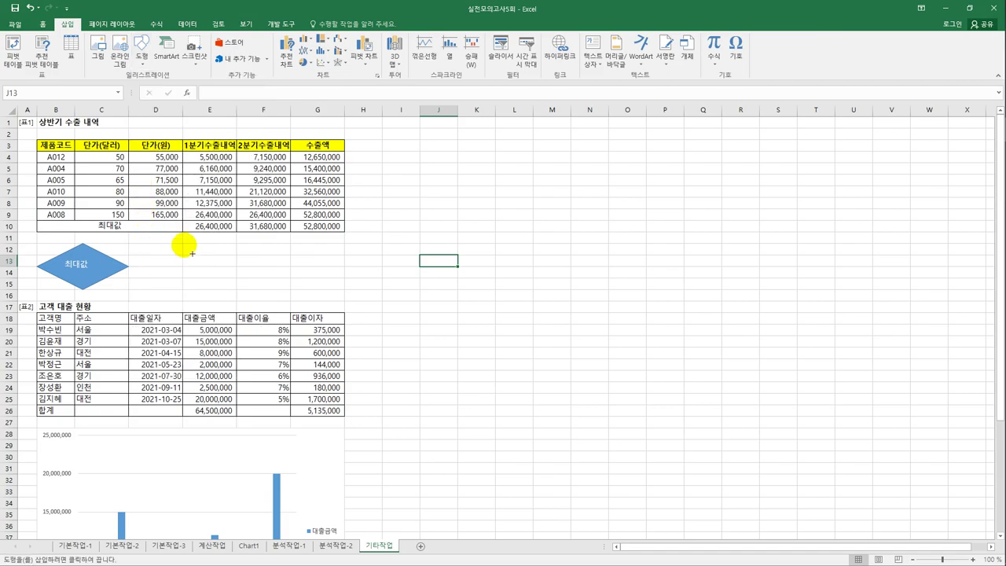
left_click_drag(190, 252, 219, 291)
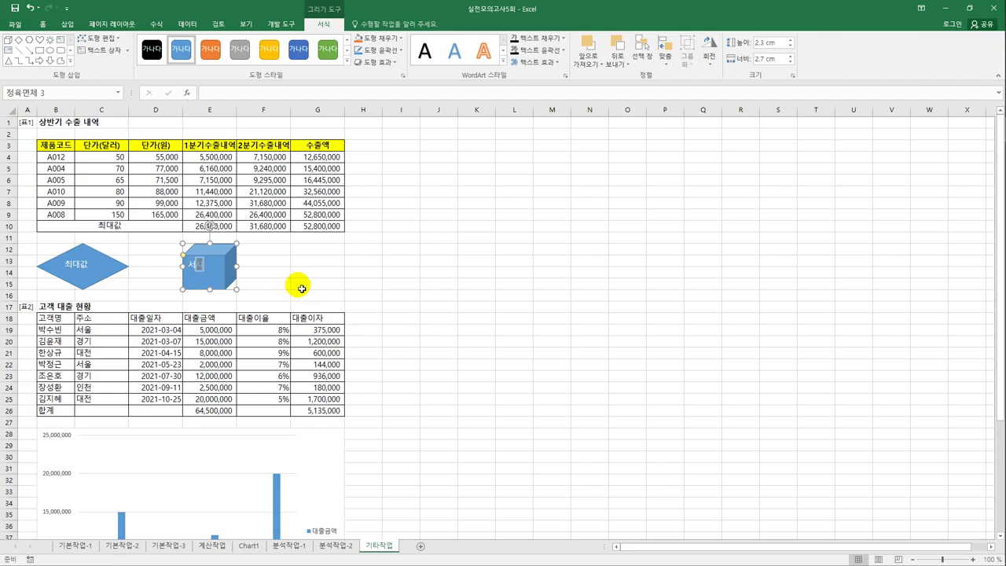
Assign the 서식 macro to the cube shape and deselect the shape
left_click(223, 270)
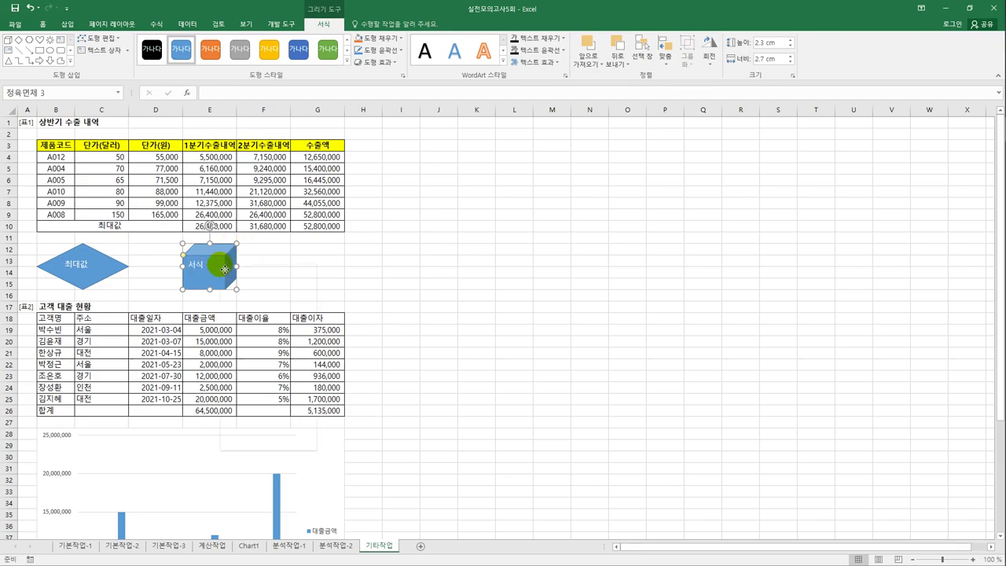
right_click(224, 269)
left_click(303, 406)
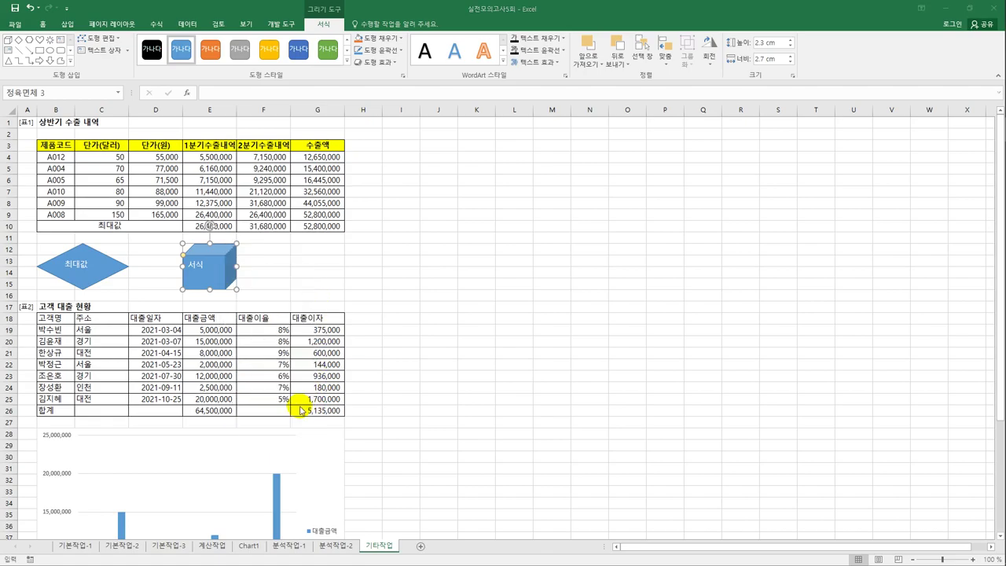
left_click(208, 338)
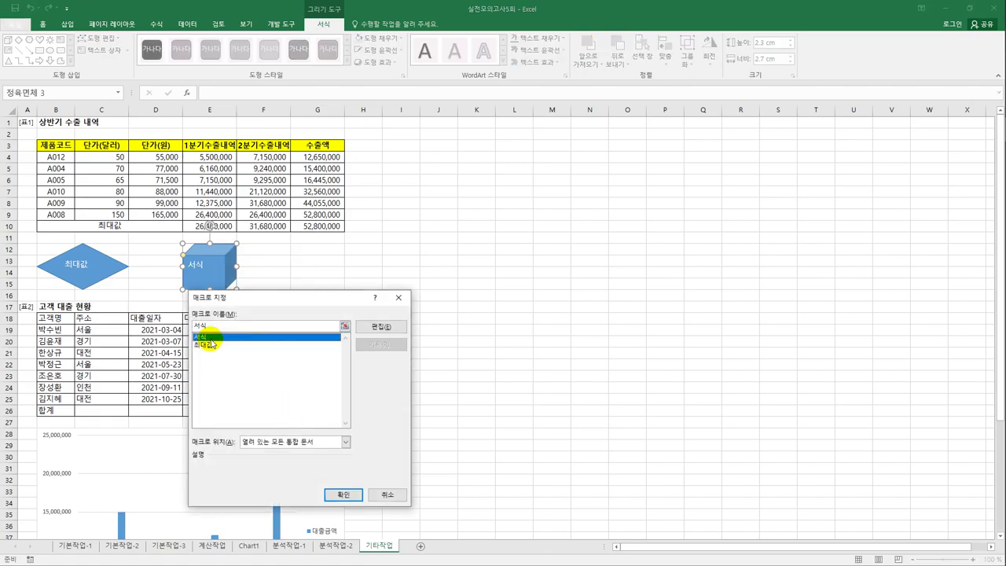
left_click(339, 495)
left_click(448, 389)
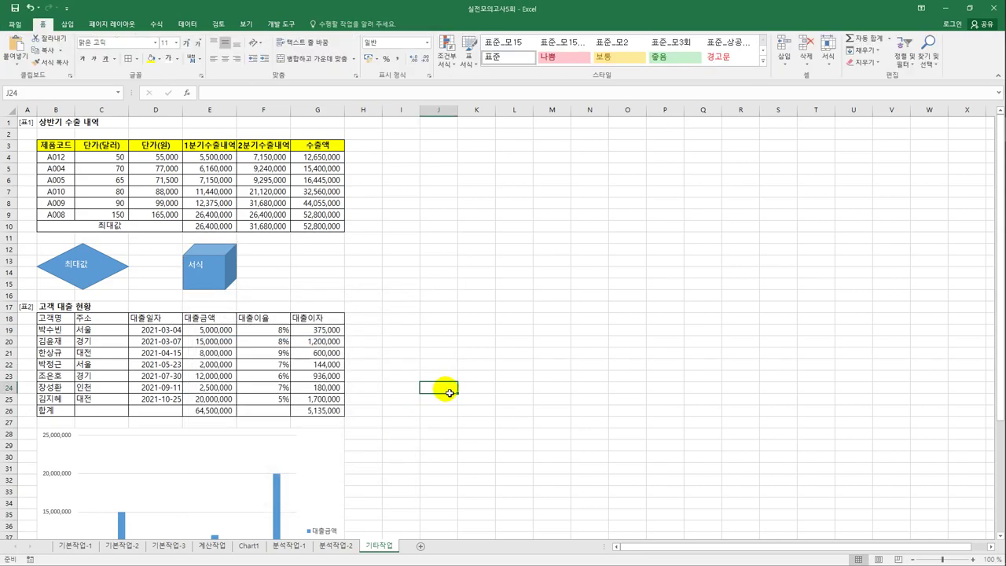
Change the chart's 대출이자 series to a line with markers (표식이 있는 꺾은선형) plotted on the secondary axis
scroll(448, 392, "down", 5)
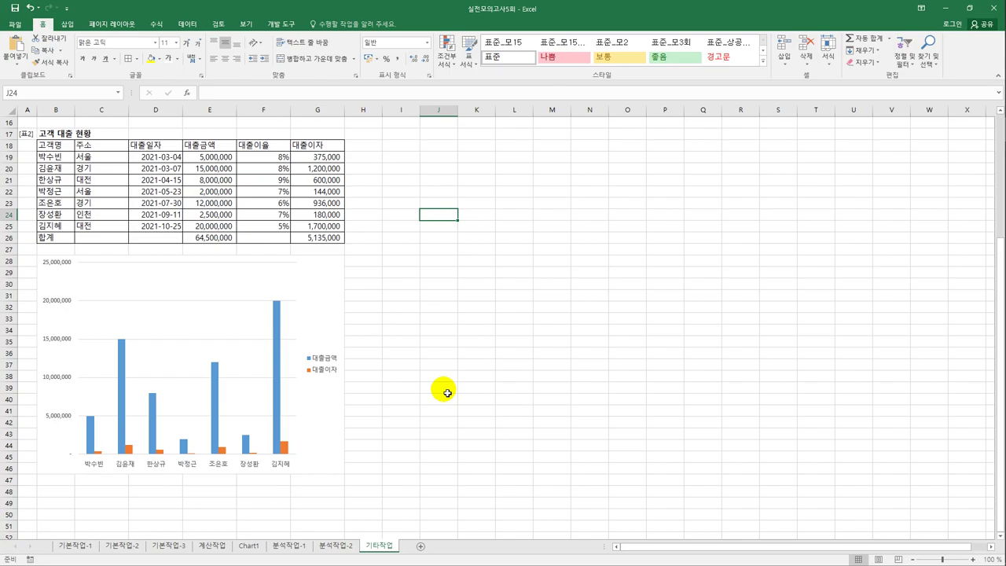
left_click(282, 450)
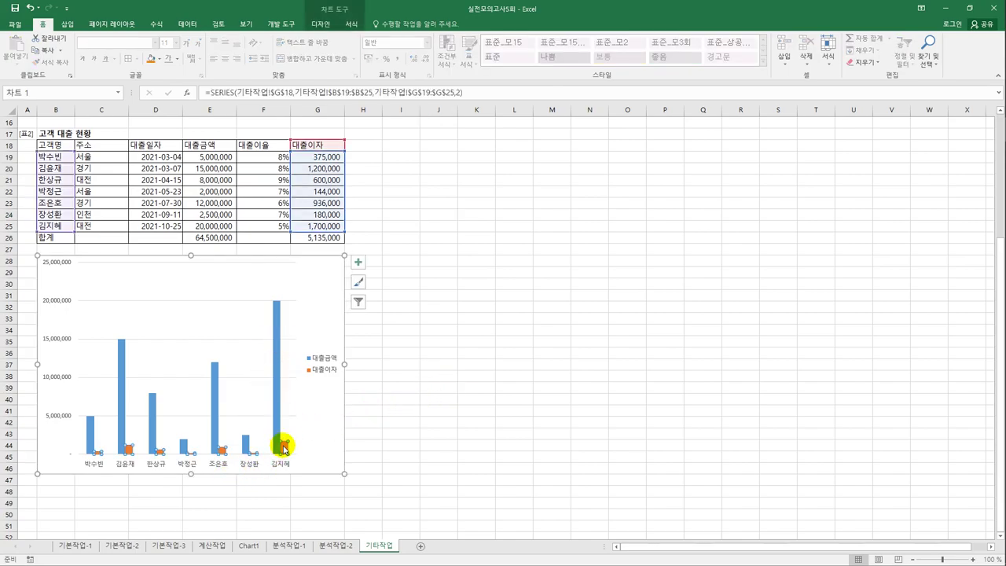
right_click(284, 449)
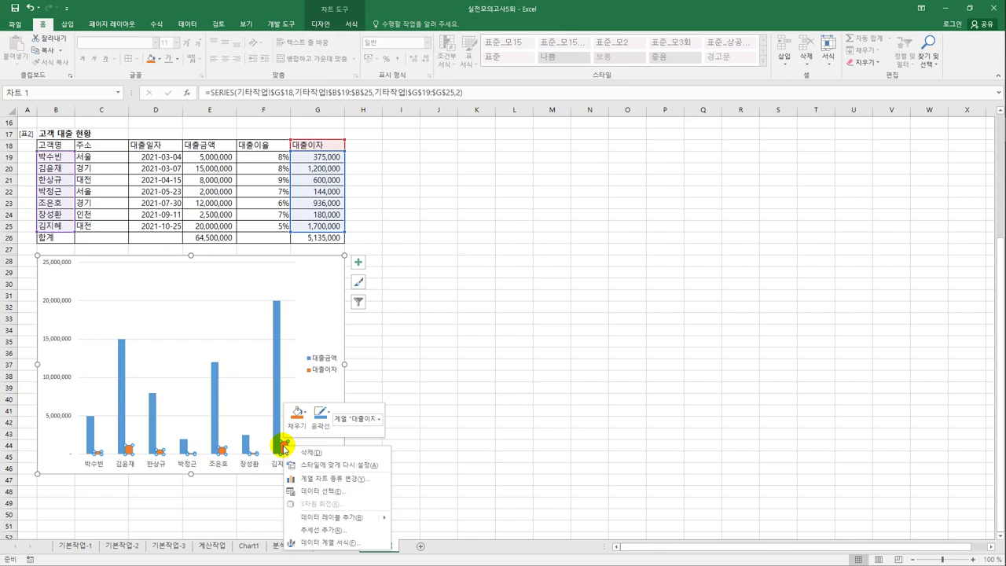
left_click(339, 477)
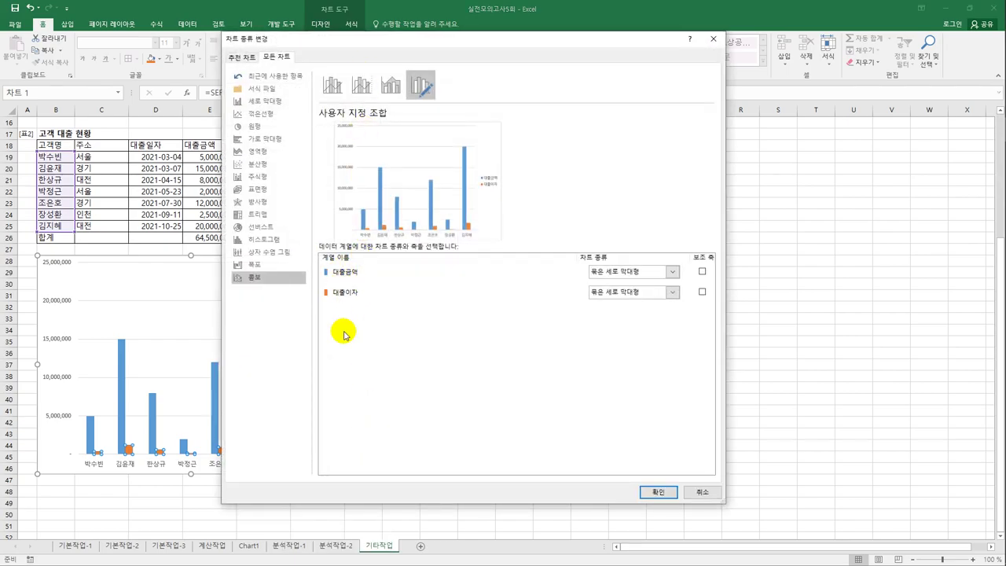
left_click(346, 299)
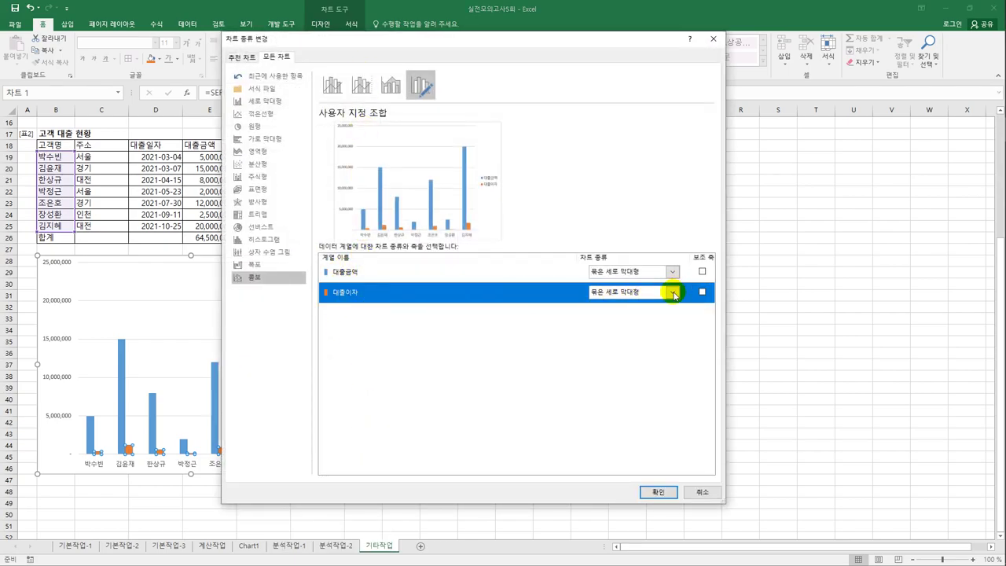
left_click(674, 291)
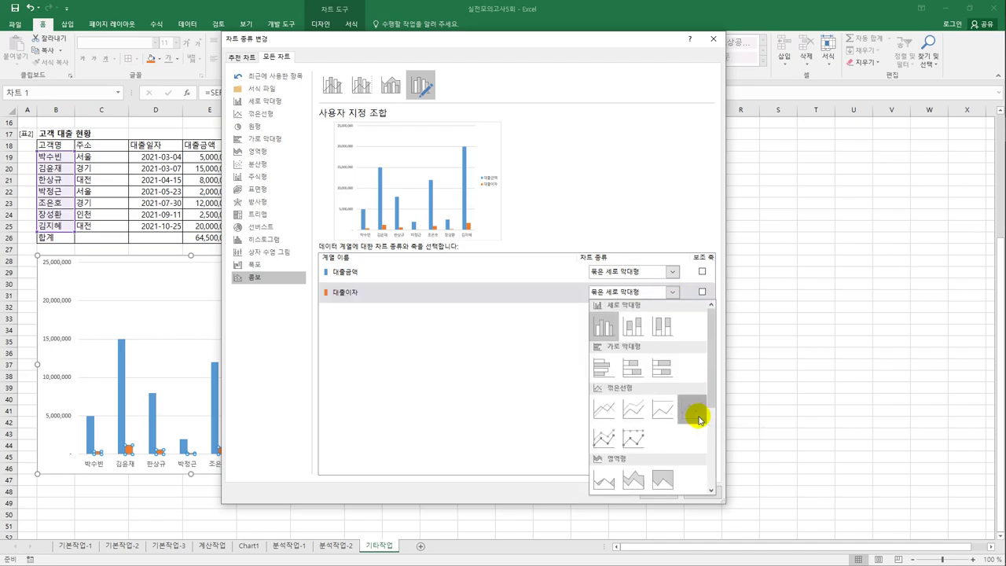
left_click(693, 409)
left_click(701, 293)
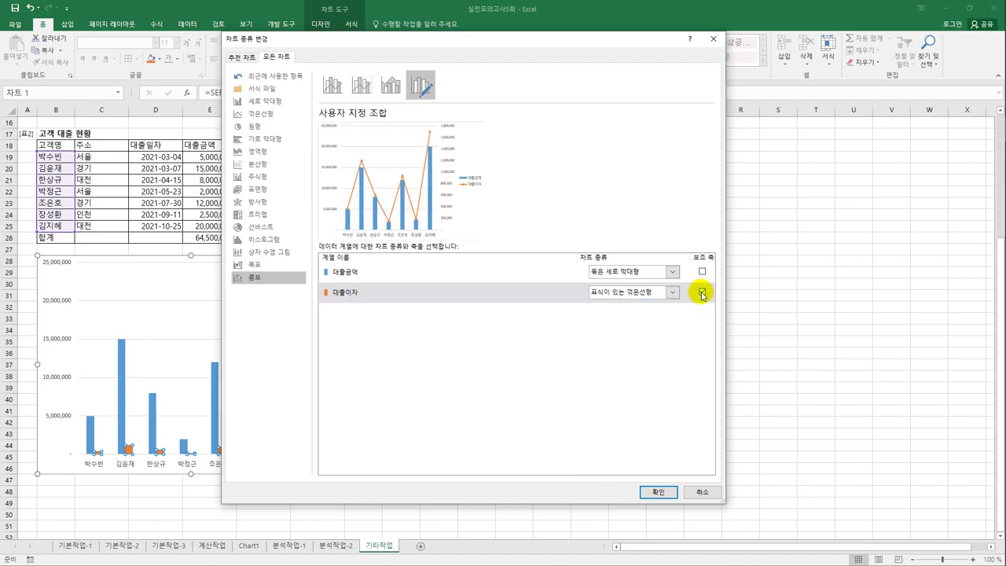
left_click(656, 496)
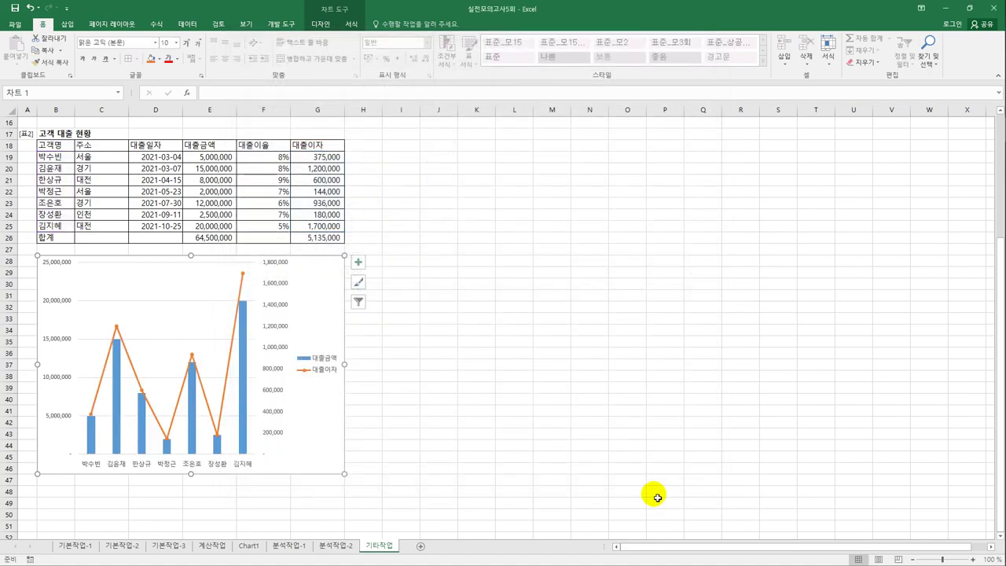
Add a chart title reading 서울 경기 고객별 대출 현황
left_click(359, 262)
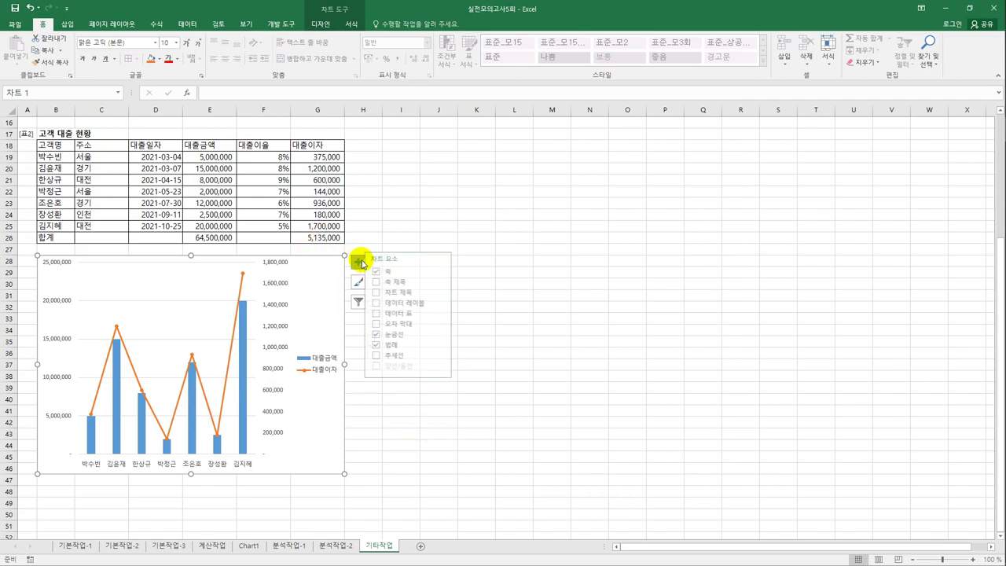
left_click(397, 291)
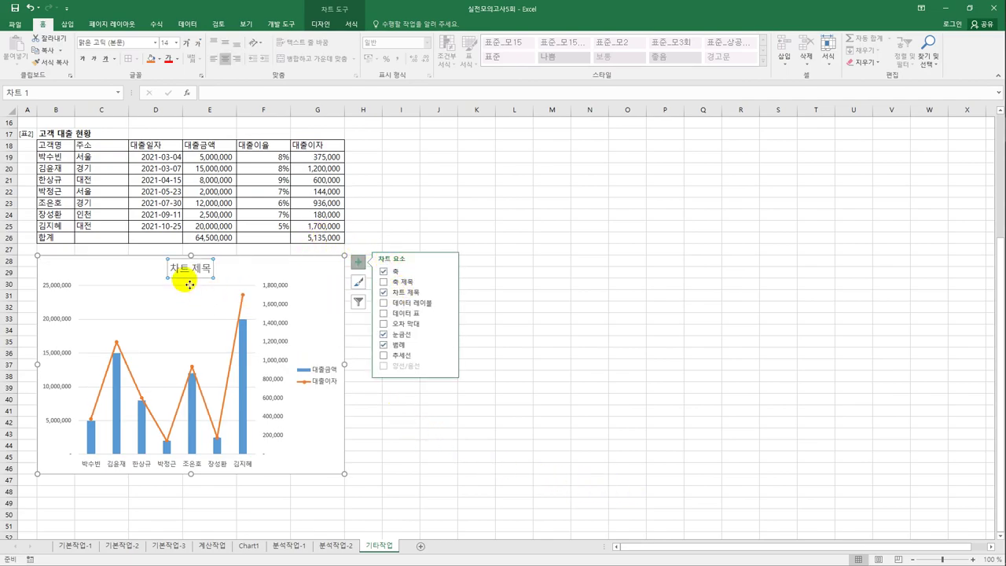
left_click_drag(173, 267, 210, 268)
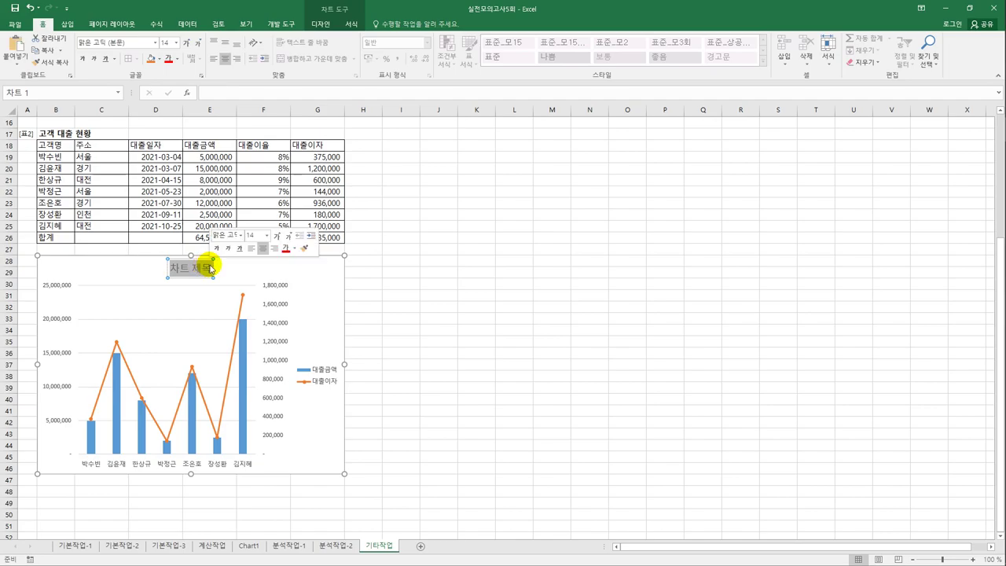
type("서울 경기")
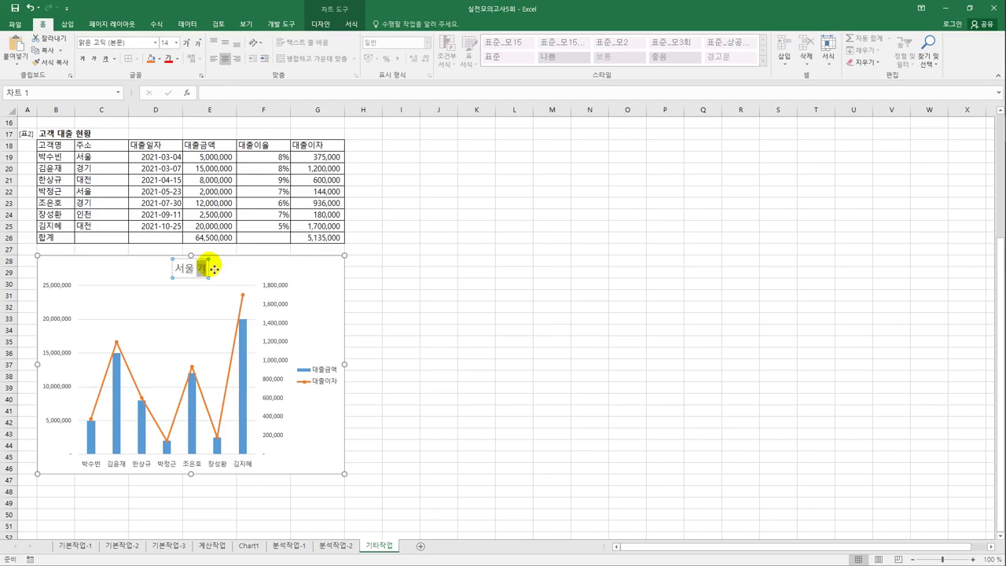
type(" 고객")
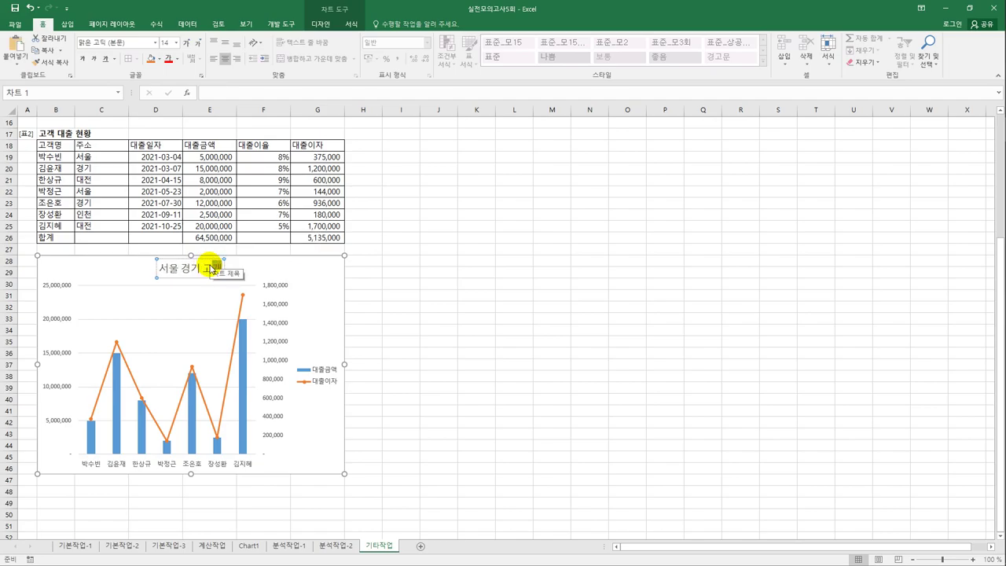
type("별 대출 현황")
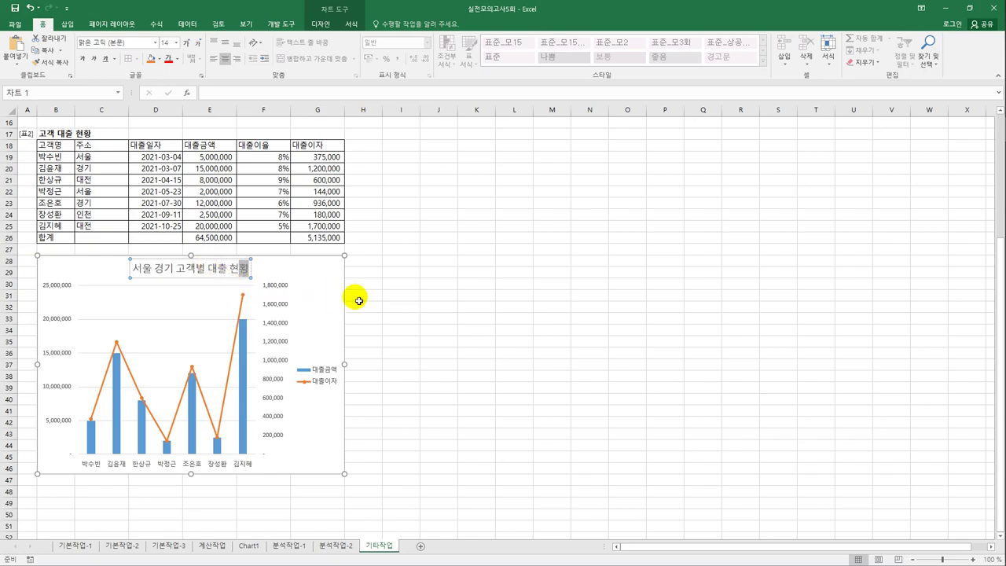
left_click(225, 279)
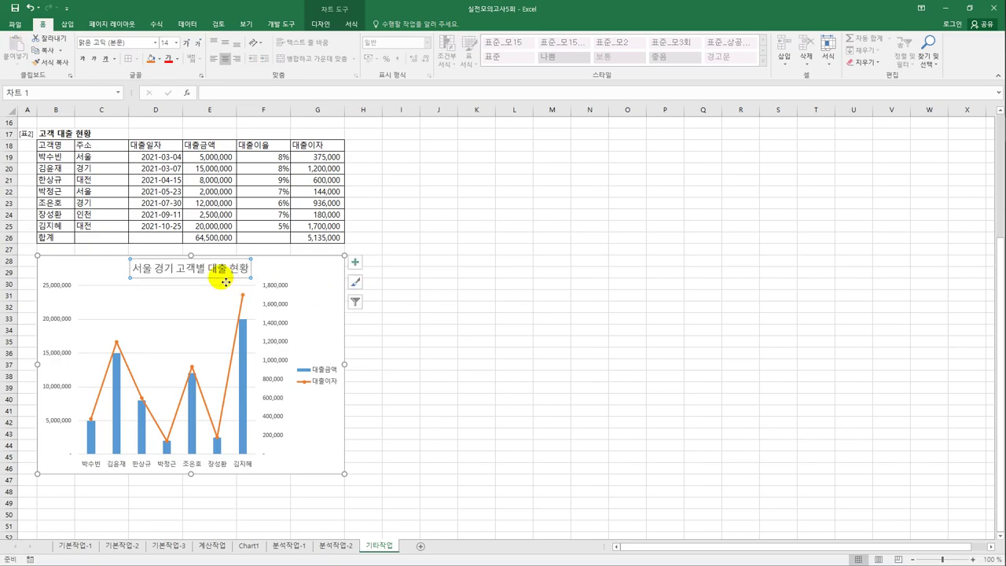
Format the chart title in bold 굴림체 at size 14 and deselect the chart
left_click(155, 42)
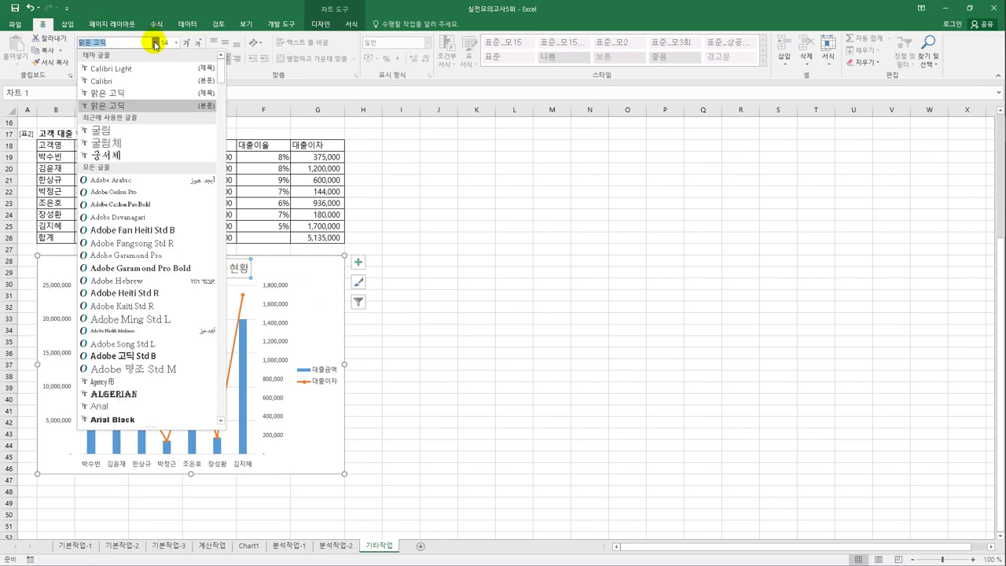
left_click(141, 144)
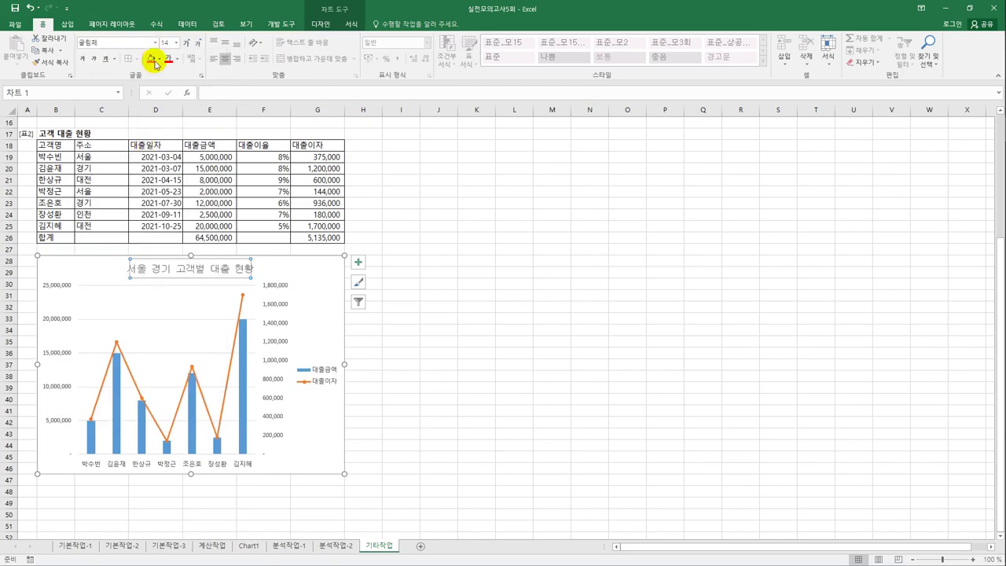
left_click(176, 42)
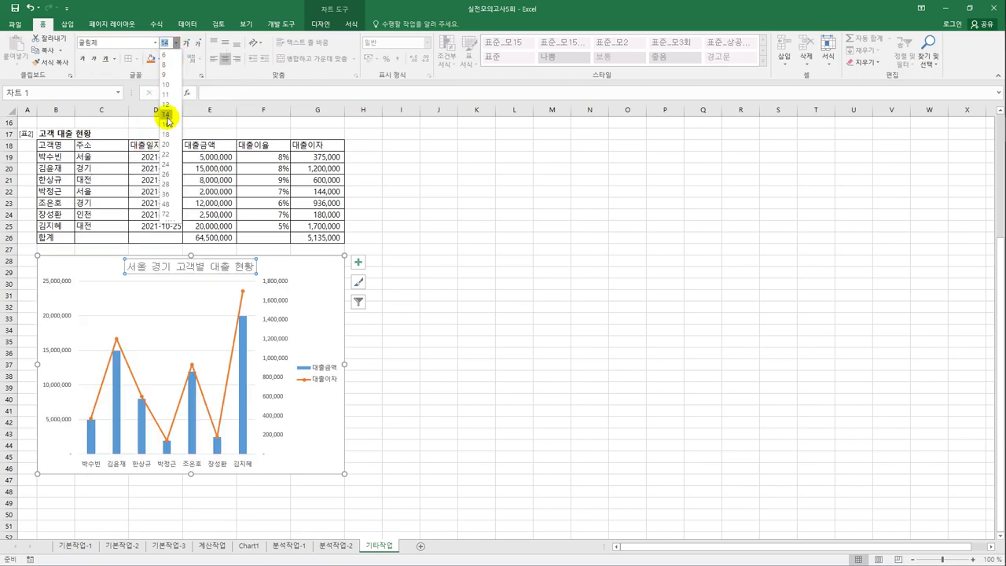
left_click(171, 120)
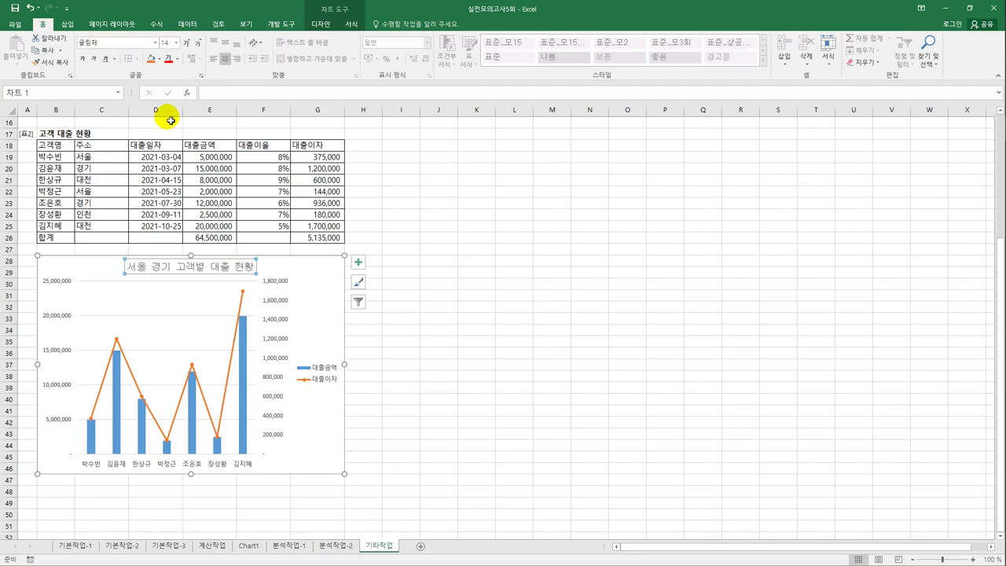
left_click(82, 59)
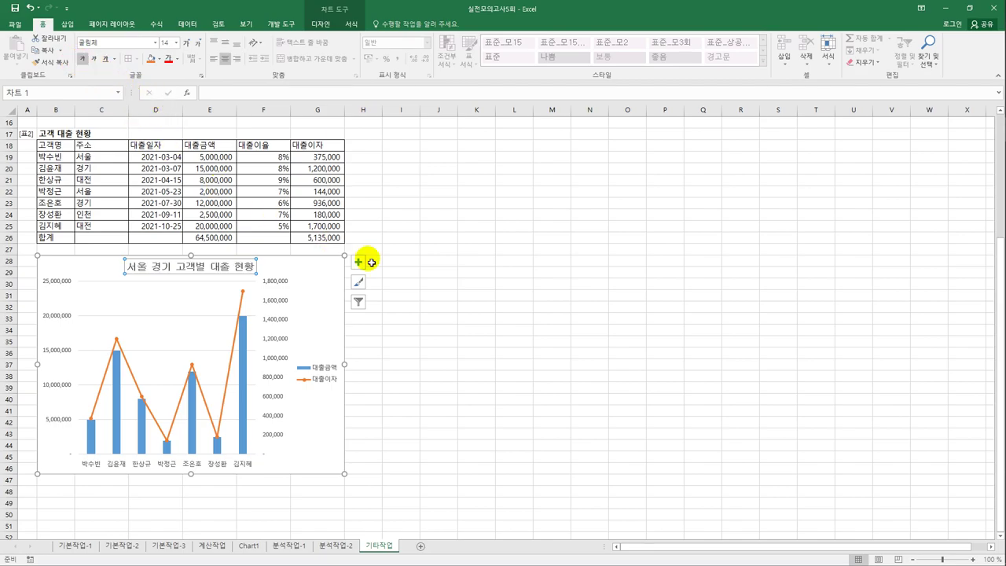
left_click(398, 272)
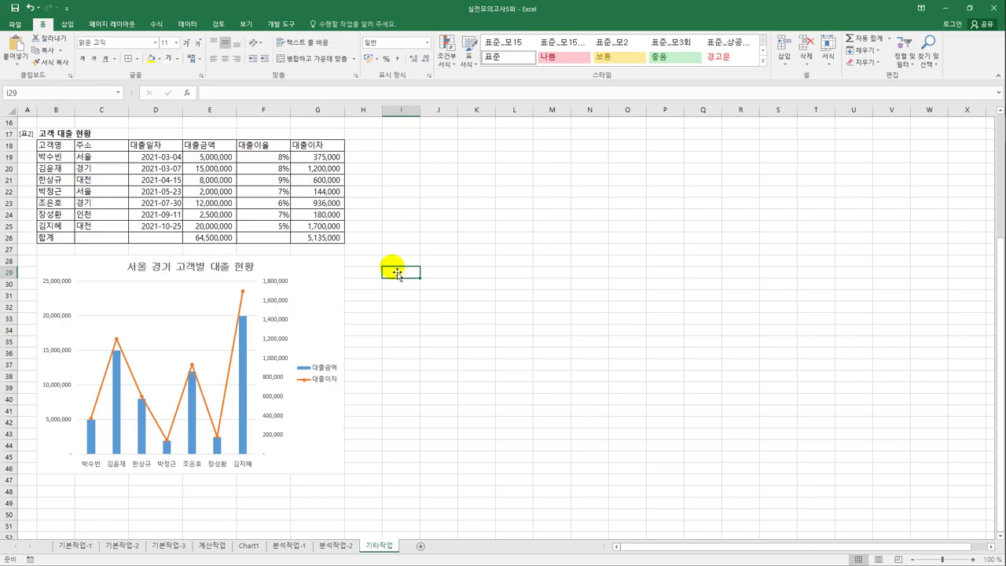
Add primary vertical and secondary vertical axis titles to the chart and select the primary vertical title
left_click(331, 288)
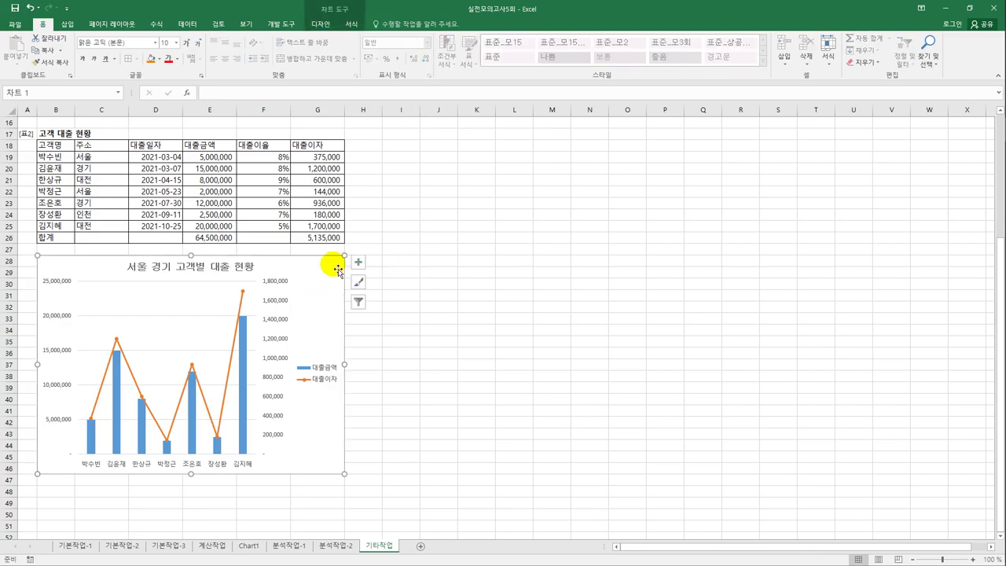
left_click(359, 262)
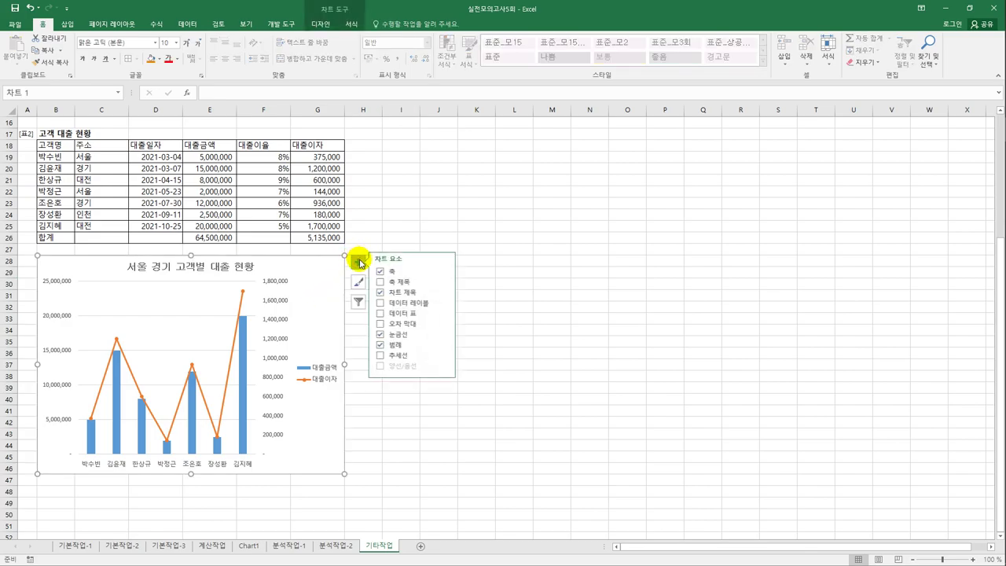
left_click(446, 281)
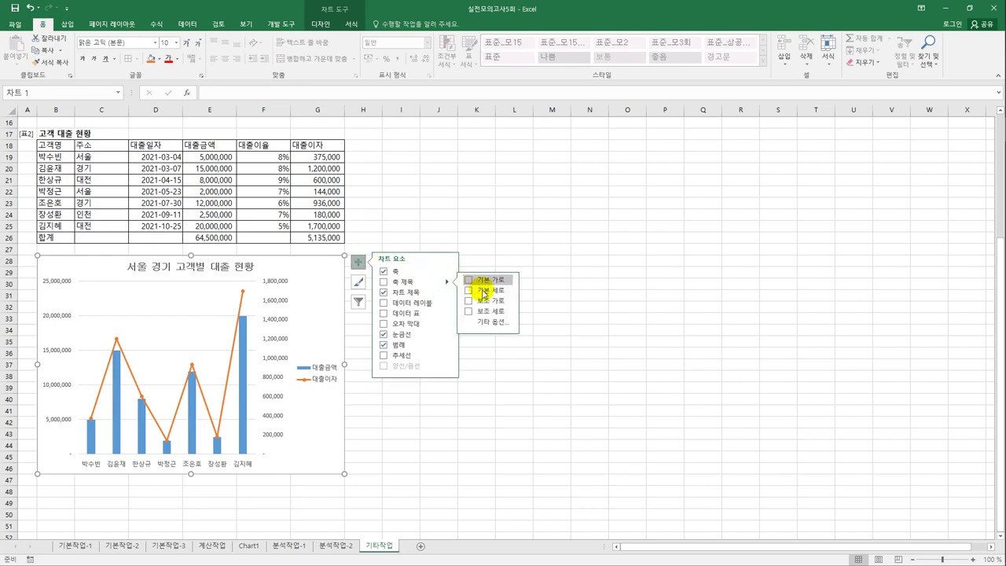
left_click(474, 290)
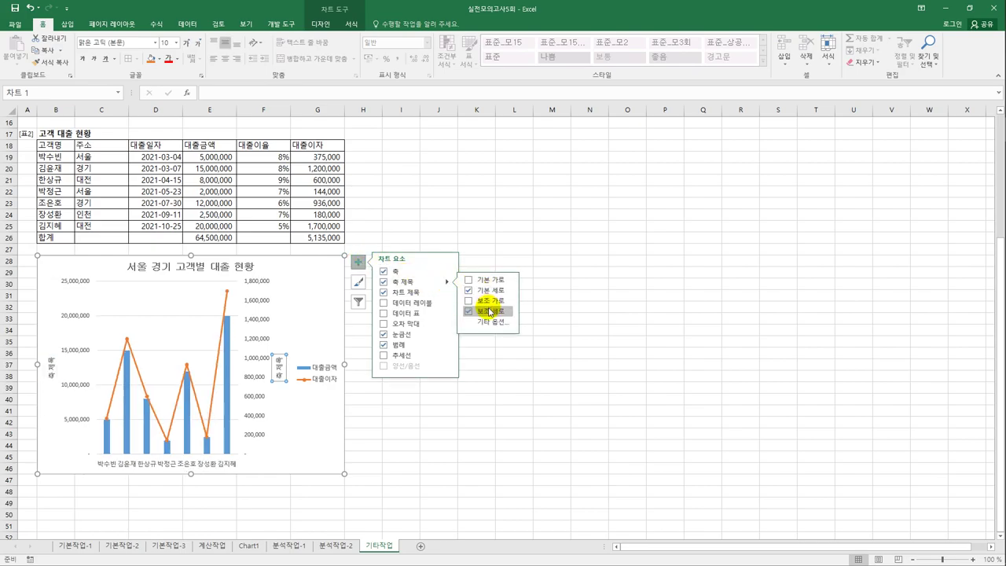
left_click(50, 363)
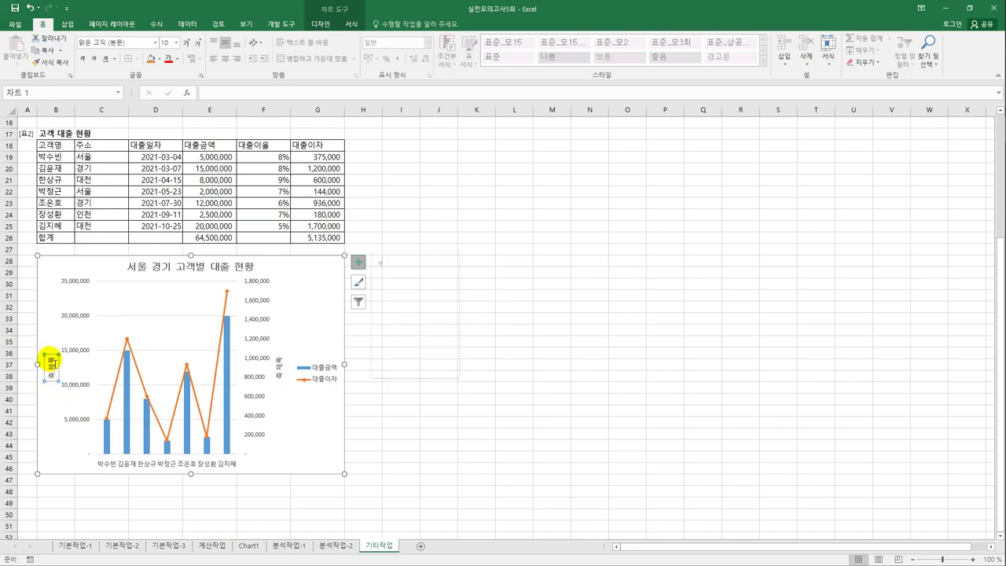
Set the primary vertical axis title to 대출금액 and the secondary vertical axis title to 대출이자
left_click_drag(50, 357, 54, 377)
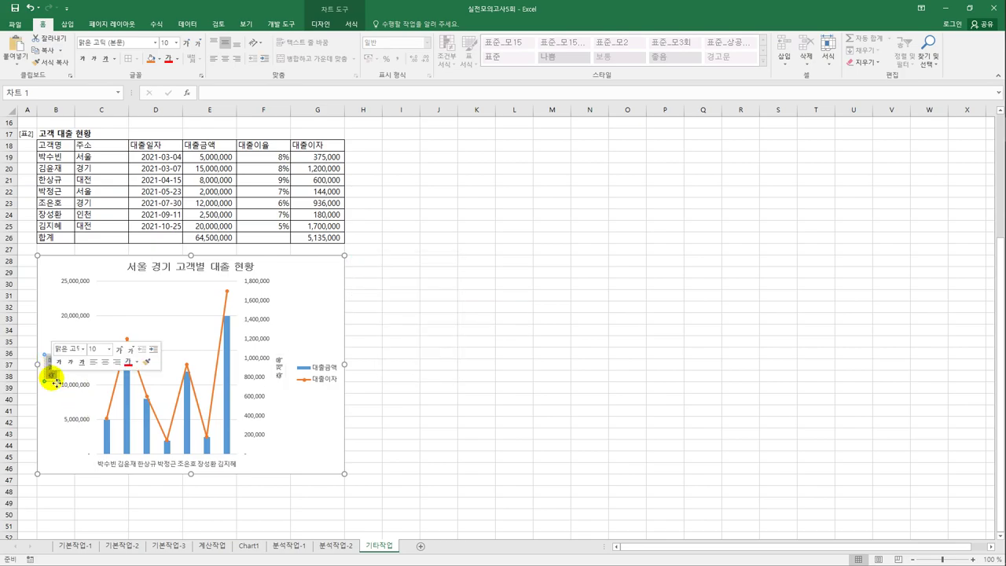
type("대출금액")
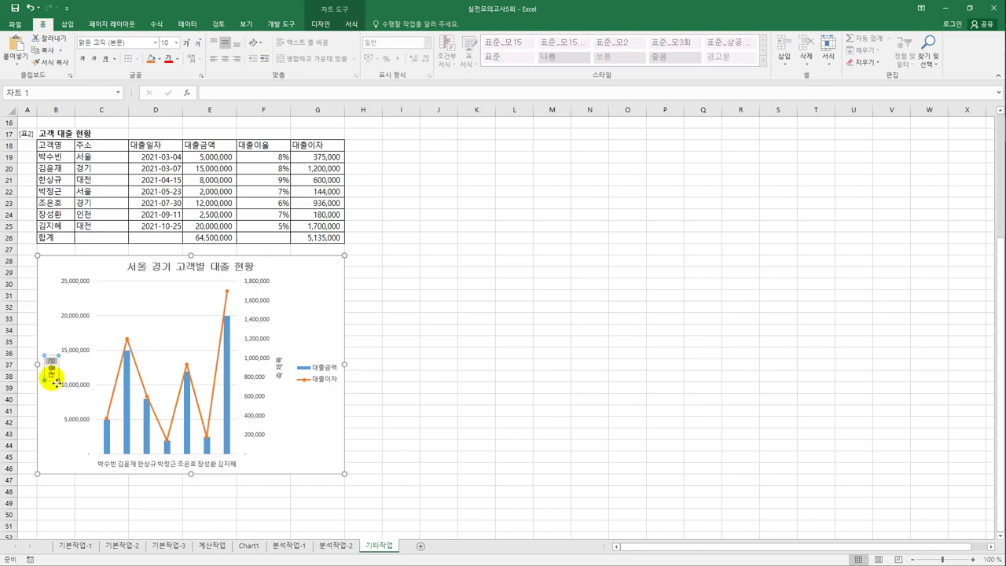
left_click(278, 363)
left_click_drag(278, 360, 281, 383)
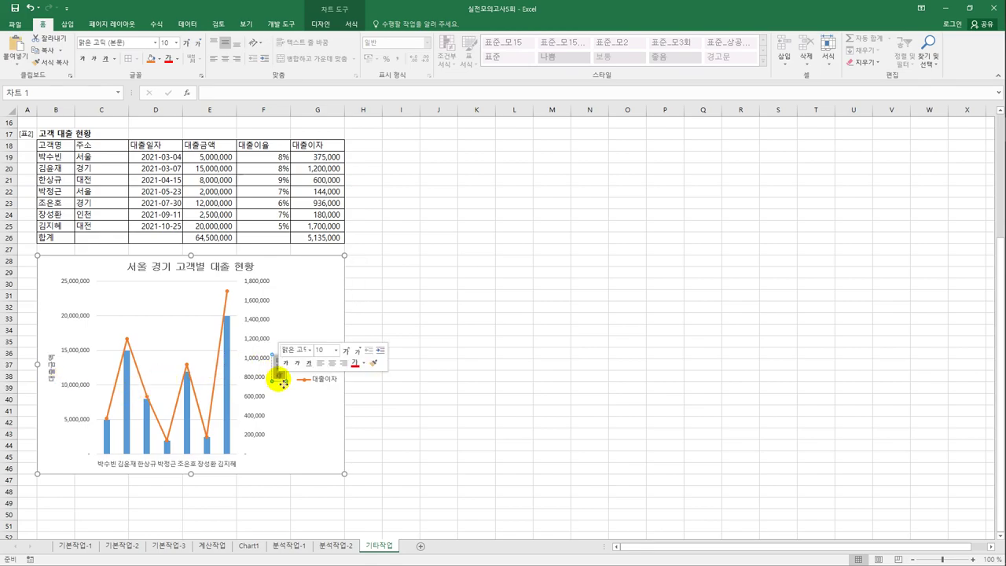
type("대출이자")
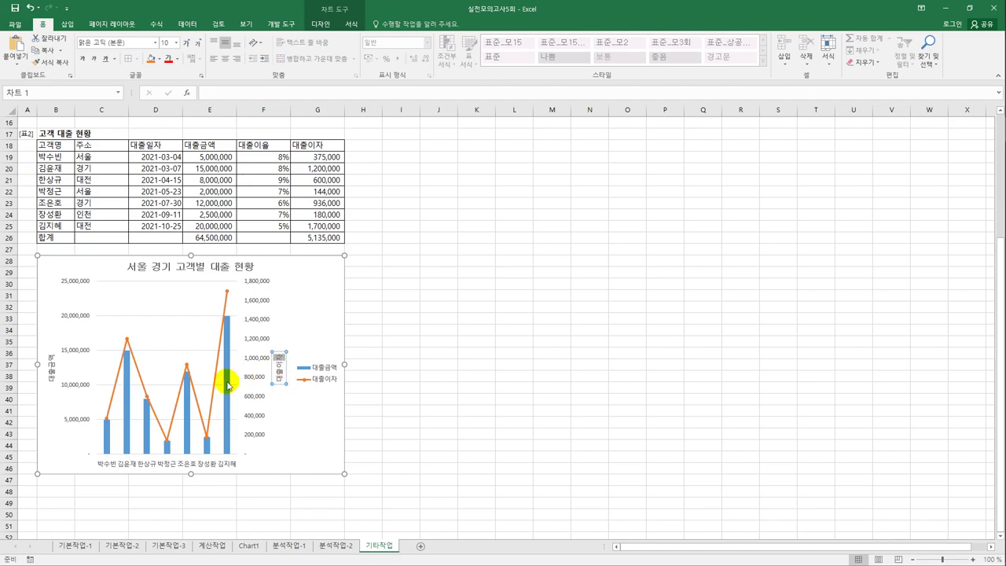
Set the text direction of both the 대출금액 and 대출이자 axis titles to 세로
left_click(57, 380)
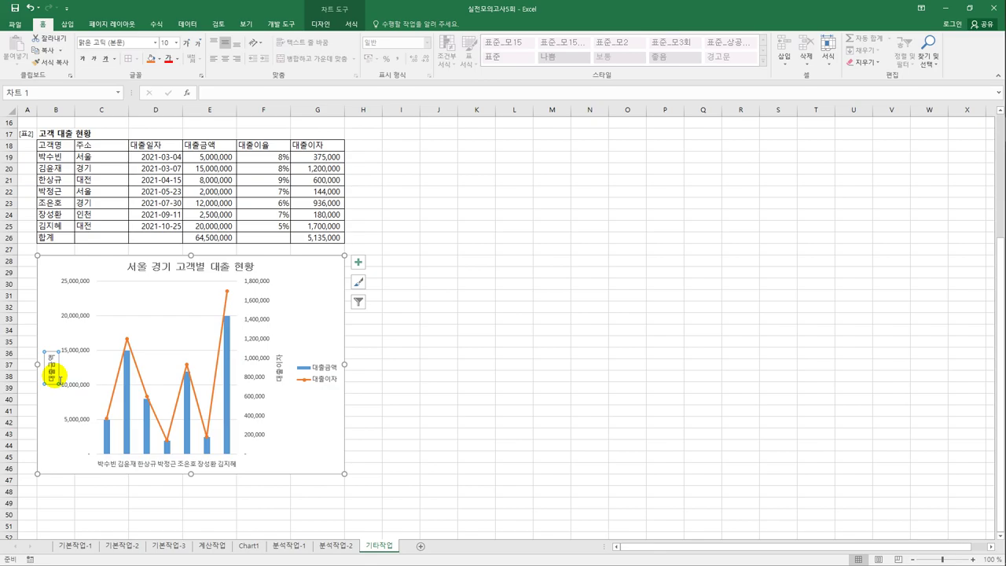
right_click(56, 380)
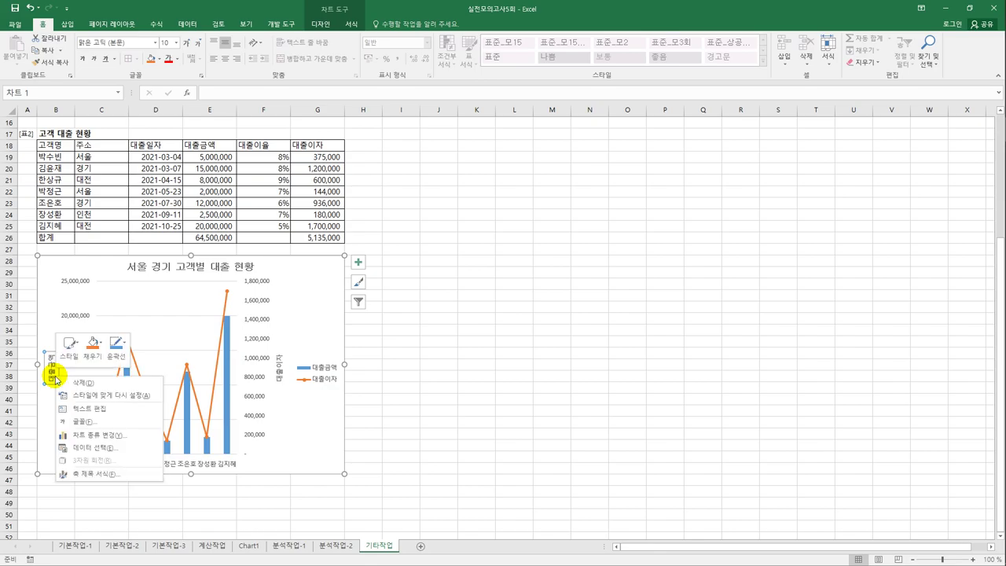
left_click(95, 474)
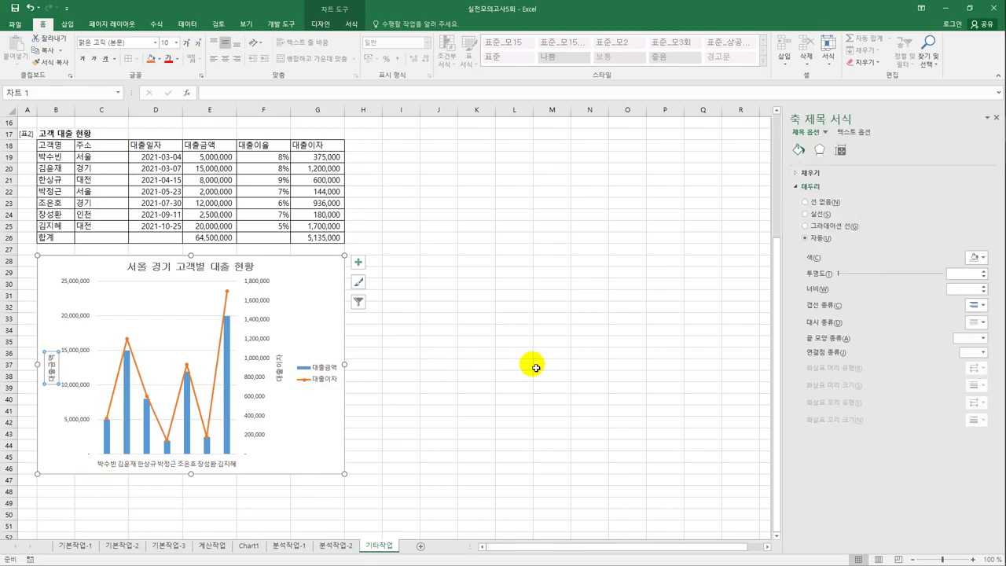
left_click(840, 151)
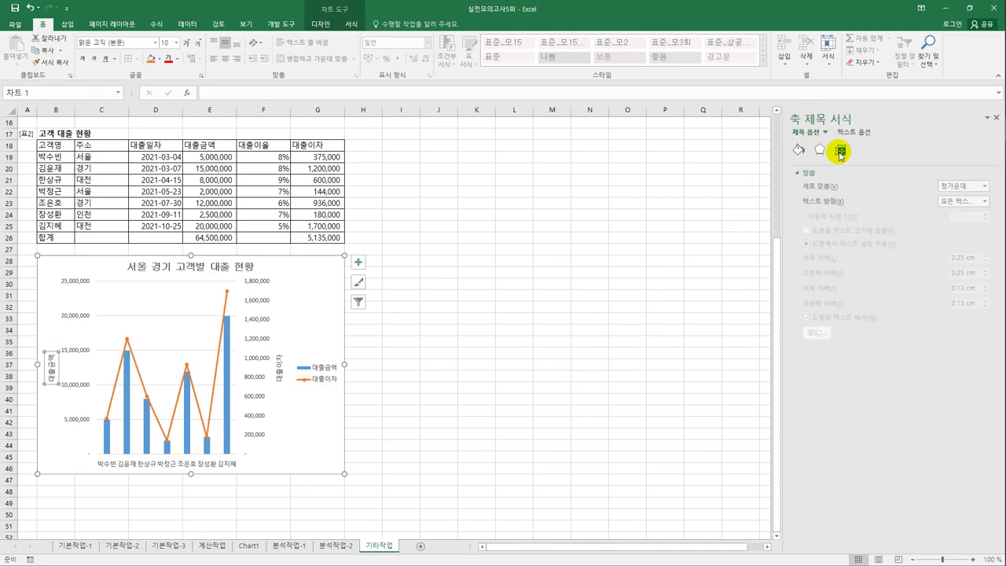
left_click(951, 206)
left_click(936, 250)
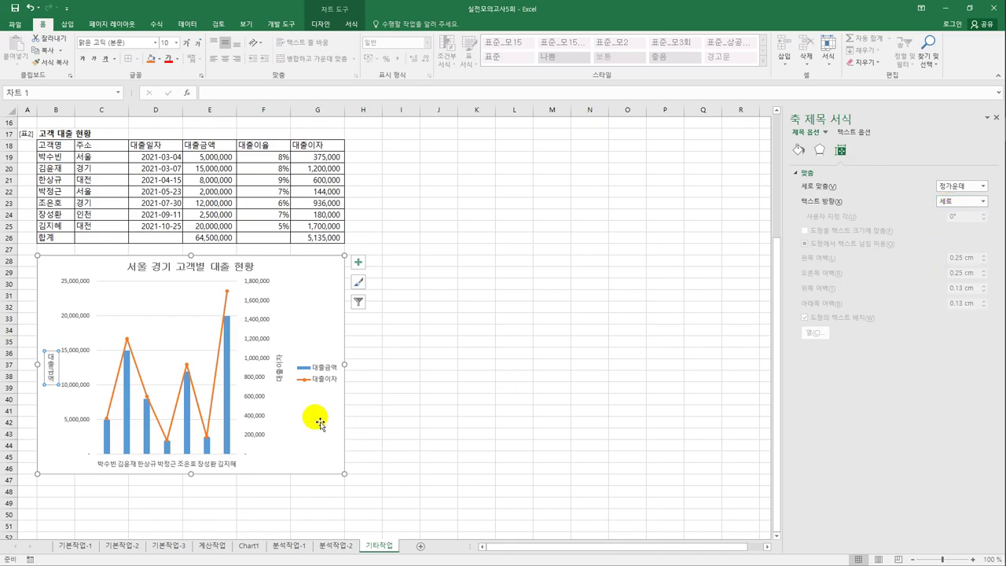
left_click(279, 371)
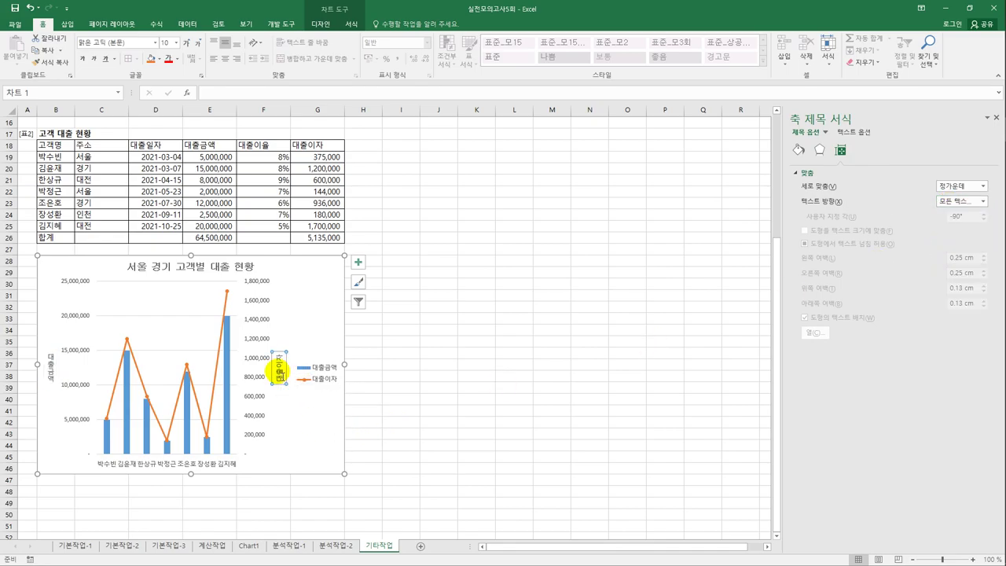
left_click(939, 207)
left_click(936, 252)
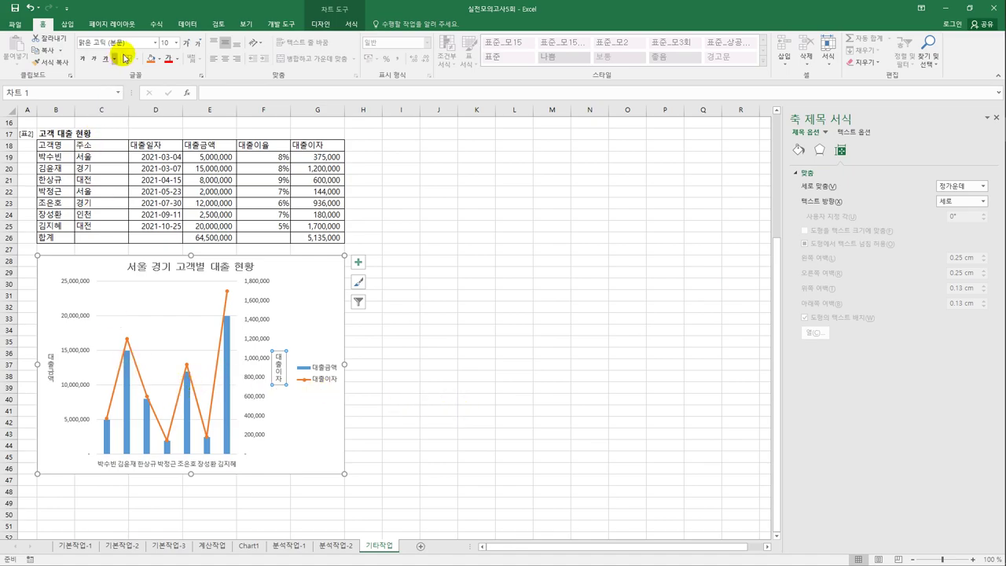
Format the secondary axis title 대출이자 in bold 굴림 at size 11
left_click(154, 42)
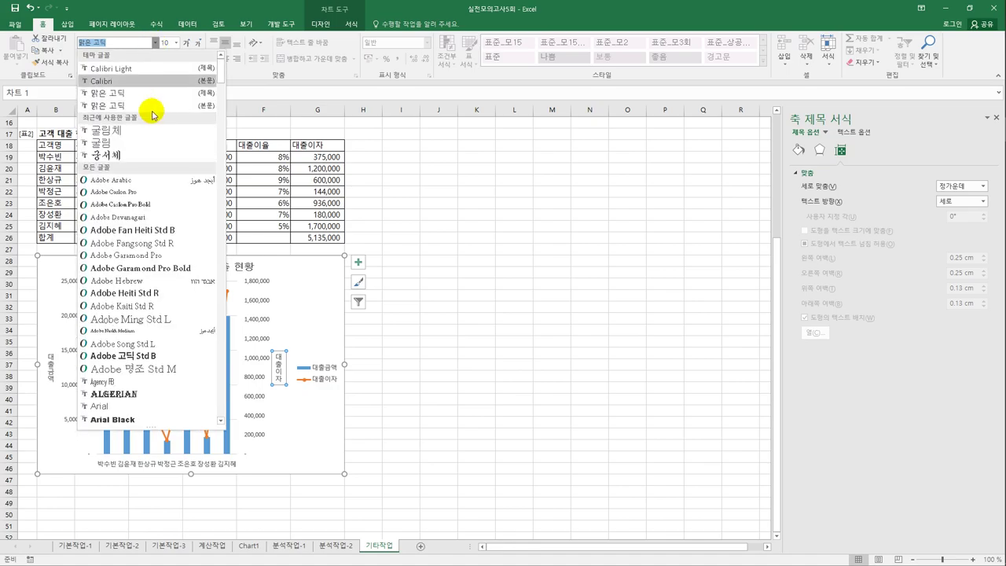
left_click(144, 145)
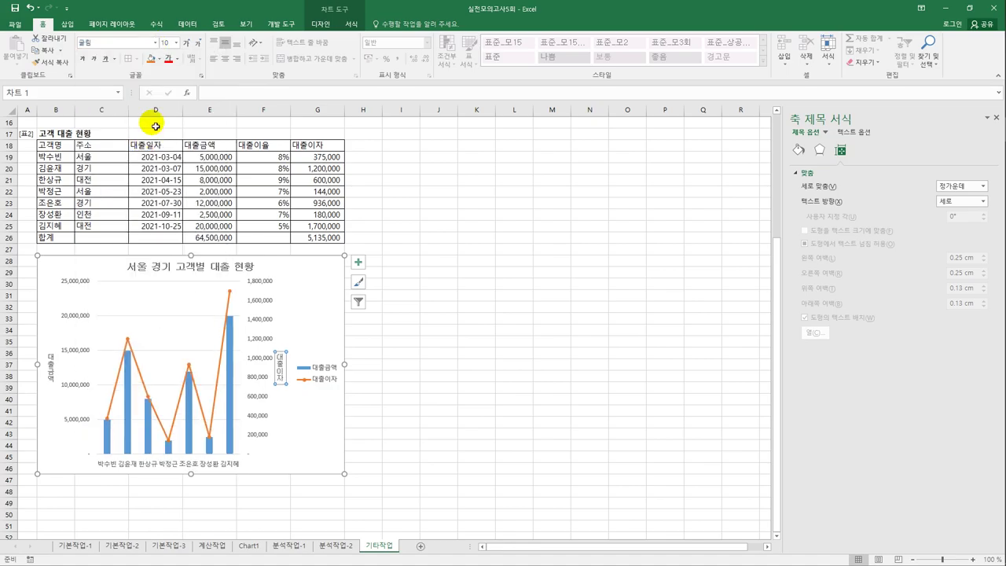
left_click(178, 43)
left_click(167, 95)
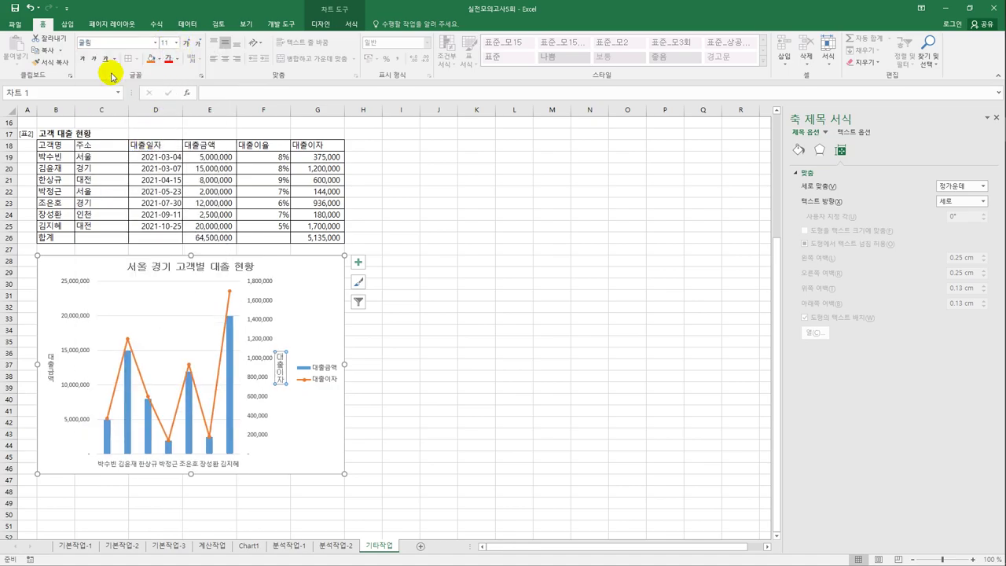
Format the primary axis title 대출금액 in bold 굴림 at size 11 and deselect the chart
left_click(50, 368)
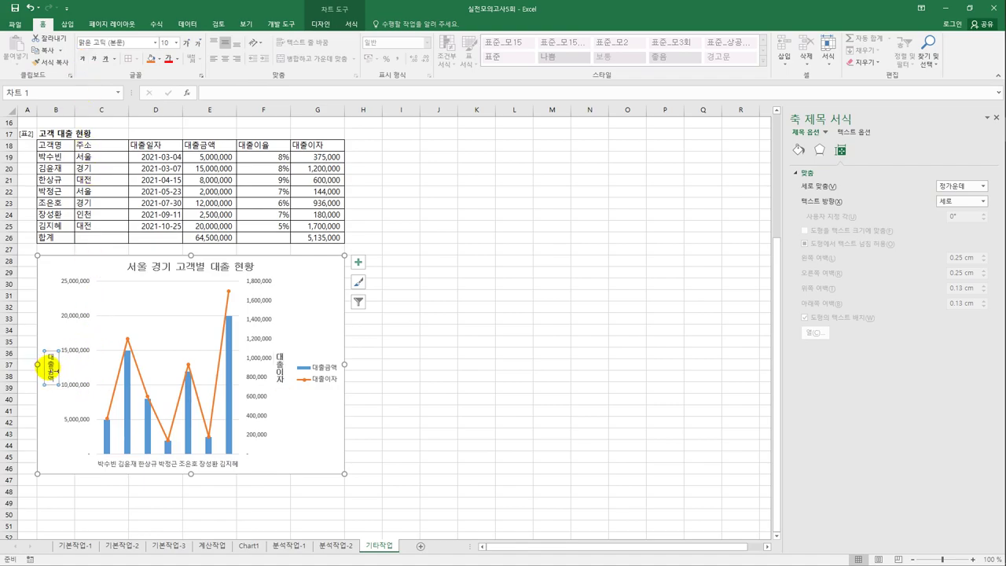
left_click(155, 43)
left_click(135, 136)
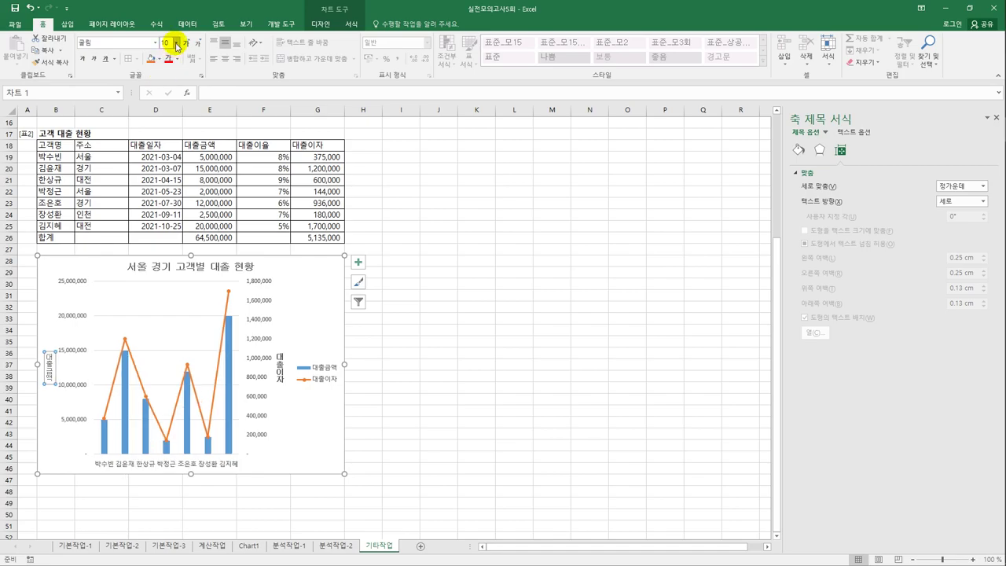
left_click(176, 43)
left_click(165, 96)
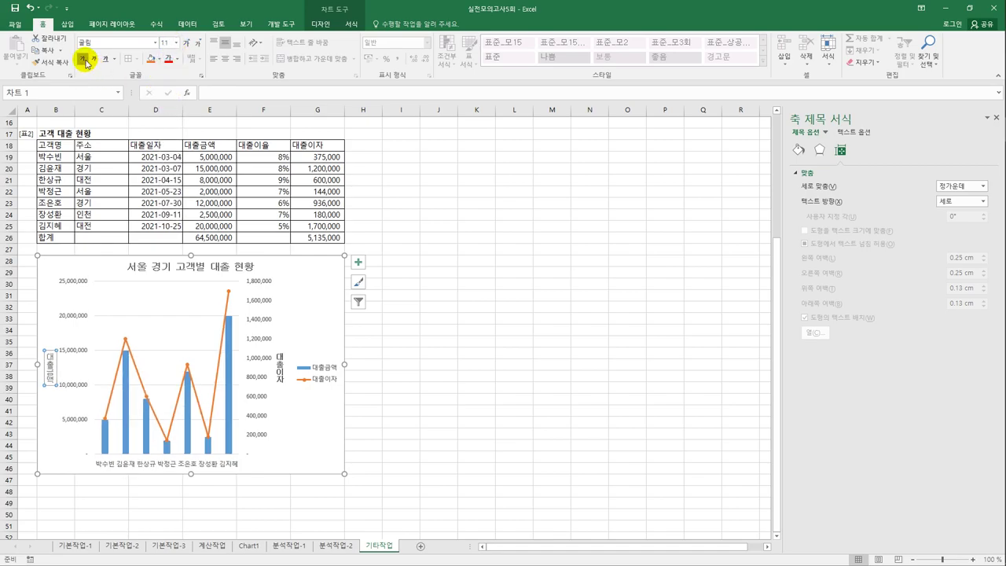
left_click(475, 334)
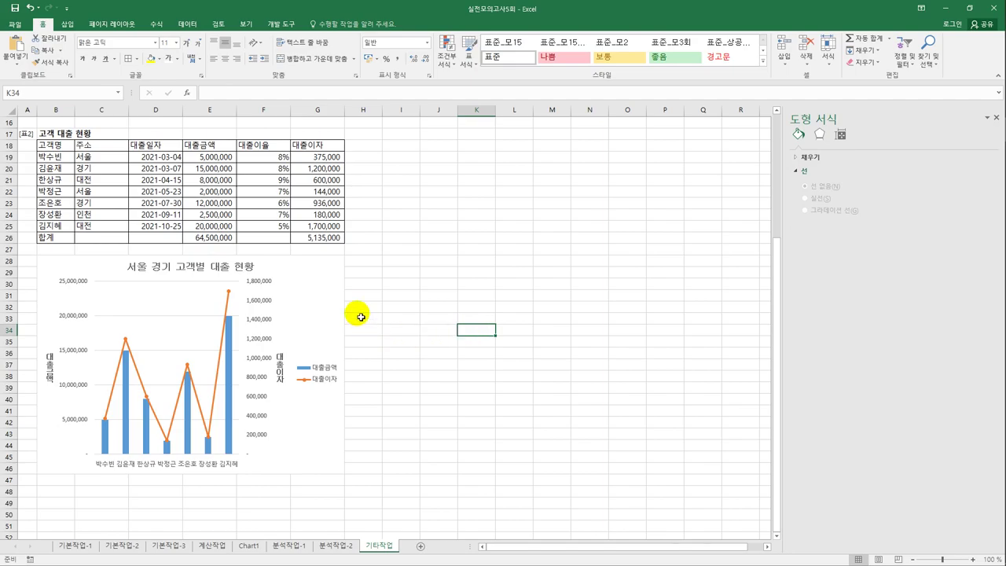
Place the chart legend below the plot area (아래쪽)
left_click(334, 273)
left_click(359, 265)
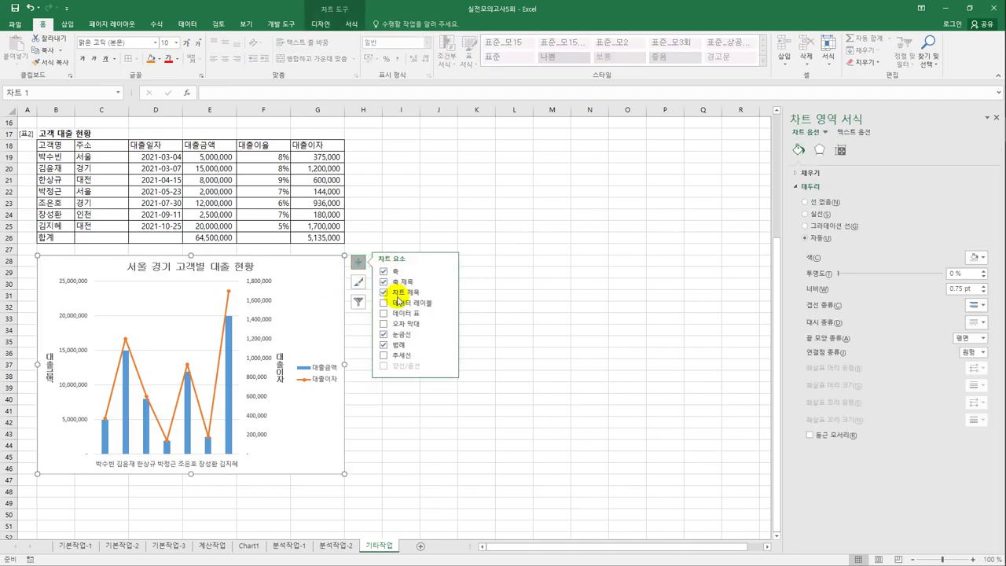
left_click(446, 344)
left_click(475, 381)
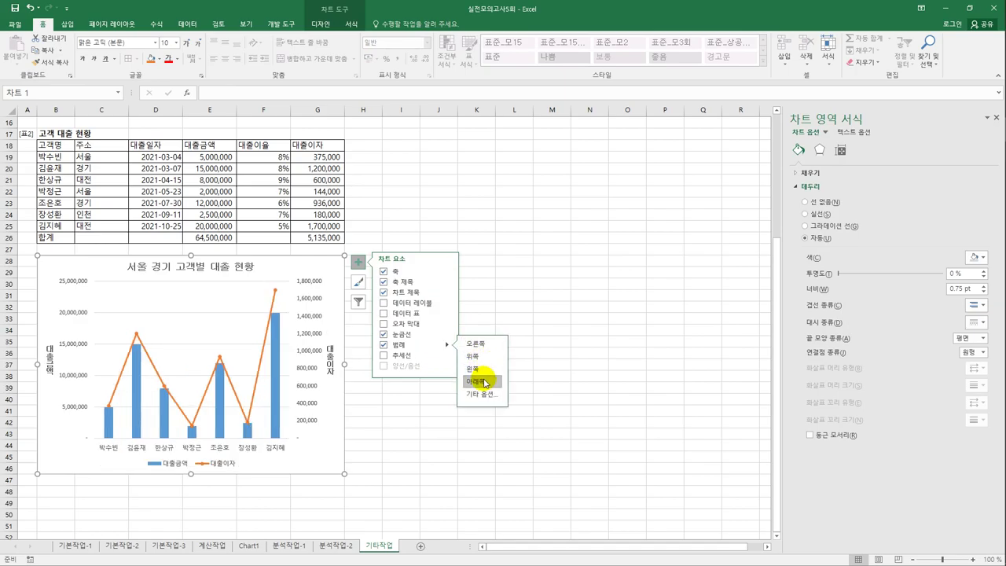
Apply the first outer (바깥쪽) shadow preset, cast toward the lower right, to the chart legend
left_click(215, 466)
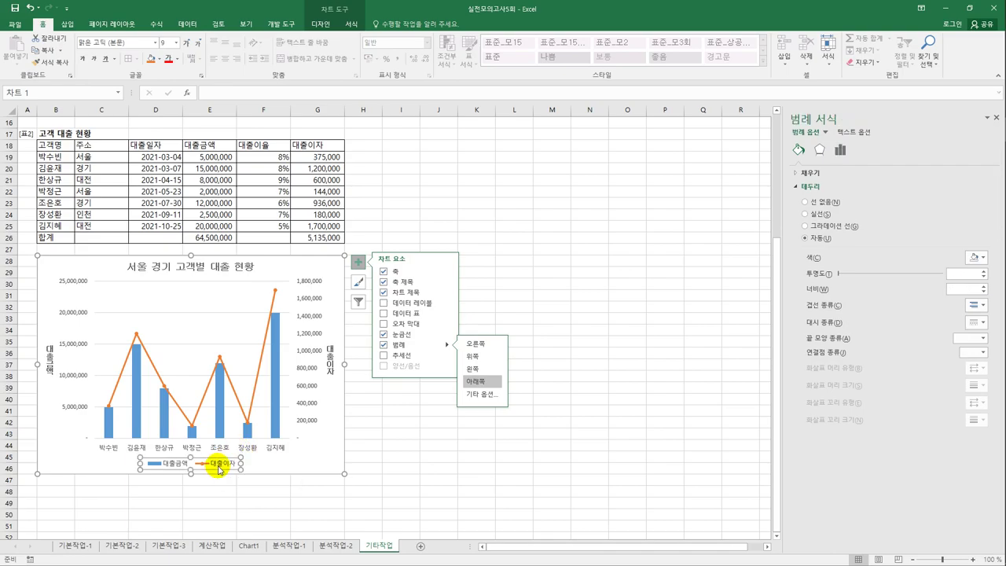
left_click(823, 151)
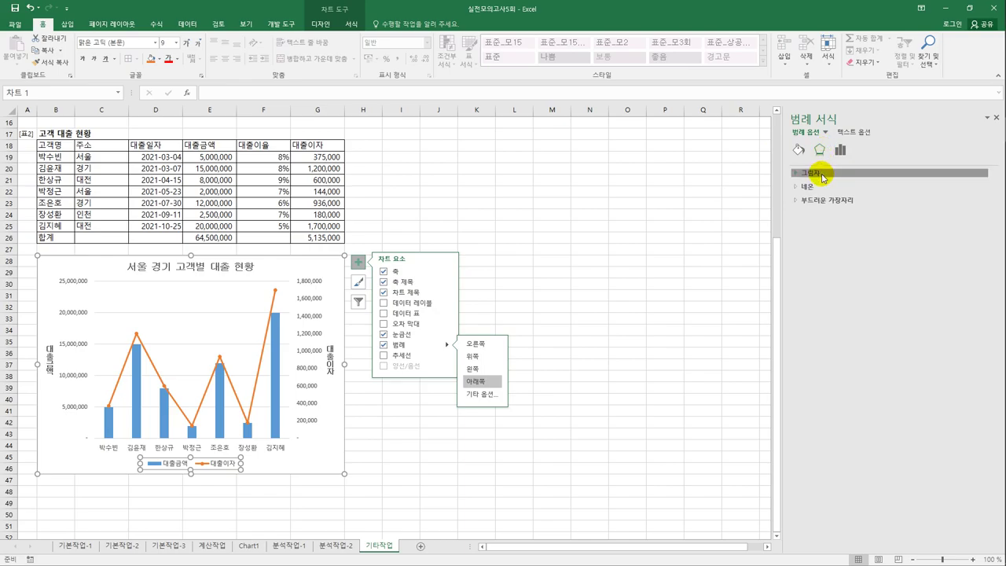
left_click(978, 190)
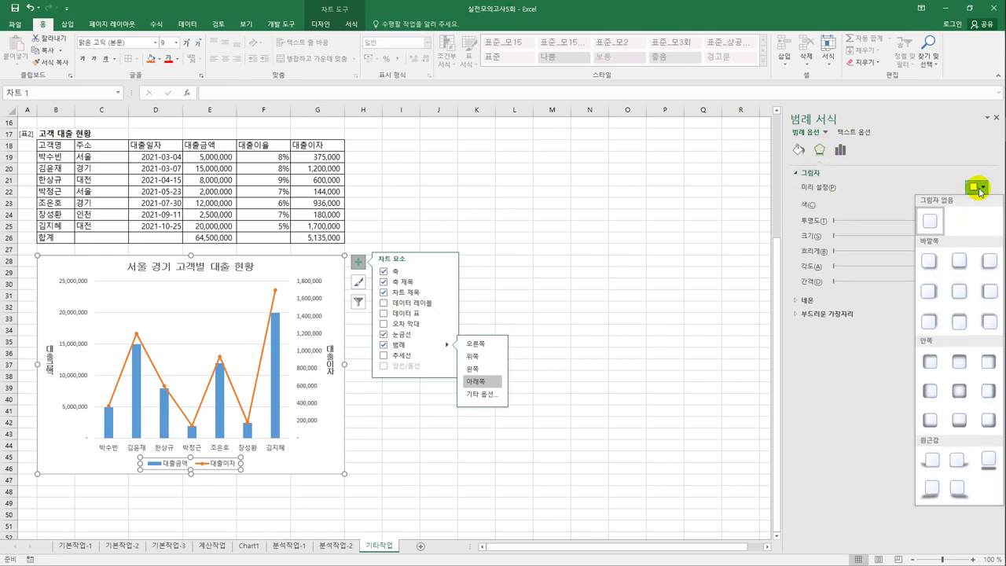
left_click(929, 260)
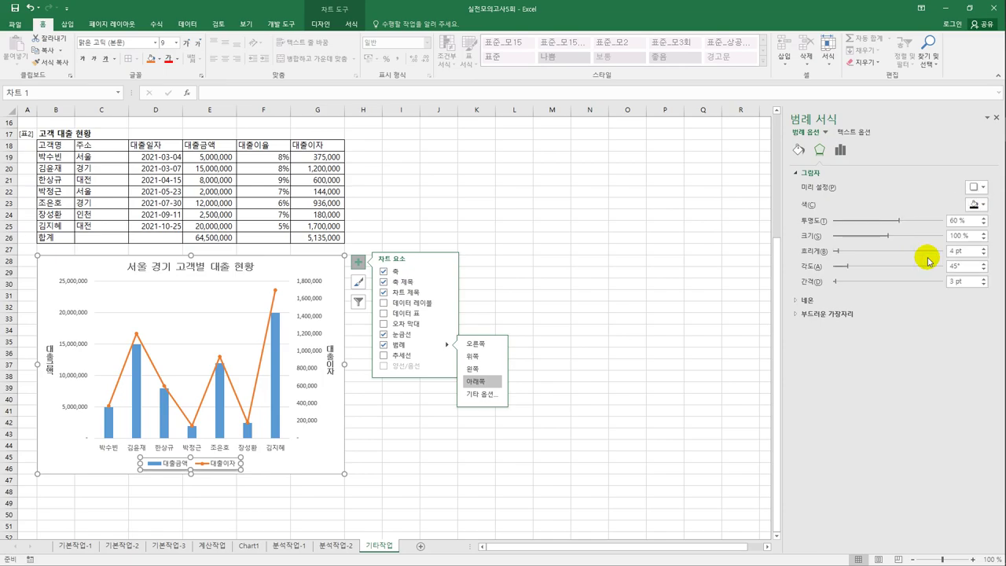
Give the legend a solid white fill (단색 채우기) and a solid line border (실선)
left_click(797, 150)
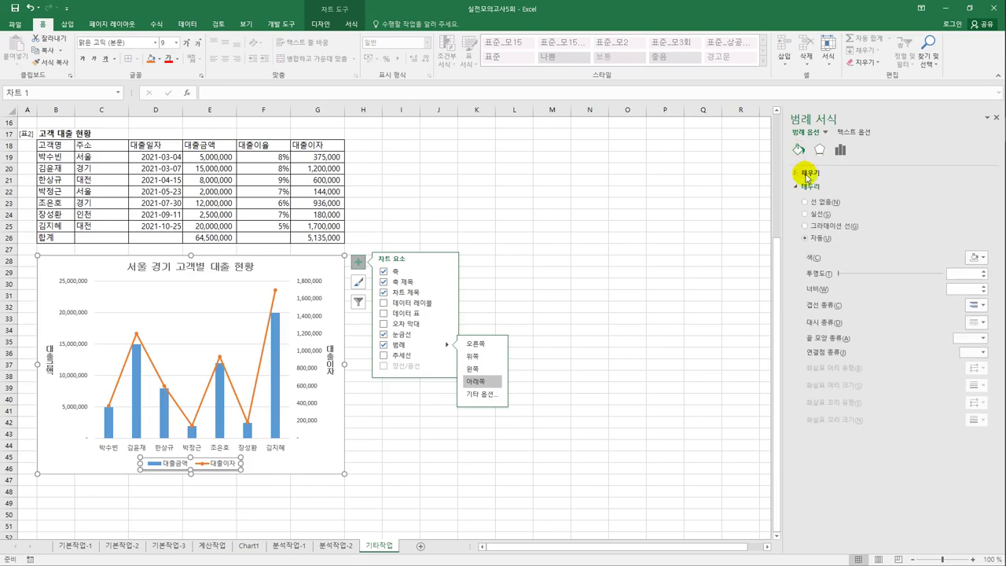
left_click(801, 173)
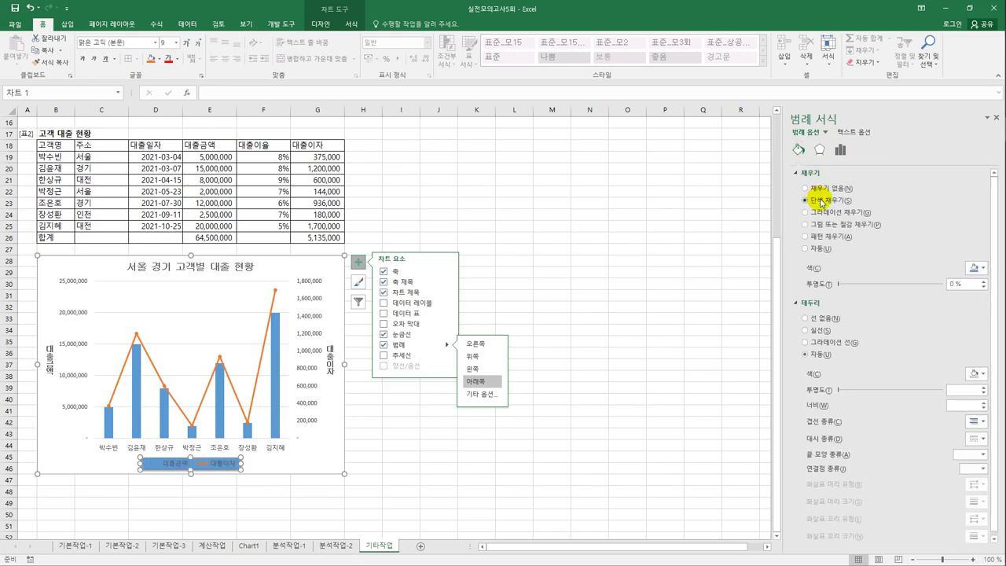
left_click(975, 268)
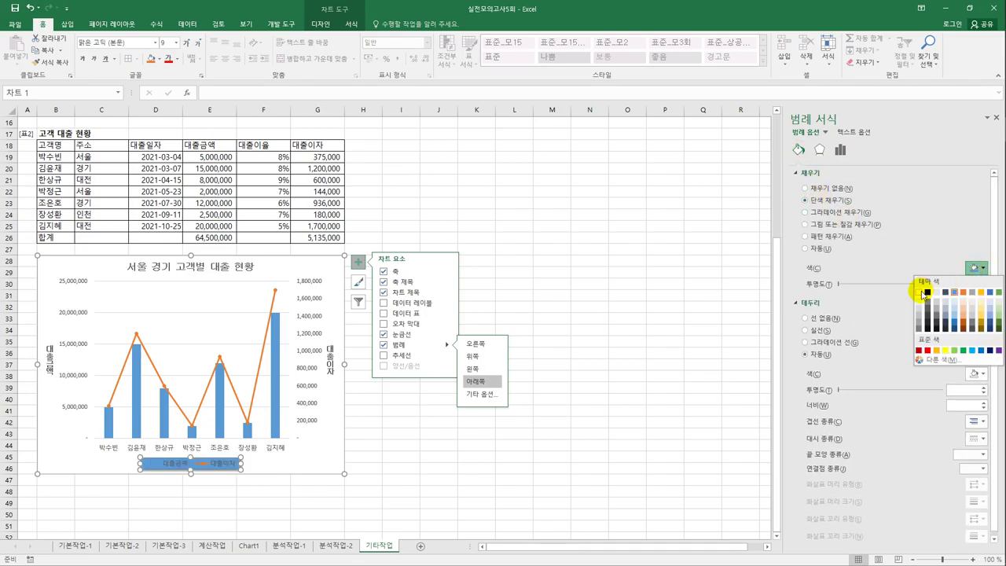
left_click(920, 292)
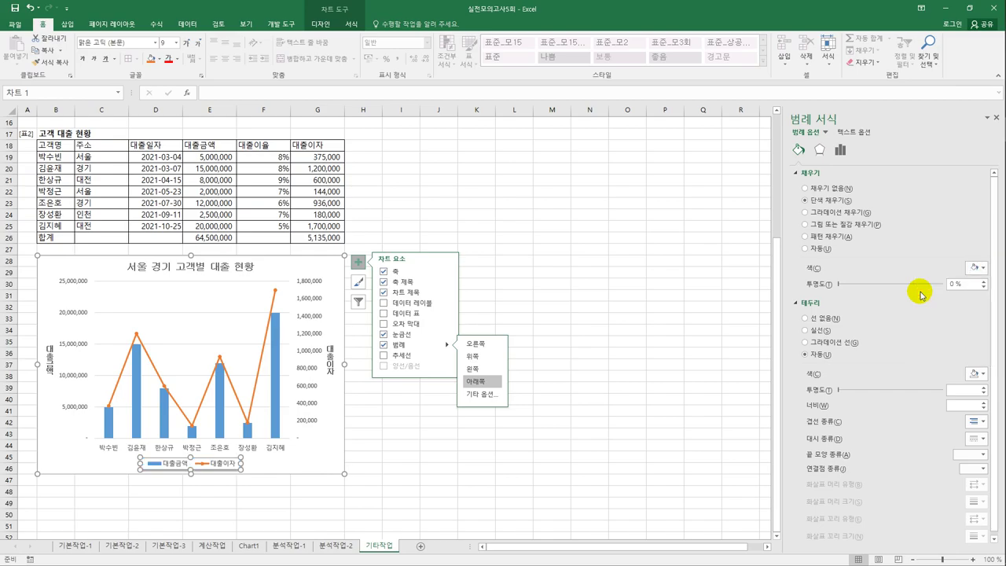
left_click(831, 333)
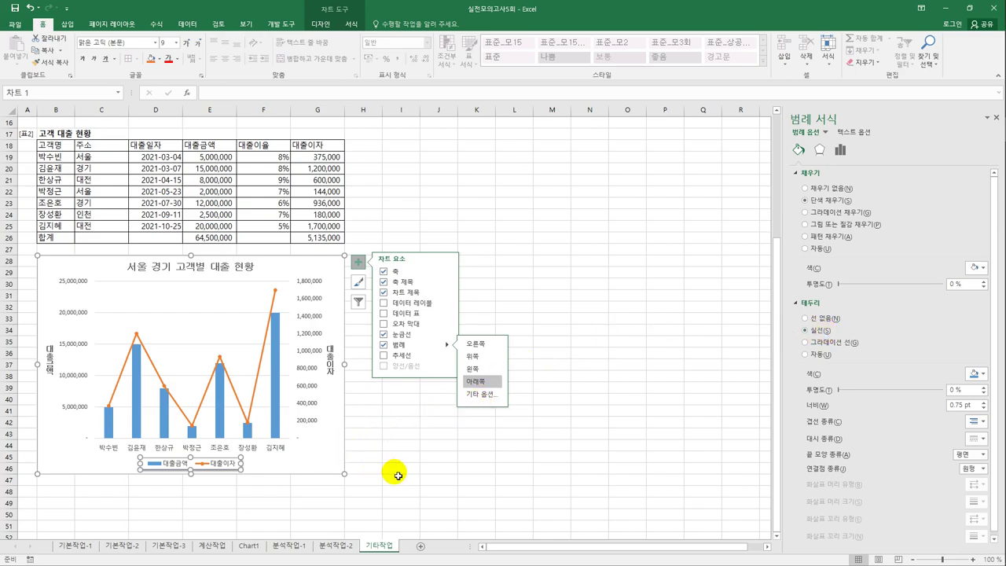
Add a data label to only the second data point of the 대출이자 line series
left_click(137, 335)
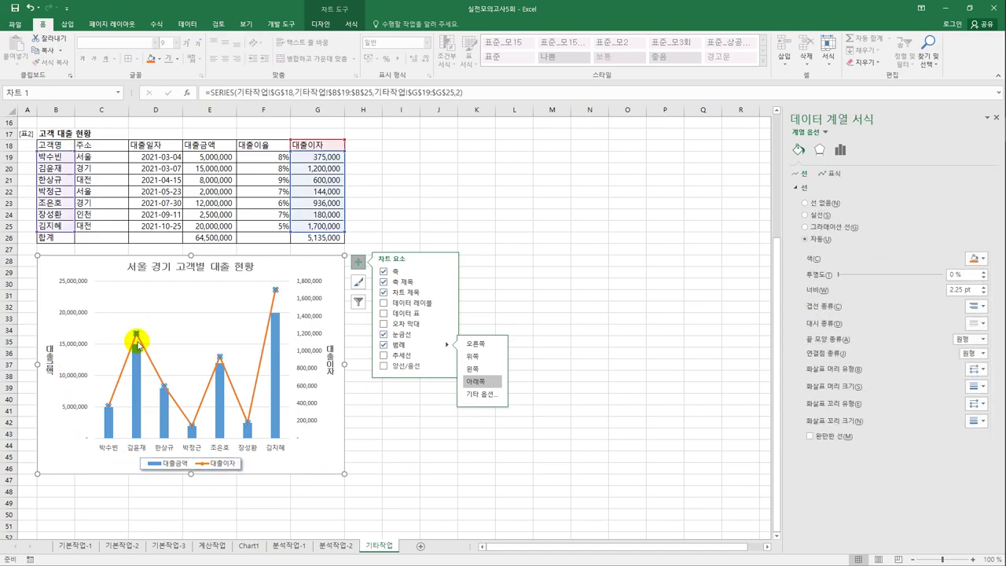
left_click(138, 336)
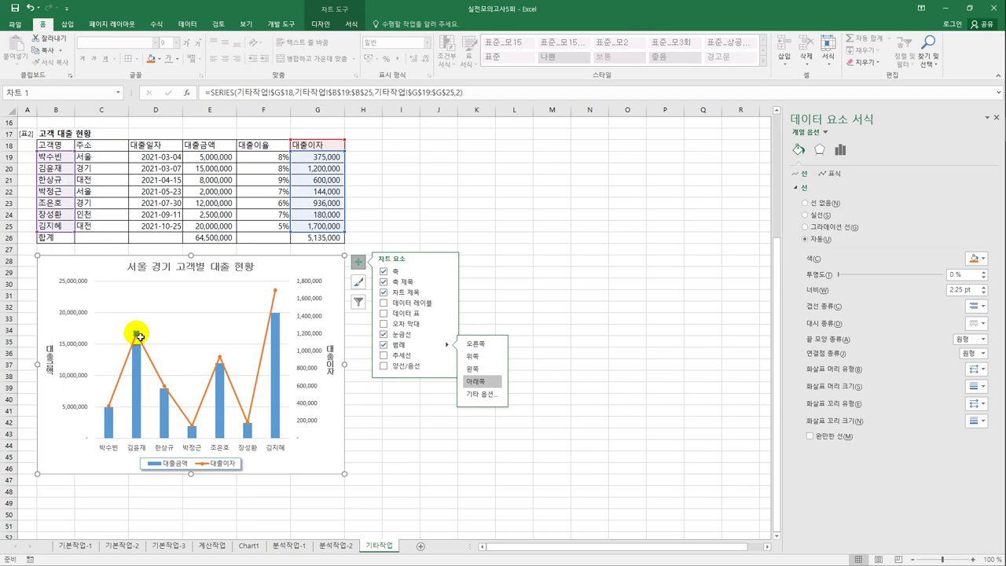
right_click(139, 336)
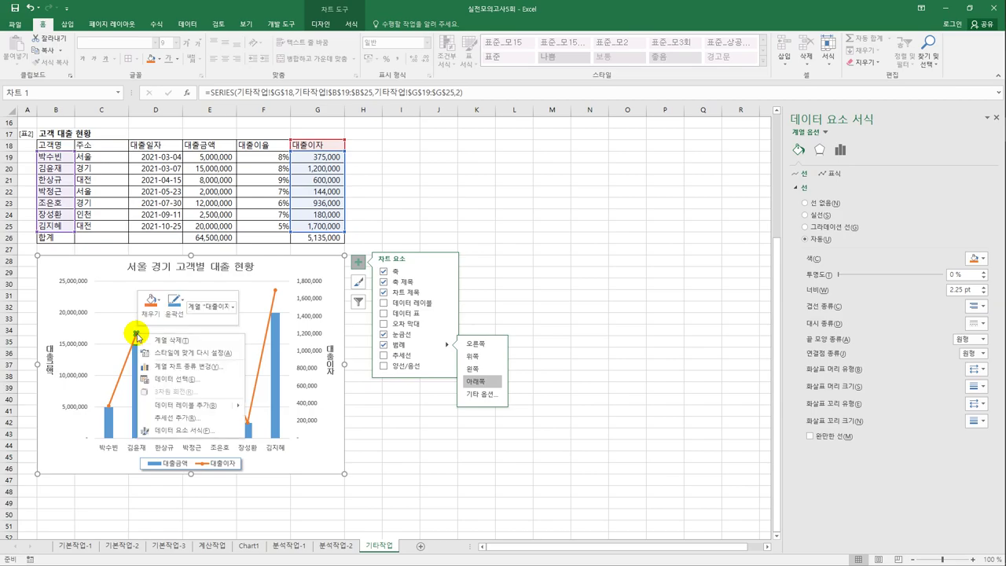
left_click(192, 404)
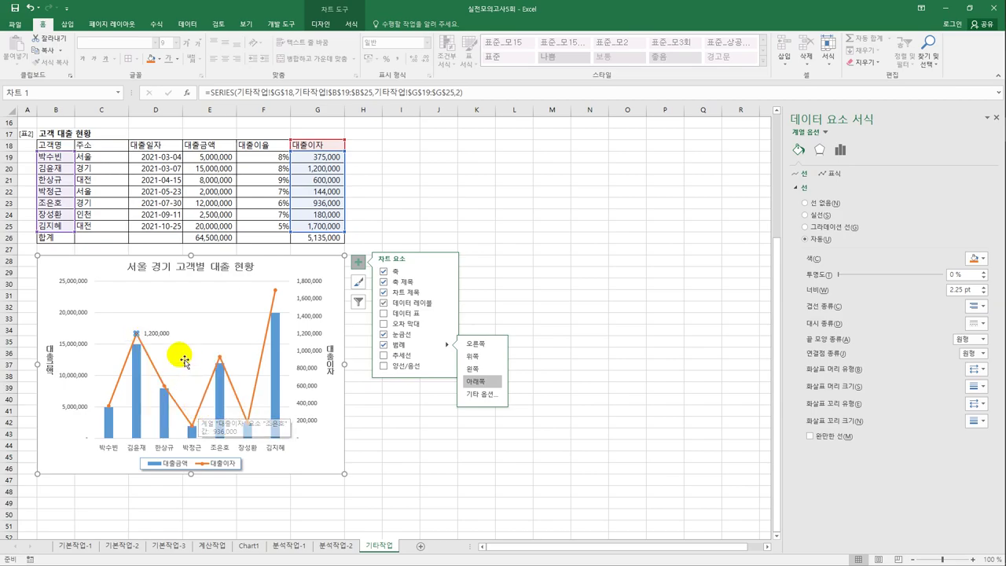
Format the 대출이자 data label in 굴림체 at size 10 and deselect the chart
left_click(167, 338)
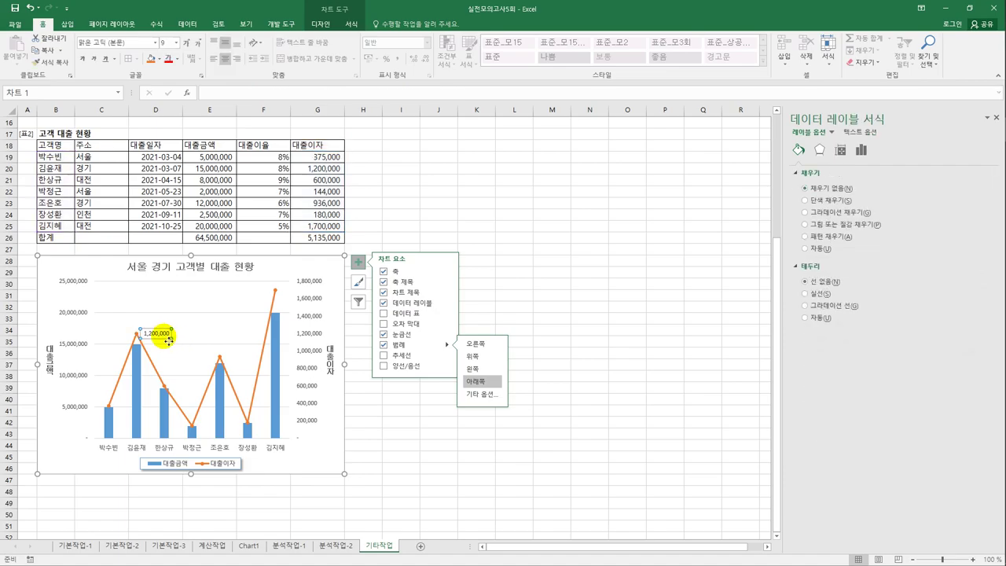
left_click(156, 42)
left_click(157, 43)
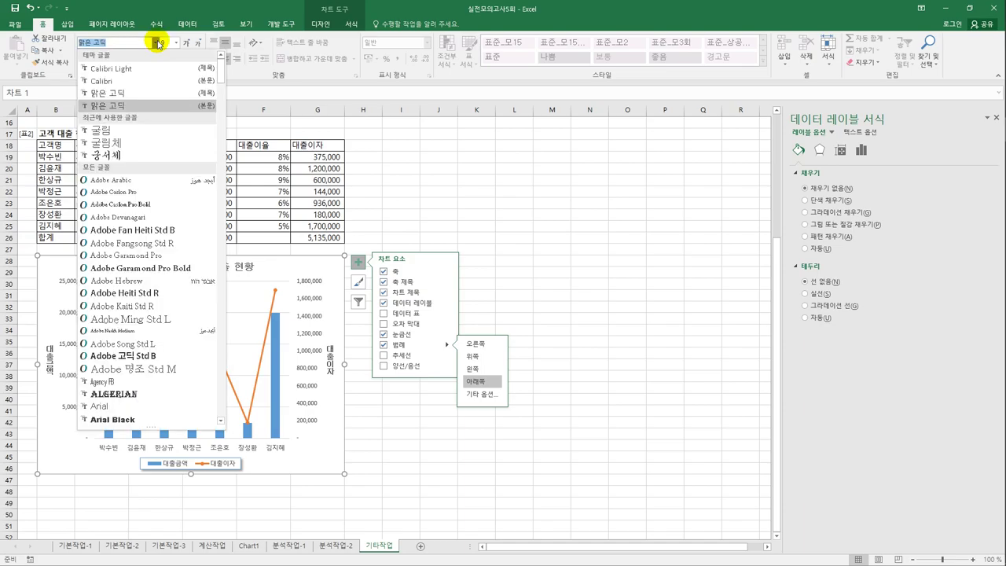
left_click(158, 147)
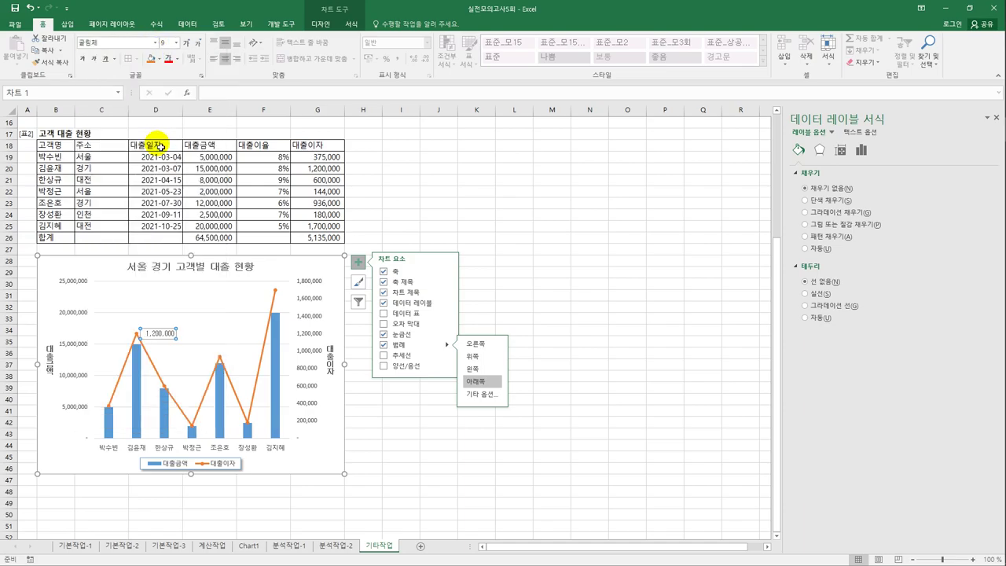
left_click(177, 43)
left_click(170, 85)
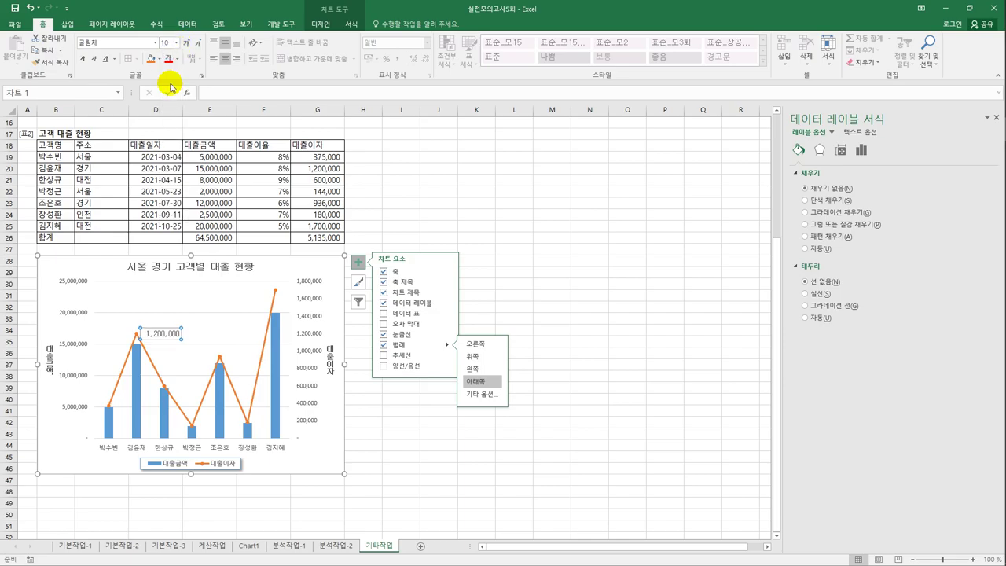
left_click(165, 43)
type("10")
key("Return")
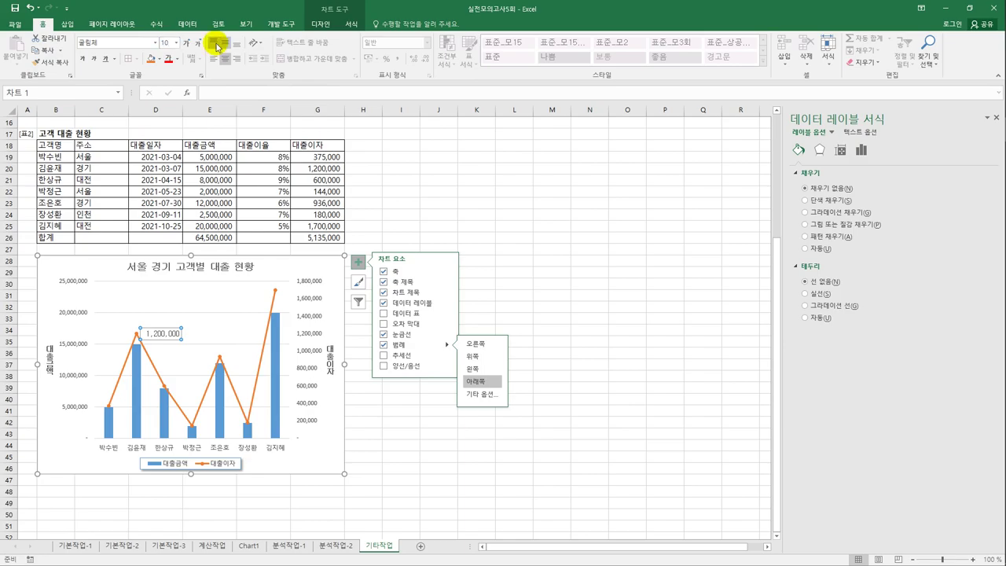
left_click(430, 191)
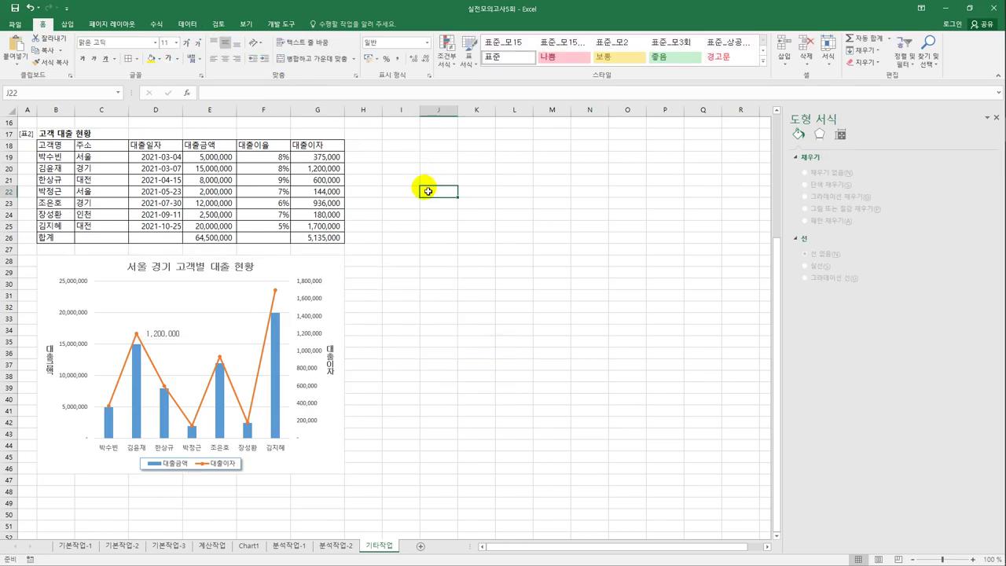